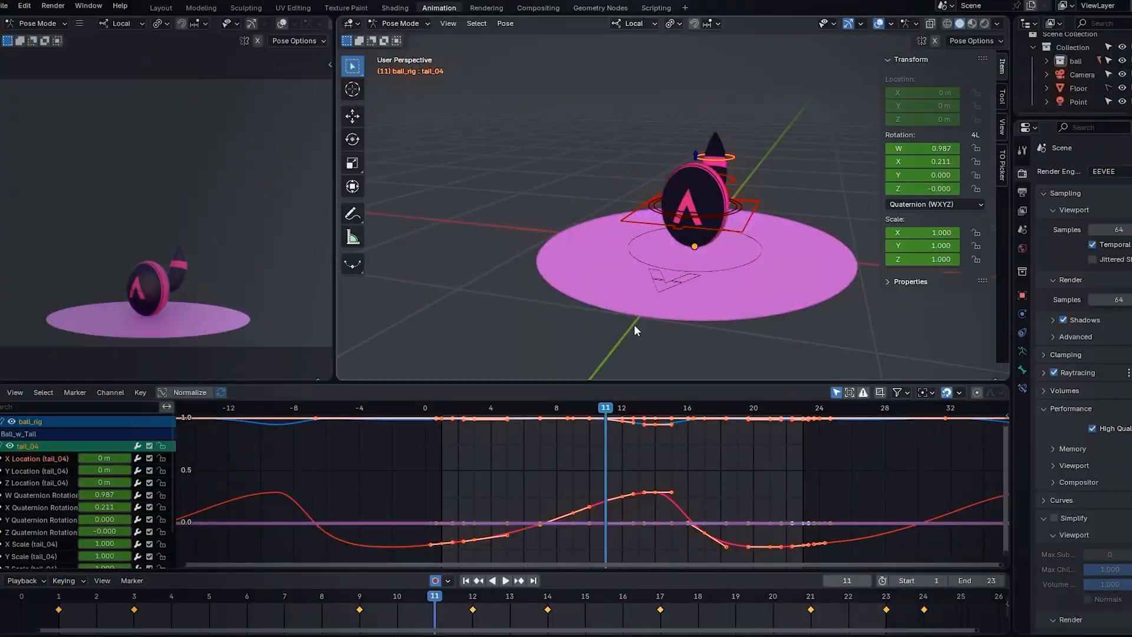
Play the bouncing ball animation through and stop it at frame 16
{"action": "key", "text": "space"}
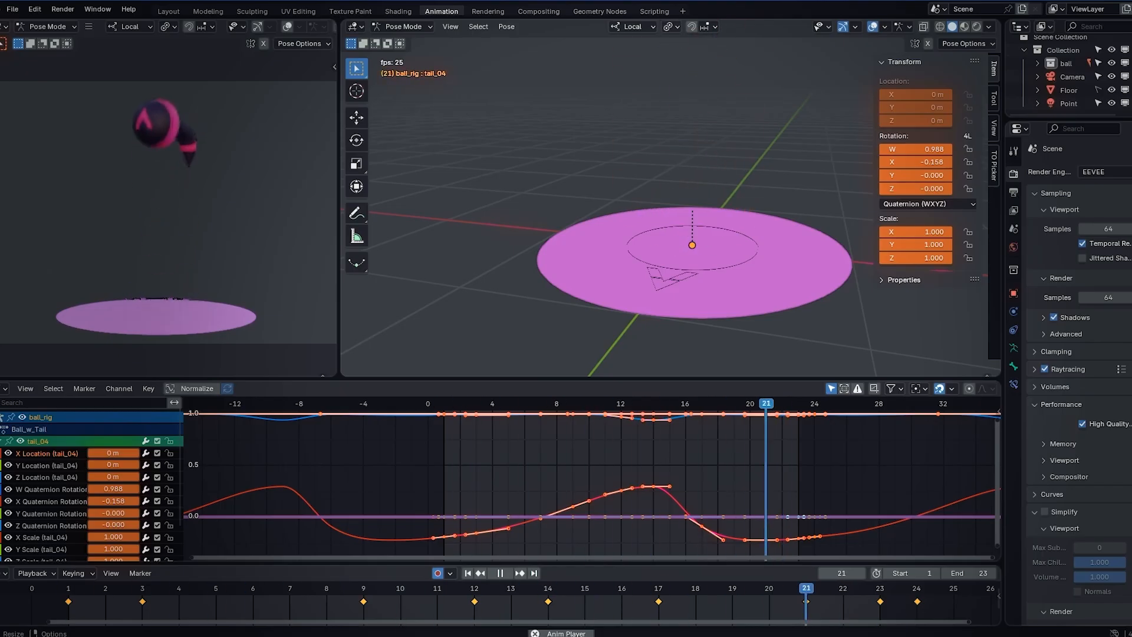
{"action": "key", "text": "ctrl+z"}
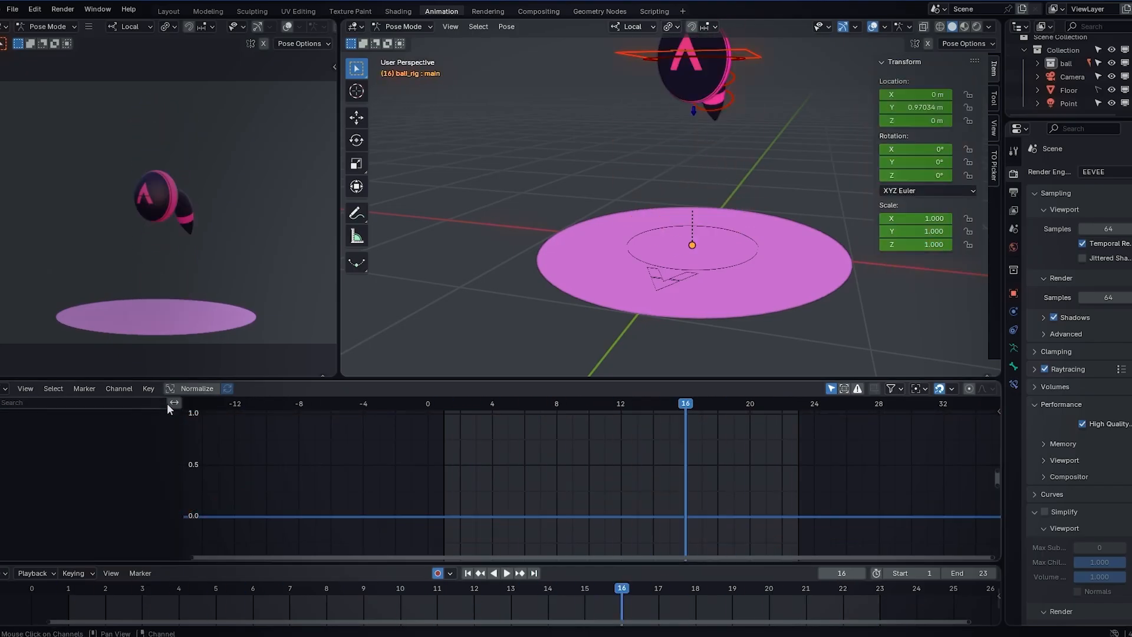
Choose the Active Keying Set from the timeline's Keying options
{"action": "left_click", "coordinate": [76, 574]}
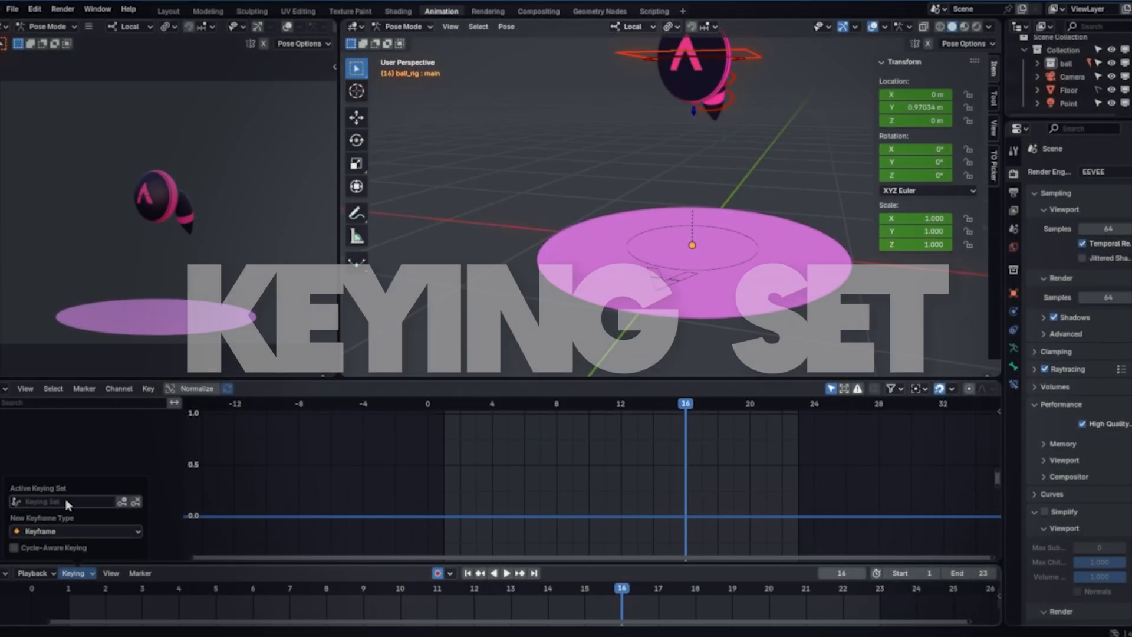
{"action": "left_click", "coordinate": [67, 501]}
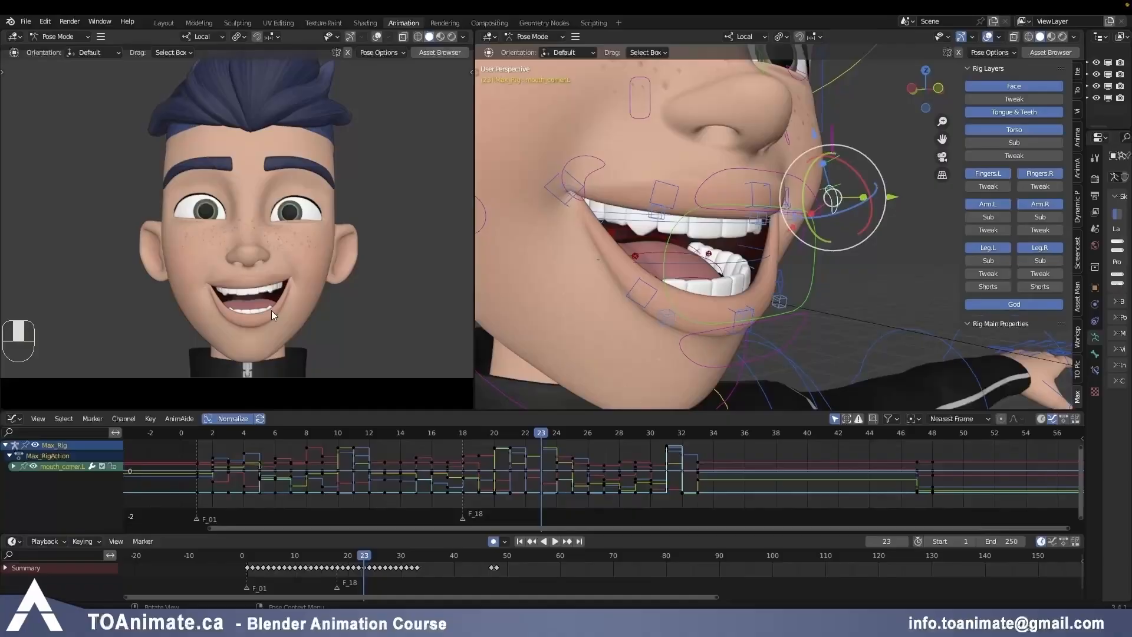
Rotate the character's tongue bone into a new pose inside the open mouth
{"action": "left_click", "coordinate": [635, 259]}
{"action": "key", "text": "r"}
{"action": "left_click", "coordinate": [653, 254]}
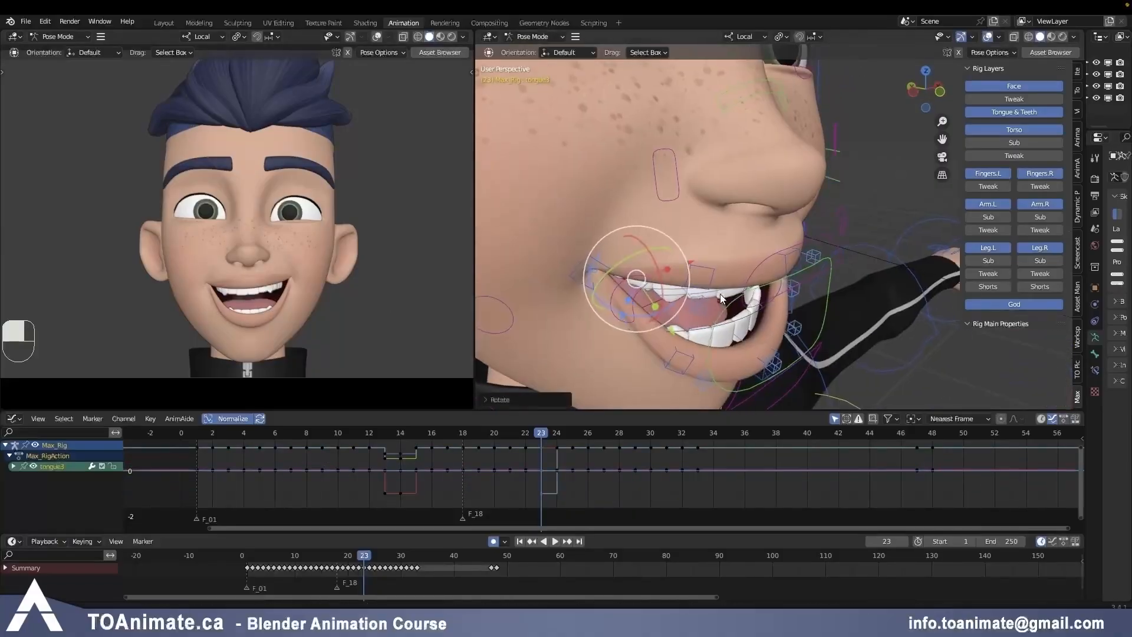
{"action": "mouse_move", "coordinate": [652, 254]}
{"action": "middle_mouse_down"}
{"action": "mouse_move", "coordinate": [732, 290]}
{"action": "mouse_move", "coordinate": [693, 267]}
{"action": "middle_mouse_up"}
Insert keyframes at frame 1 on the main bone using the keying set
{"action": "key", "text": "r"}
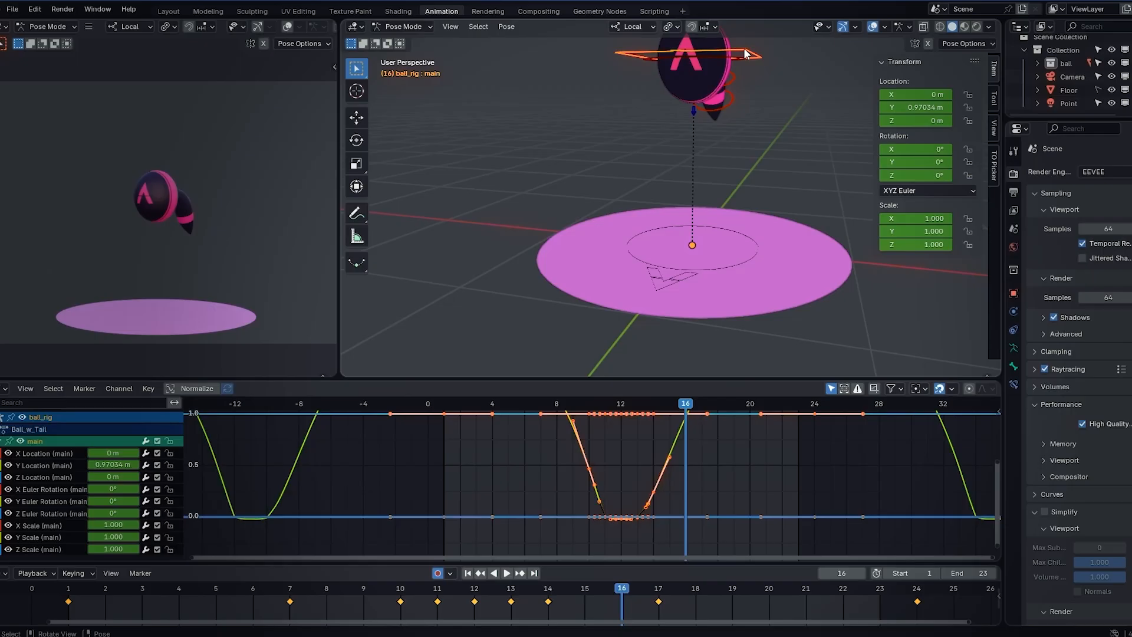
{"action": "left_click", "coordinate": [72, 595]}
{"action": "key", "text": "i"}
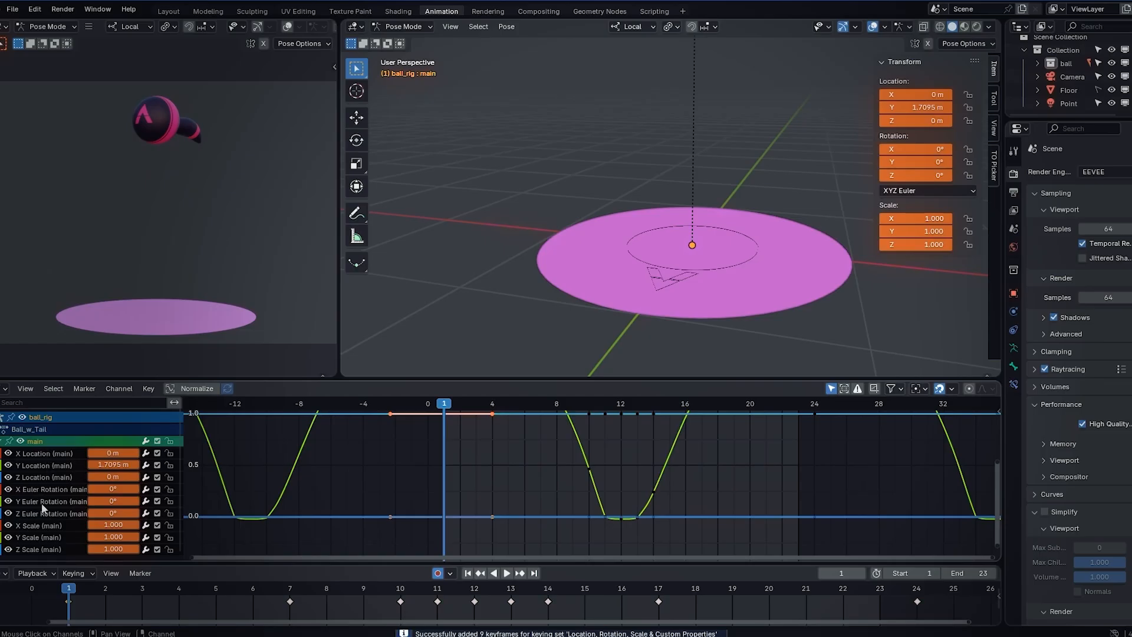
{"action": "scroll", "coordinate": [605, 168], "scroll_direction": "down", "scroll_amount": 3}
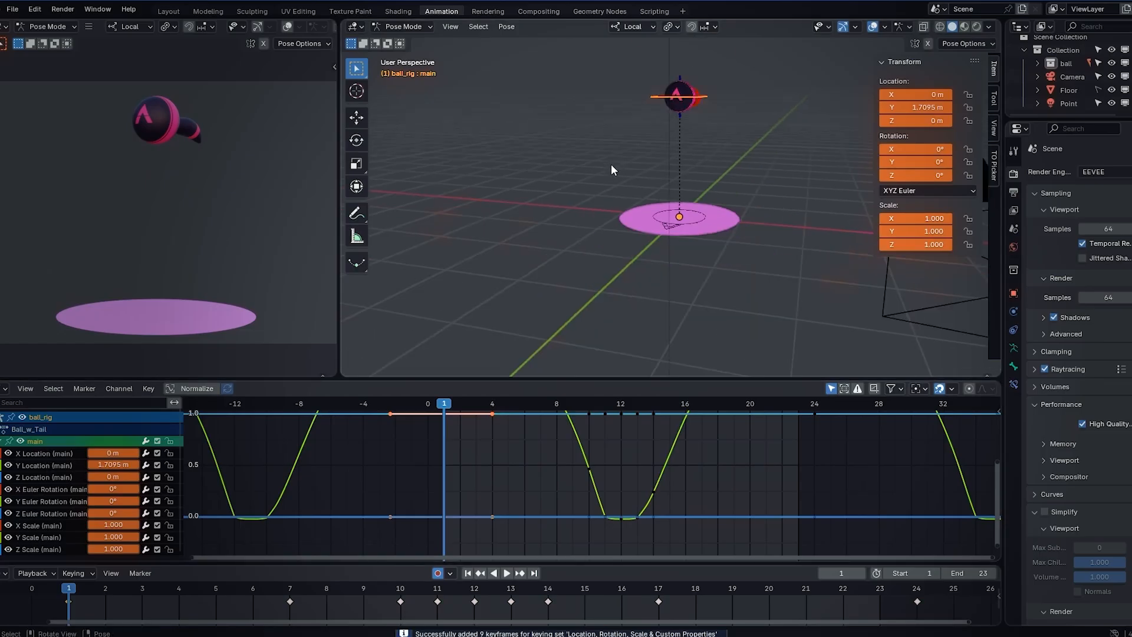
{"action": "scroll", "coordinate": [666, 152], "scroll_direction": "down", "scroll_amount": 1}
{"action": "scroll", "coordinate": [669, 155], "scroll_direction": "up", "scroll_amount": 3}
{"action": "scroll", "coordinate": [670, 214], "scroll_direction": "down", "scroll_amount": 1}
Select the Y Location channel's curve and review the graph View options
{"action": "left_click", "coordinate": [90, 466]}
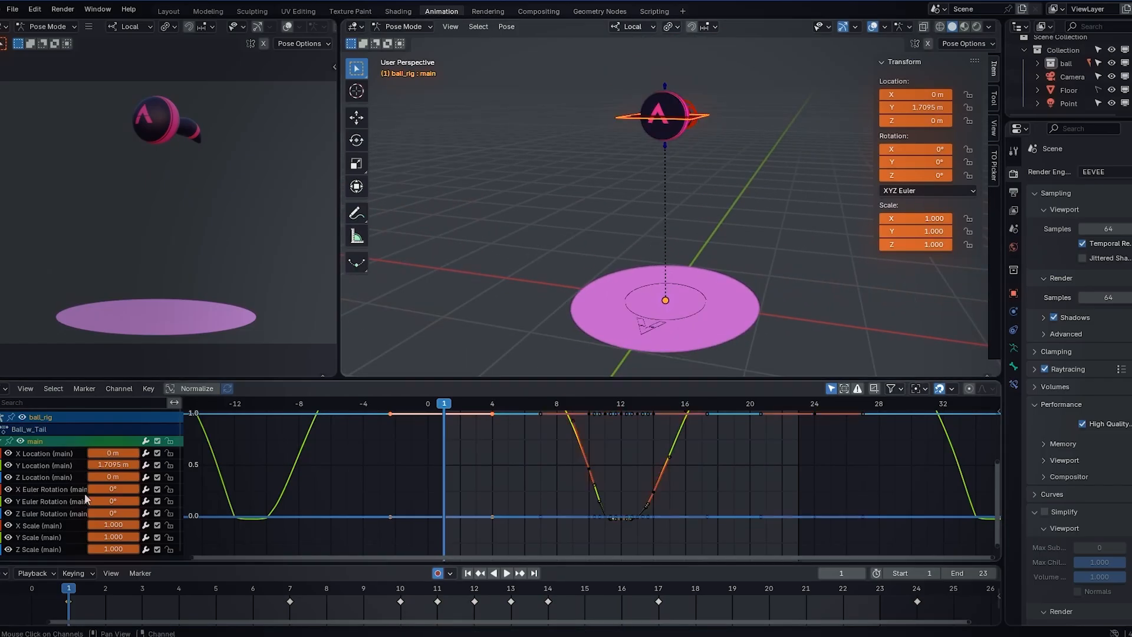
{"action": "left_click", "coordinate": [26, 389]}
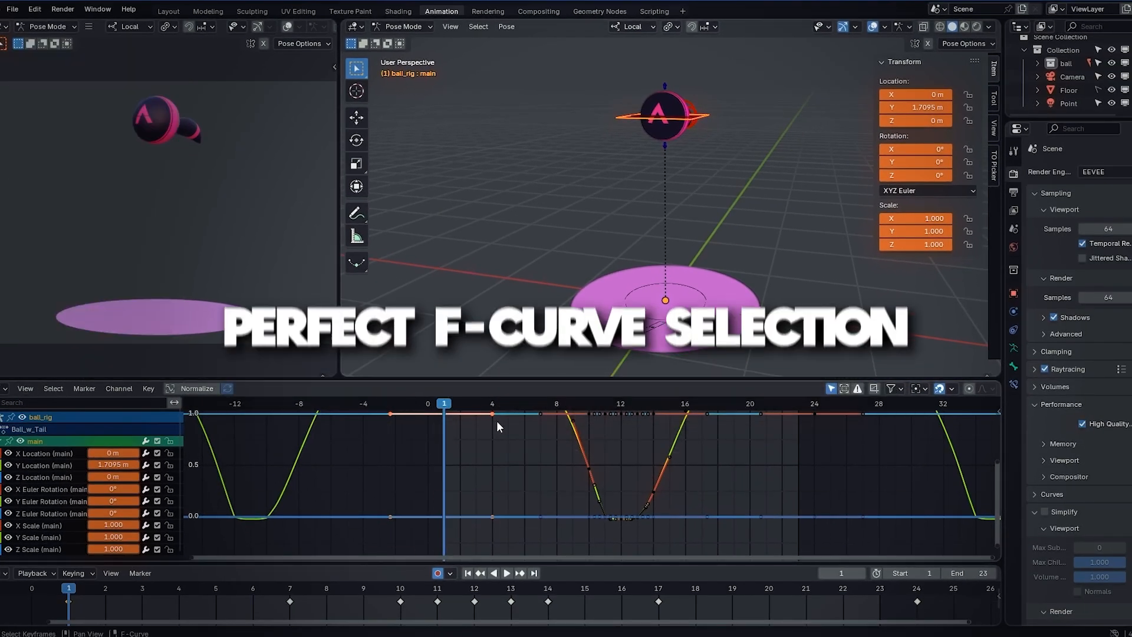
Frame the graph and switch to the tail_04 bone's animation curves
{"action": "mouse_move", "coordinate": [434, 457]}
{"action": "middle_mouse_down", "text": "ctrl"}
{"action": "mouse_move", "coordinate": [472, 468]}
{"action": "mouse_move", "coordinate": [488, 491]}
{"action": "middle_mouse_up", "text": "ctrl"}
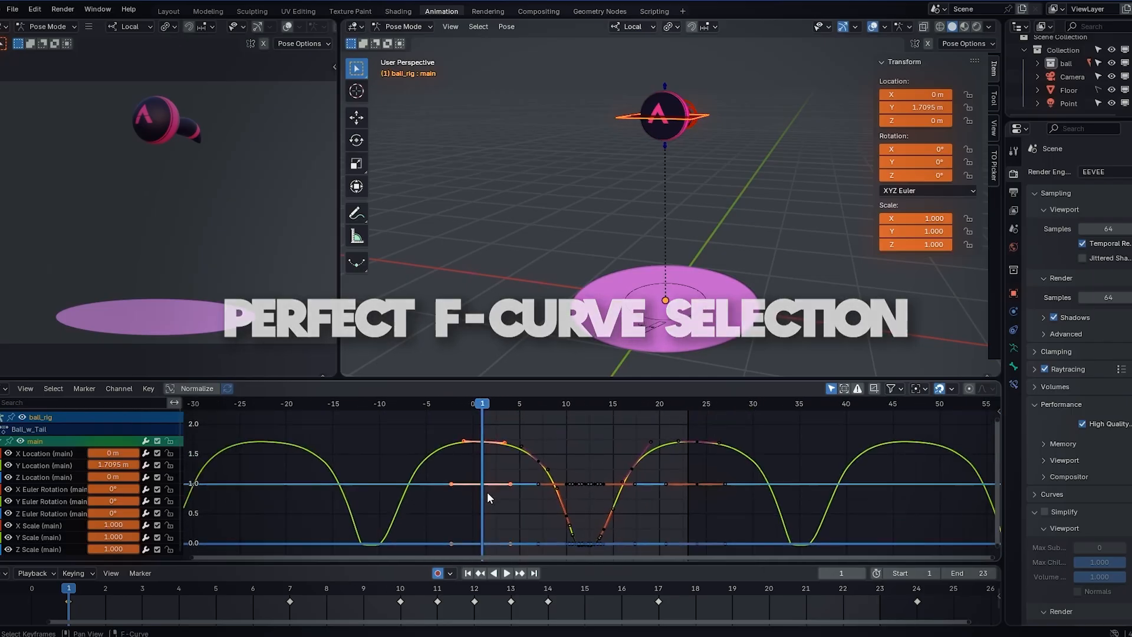
{"action": "scroll", "coordinate": [487, 492], "scroll_direction": "up", "scroll_amount": 1}
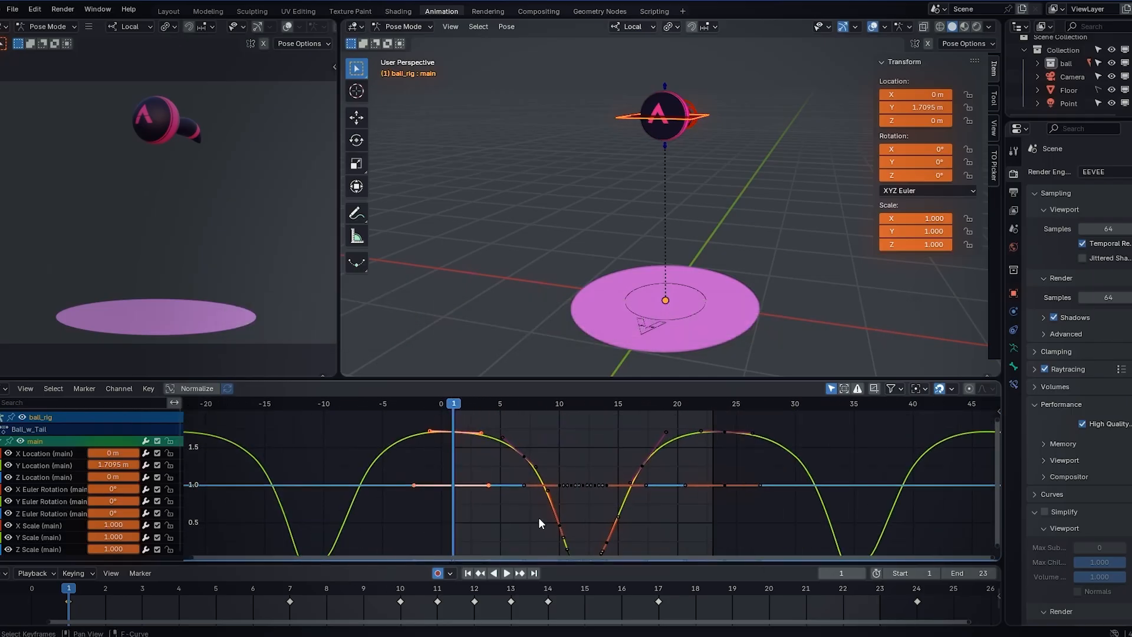
{"action": "middle_click_drag", "start_coordinate": [526, 508], "coordinate": [563, 453]}
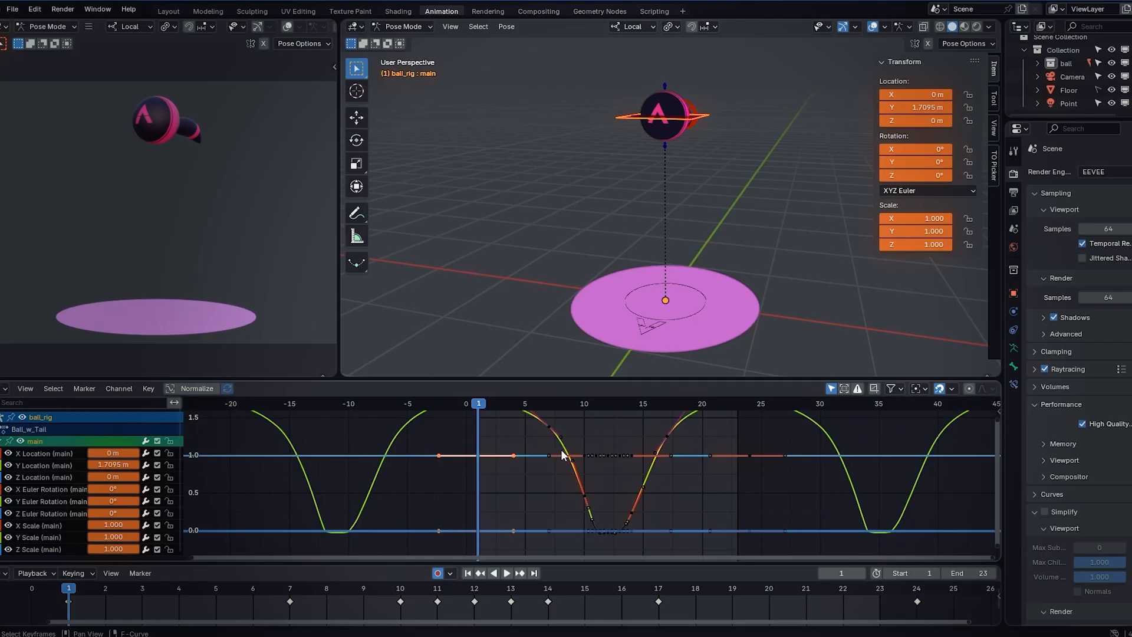
{"action": "middle_click_drag", "start_coordinate": [816, 154], "coordinate": [737, 148]}
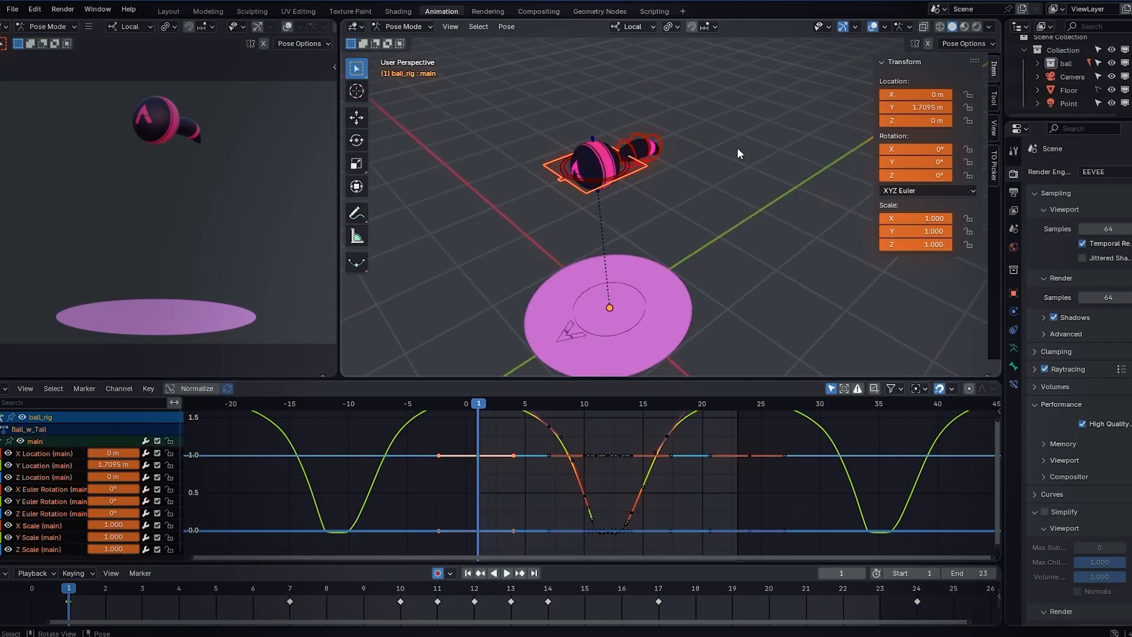
{"action": "left_click", "coordinate": [658, 149]}
{"action": "left_click", "coordinate": [666, 133]}
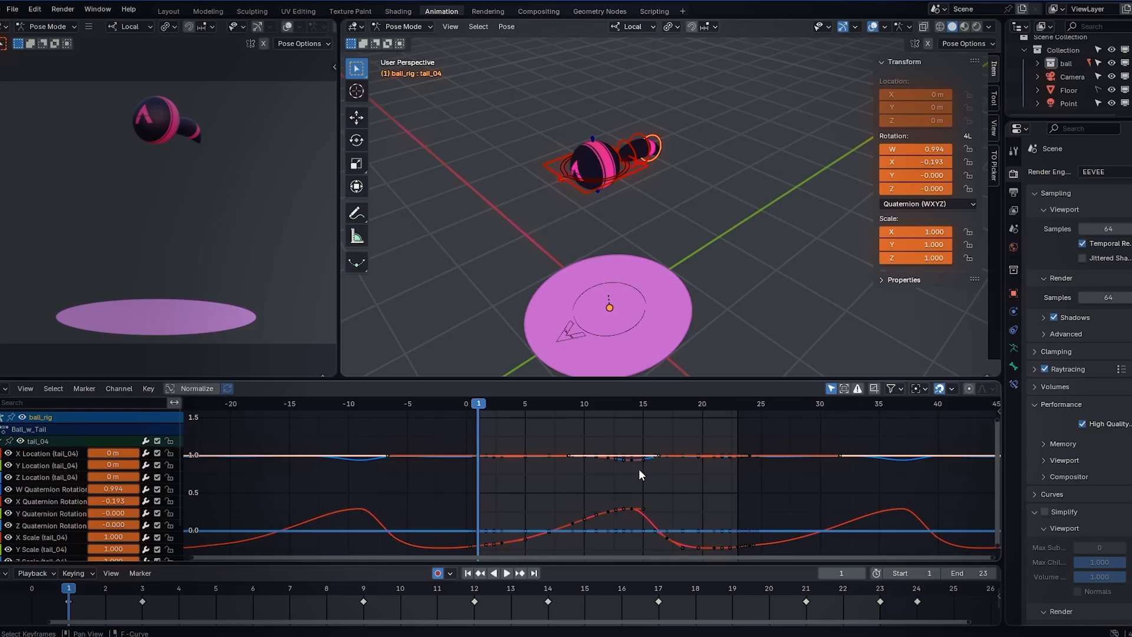
Box-select the tail_04 keyframe near frame 14 and leave it on the 1.0 line after a test move
{"action": "left_click_drag", "start_coordinate": [640, 478], "coordinate": [625, 440]}
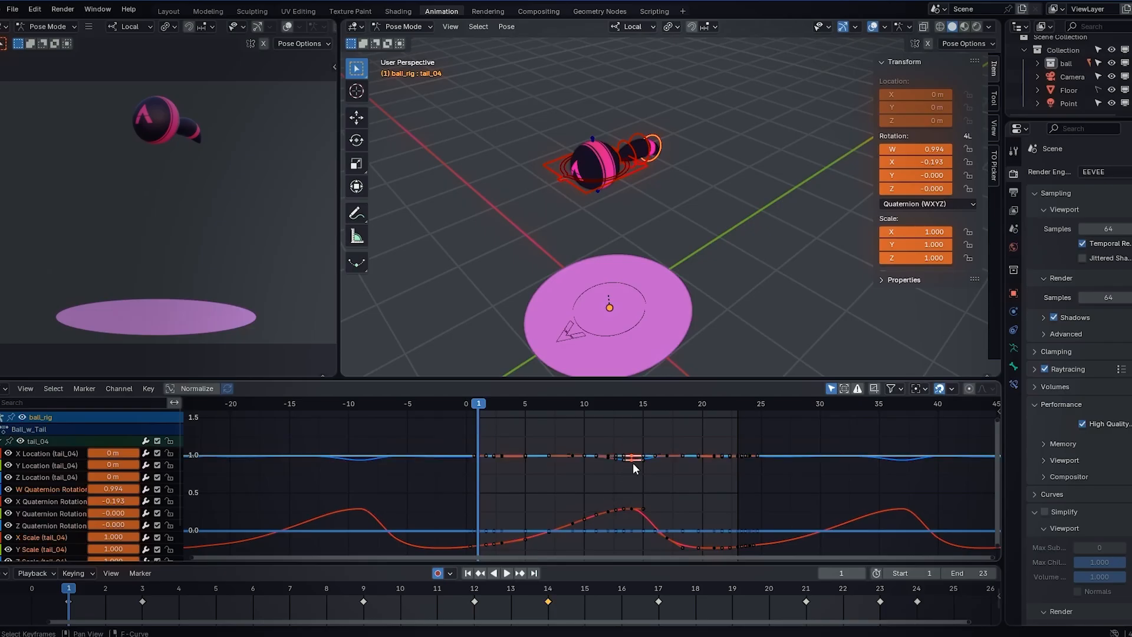
{"action": "key", "text": "g"}
{"action": "left_click", "coordinate": [642, 456]}
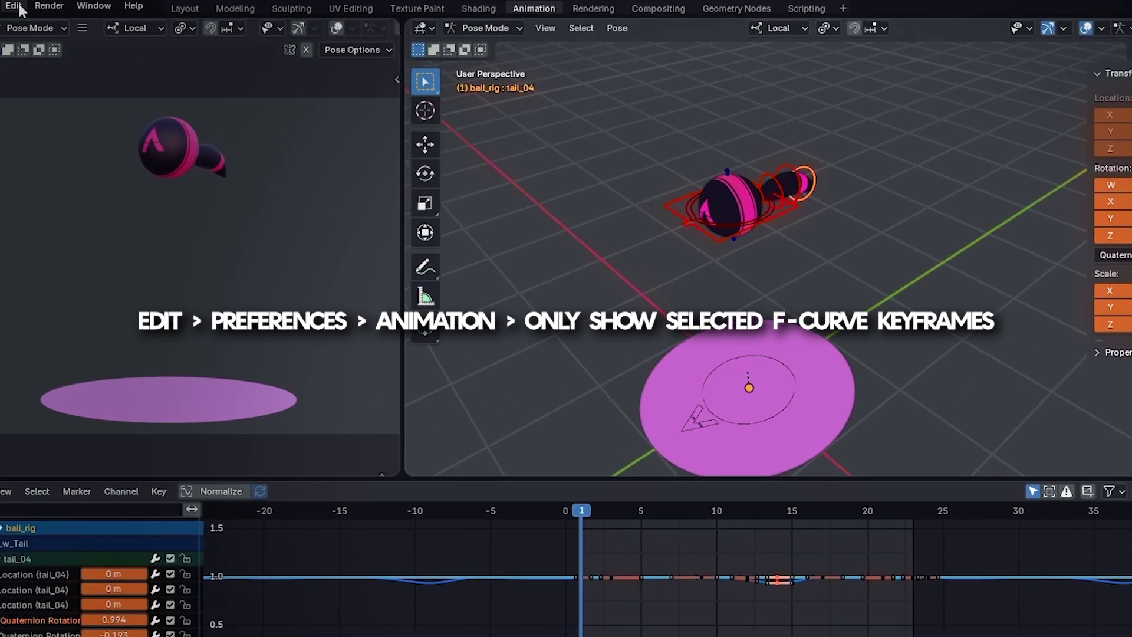
Enable Only Show Selected F-Curve Keyframes in Animation preferences and check it on the W Quaternion Rotation curve
{"action": "left_click", "coordinate": [36, 9]}
{"action": "left_click", "coordinate": [45, 222]}
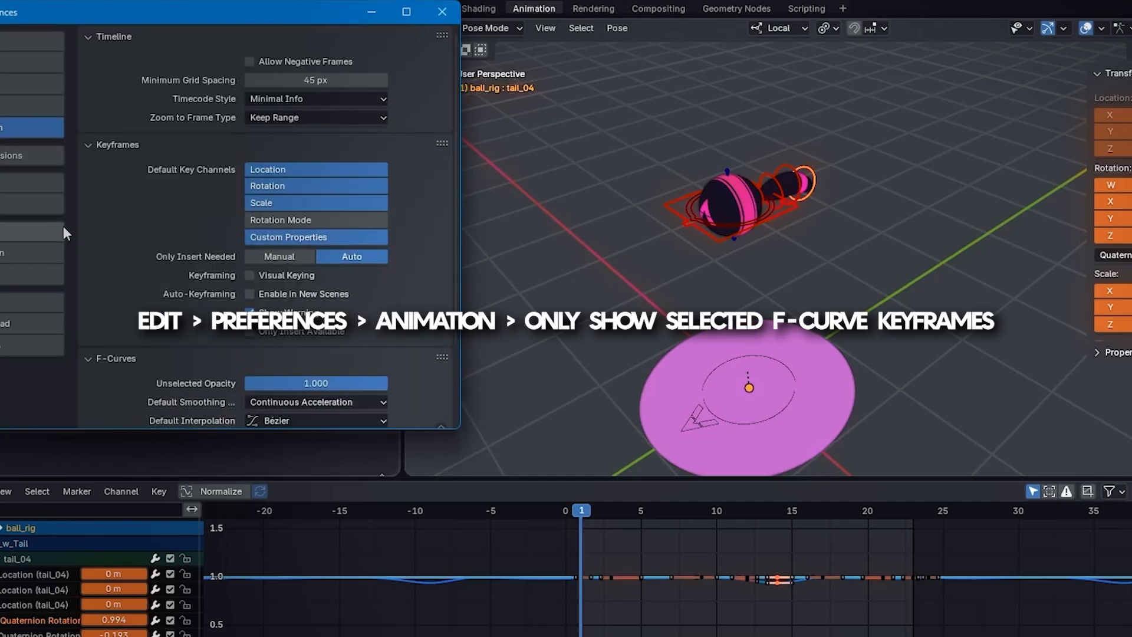
{"action": "scroll", "coordinate": [266, 230], "scroll_direction": "down", "scroll_amount": 5}
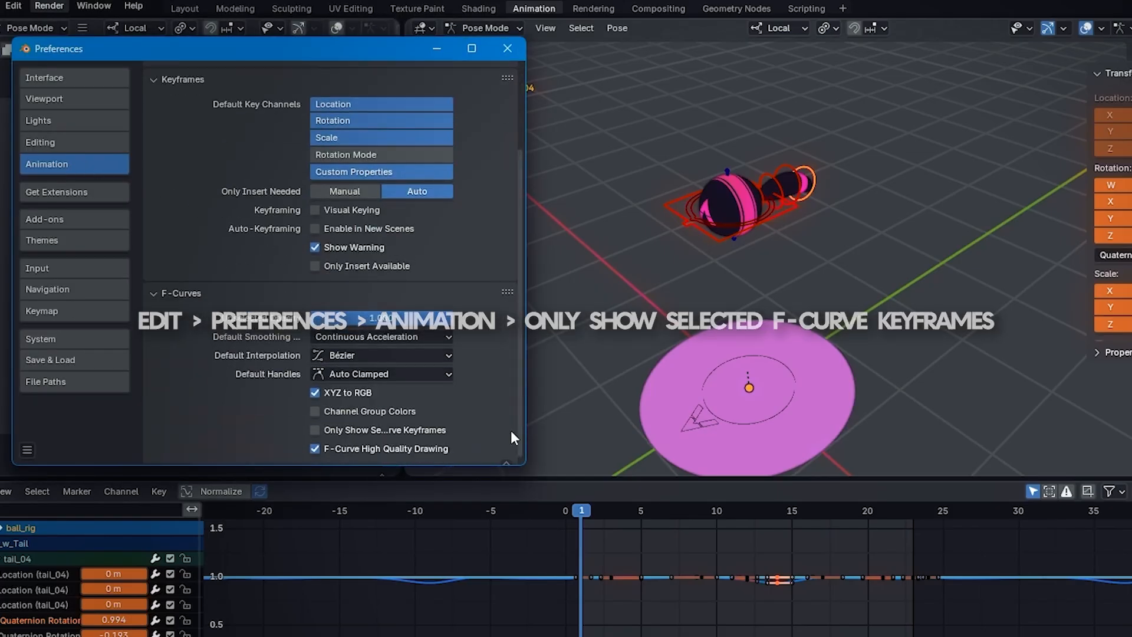
{"action": "left_click_drag", "start_coordinate": [525, 431], "coordinate": [670, 431]}
{"action": "left_click", "coordinate": [399, 432]}
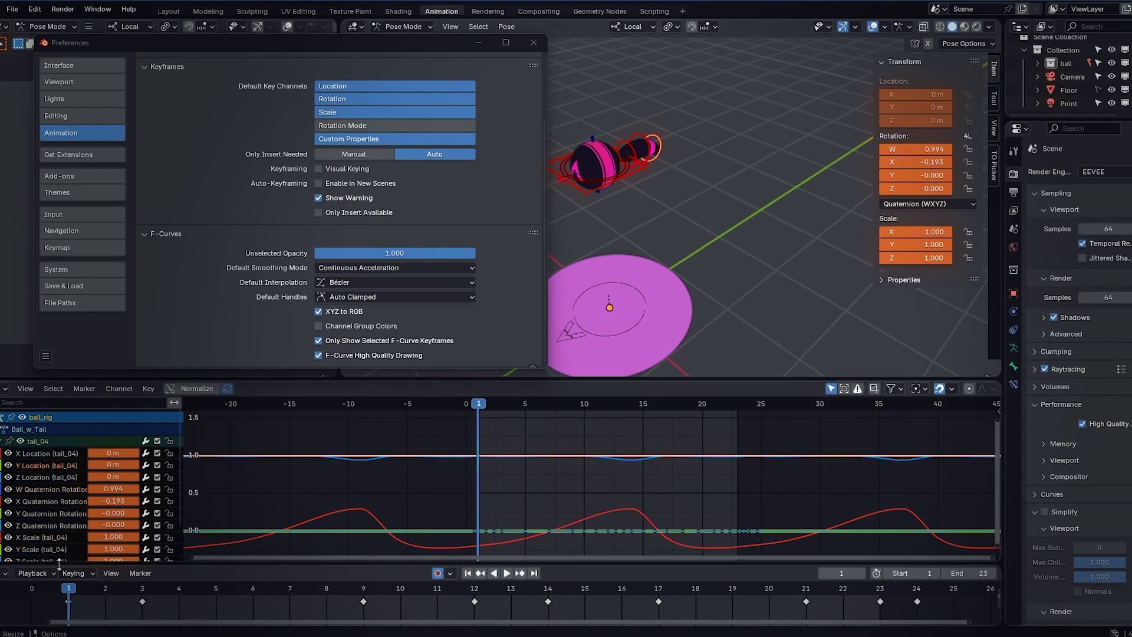
{"action": "left_click", "coordinate": [51, 490]}
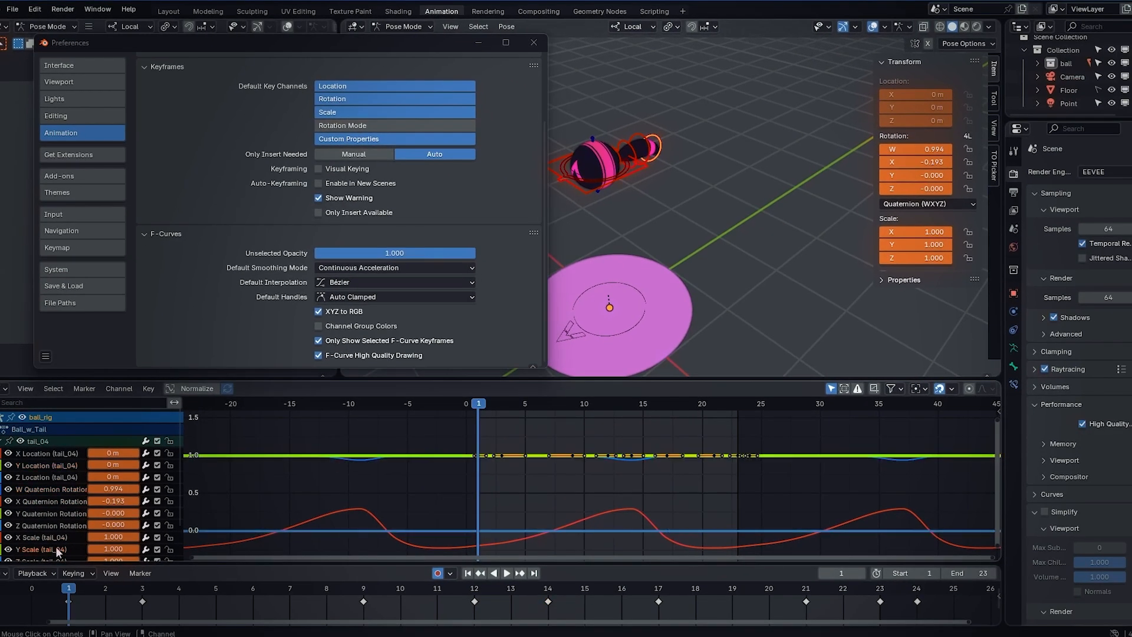
{"action": "mouse_move", "coordinate": [598, 422]}
{"action": "left_mouse_down"}
{"action": "mouse_move", "coordinate": [650, 486]}
{"action": "mouse_move", "coordinate": [687, 506]}
{"action": "left_mouse_up"}
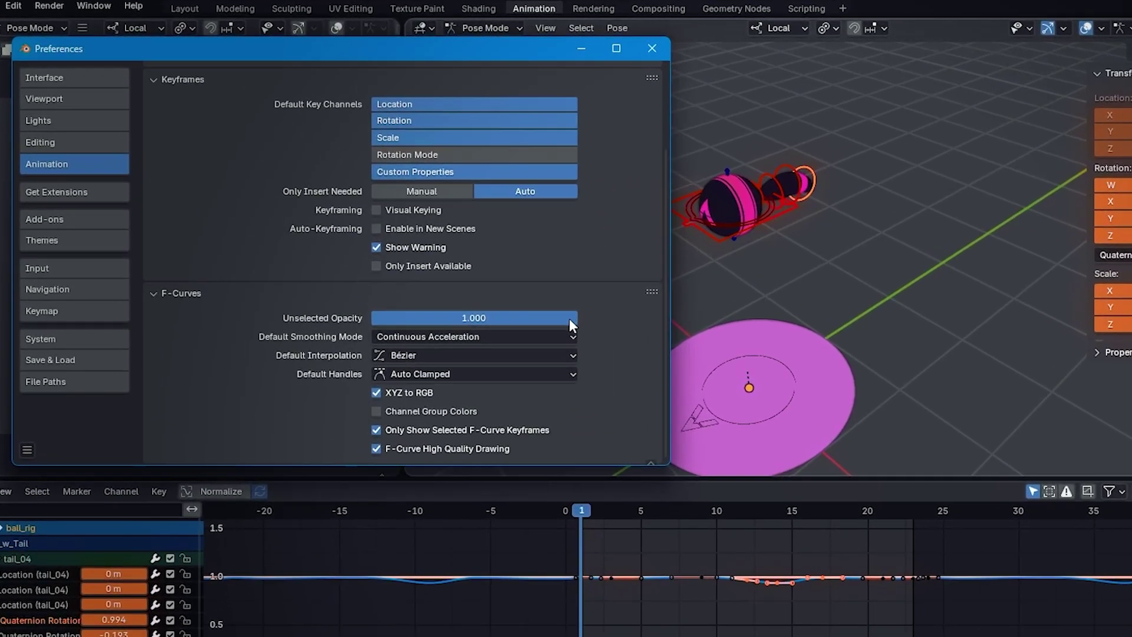
Lower unselected curve opacity to 0.153 and compare the scale and X Quaternion Rotation channels
{"action": "left_click_drag", "start_coordinate": [569, 319], "coordinate": [541, 319]}
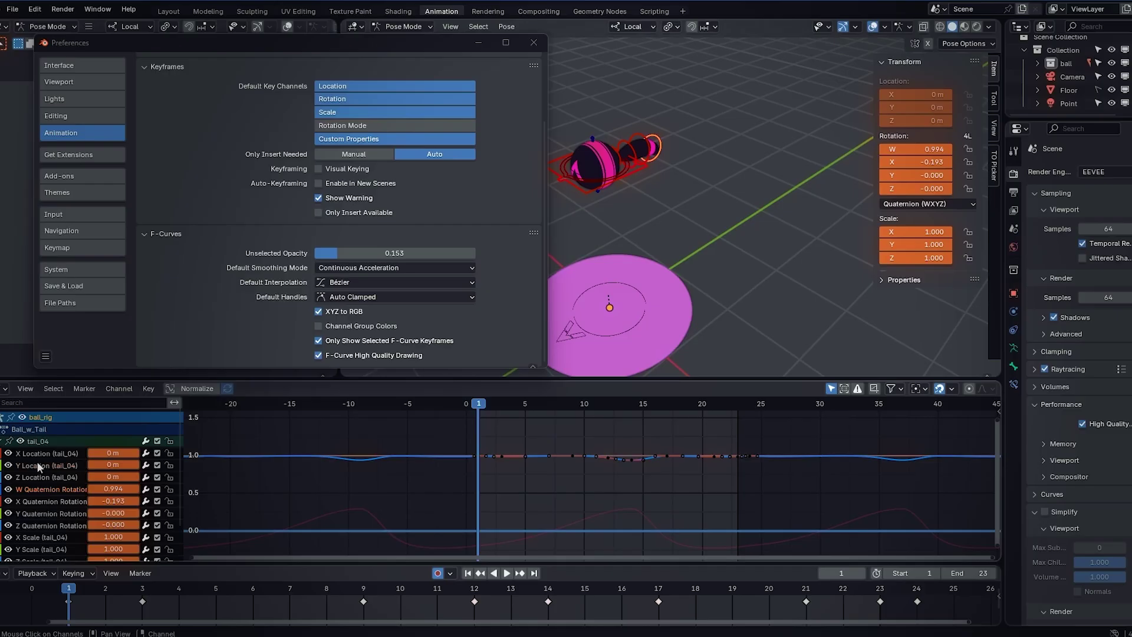
{"action": "left_click", "coordinate": [36, 461]}
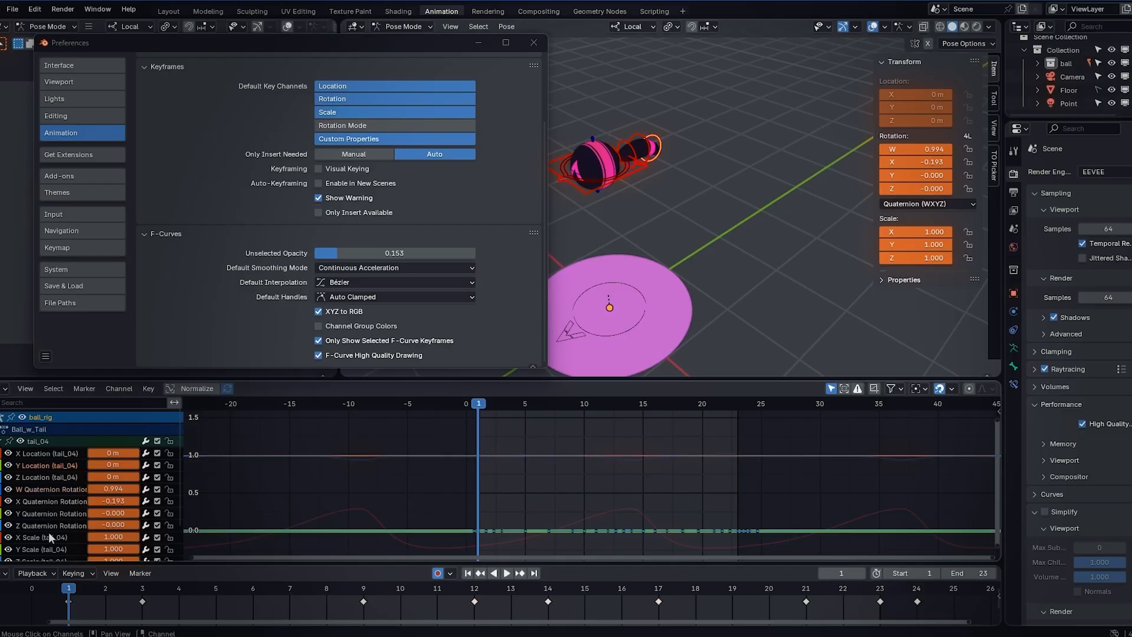
{"action": "left_click", "coordinate": [44, 533]}
{"action": "left_click", "coordinate": [39, 516]}
{"action": "left_click", "coordinate": [45, 499]}
{"action": "left_click", "coordinate": [47, 544]}
{"action": "left_click", "coordinate": [49, 501]}
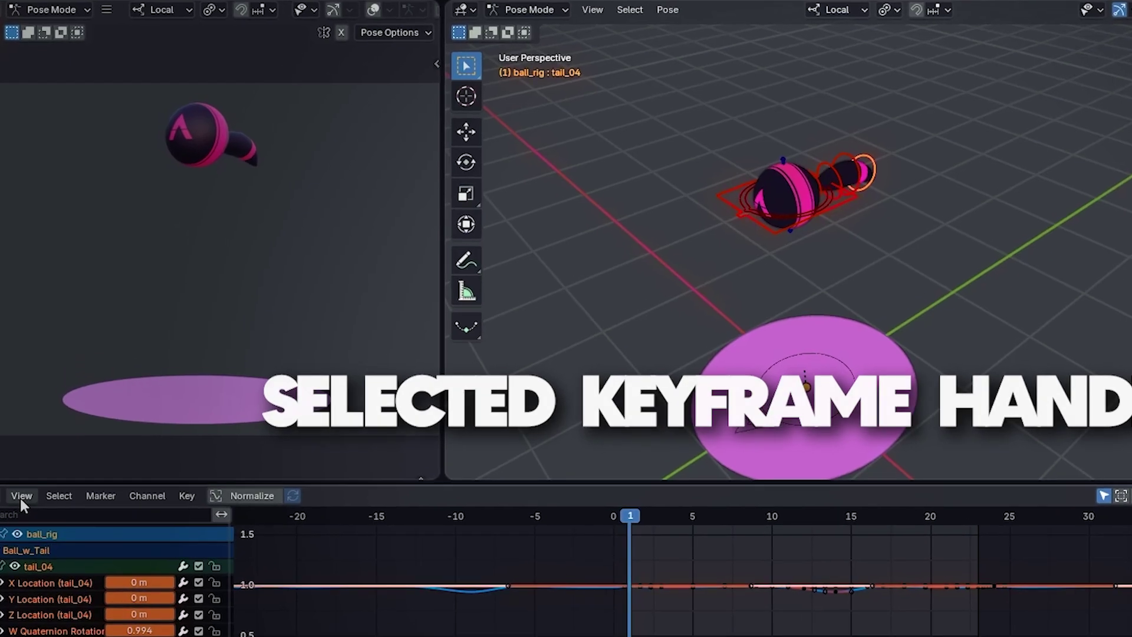
Enable Only Selected Keyframes Handles and test it on the X Quaternion Rotation curve's frame-12 key
{"action": "left_click", "coordinate": [22, 442]}
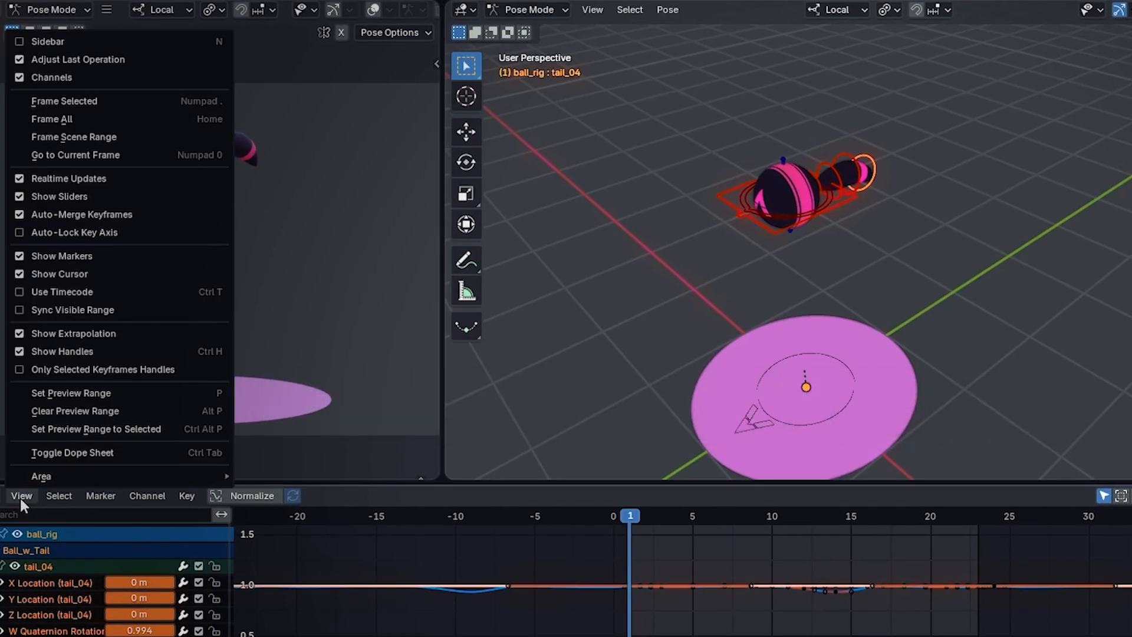
{"action": "left_click", "coordinate": [60, 368]}
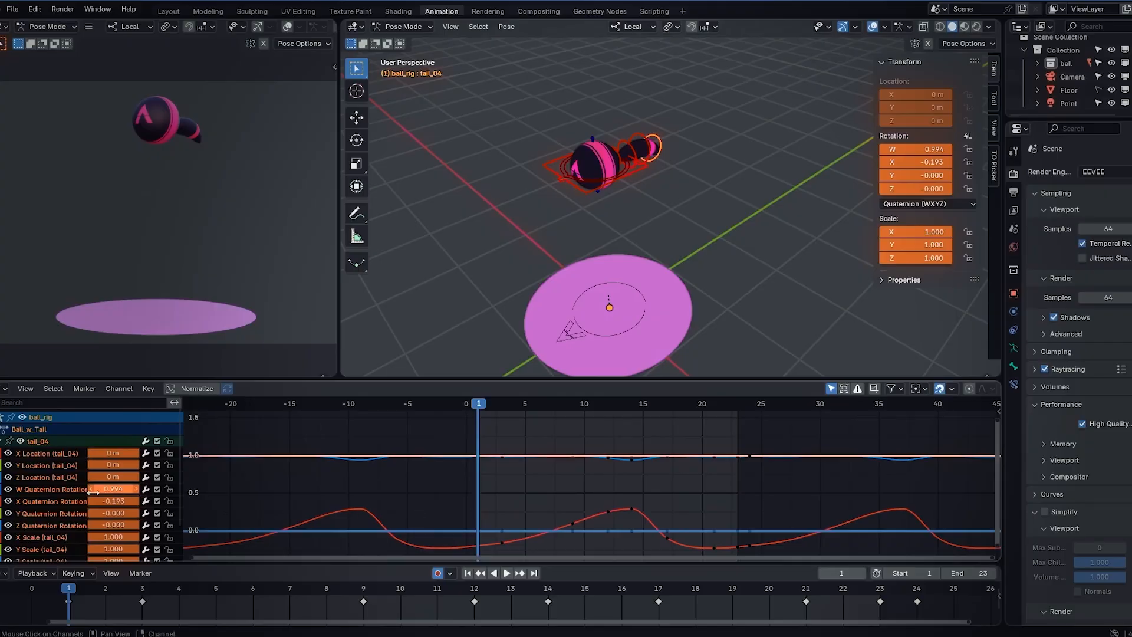
{"action": "left_click", "coordinate": [67, 501]}
{"action": "left_click", "coordinate": [607, 511]}
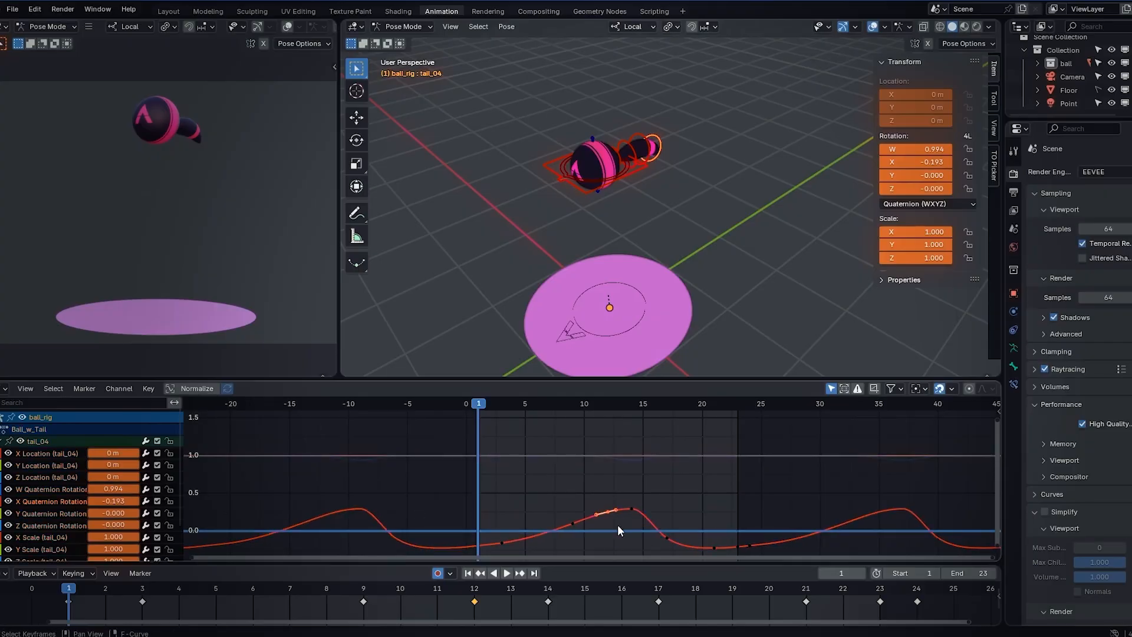
{"action": "left_click", "coordinate": [44, 497]}
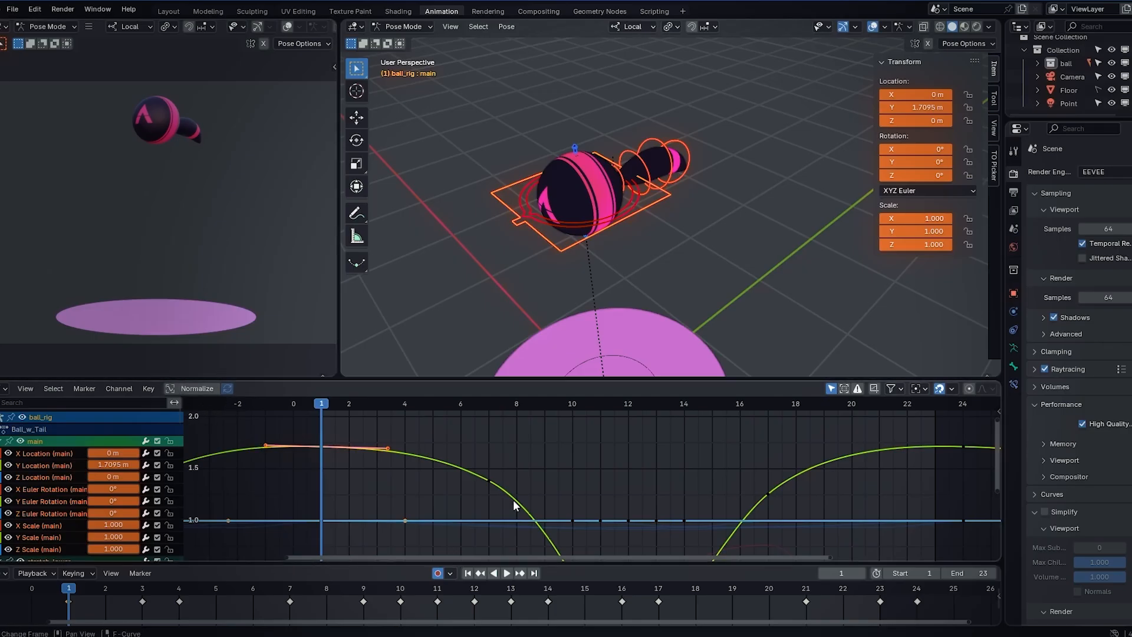
Isolate the tail_02 X Quaternion Rotation curve and view its raw, unnormalized values
{"action": "left_click", "coordinate": [196, 387]}
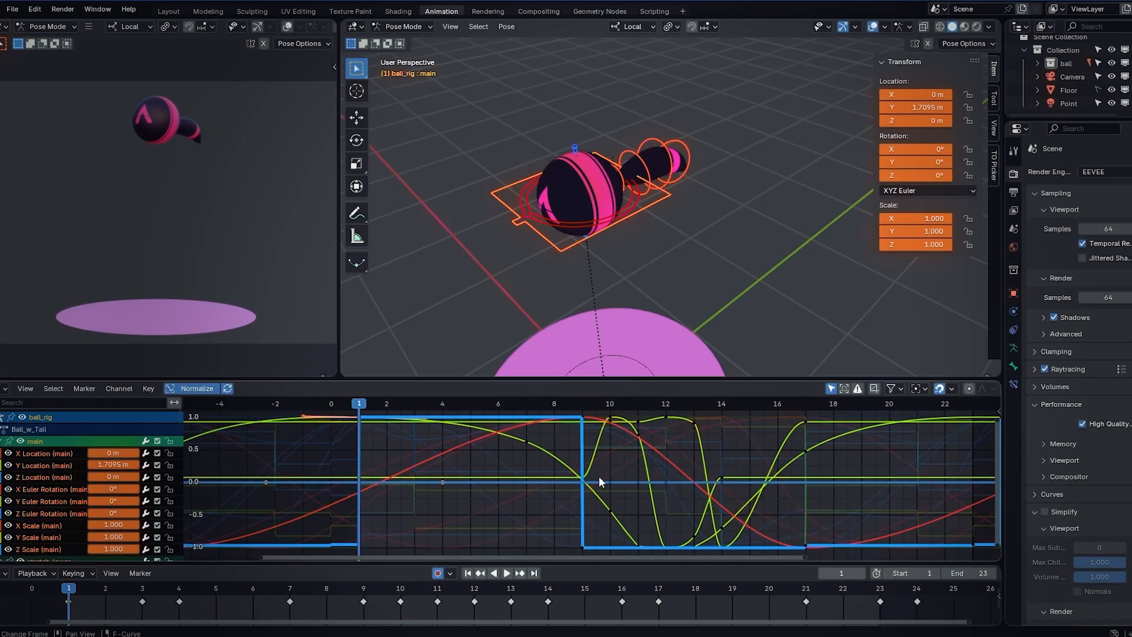
{"action": "scroll", "coordinate": [44, 462], "scroll_direction": "down", "scroll_amount": 5}
{"action": "left_click", "coordinate": [43, 462]}
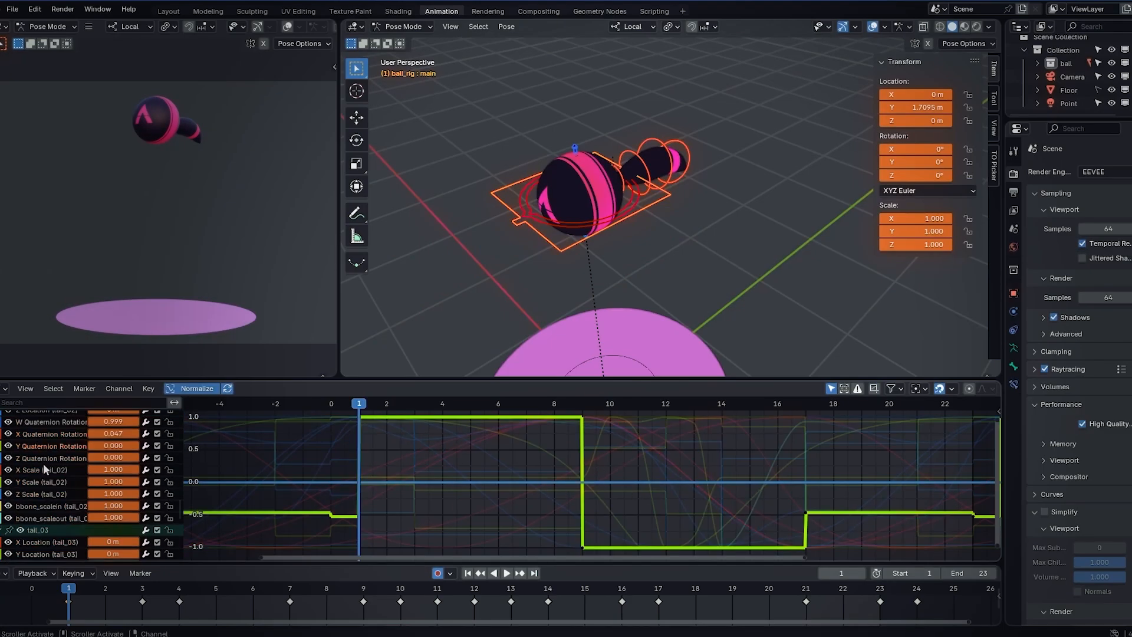
{"action": "left_click", "coordinate": [45, 434]}
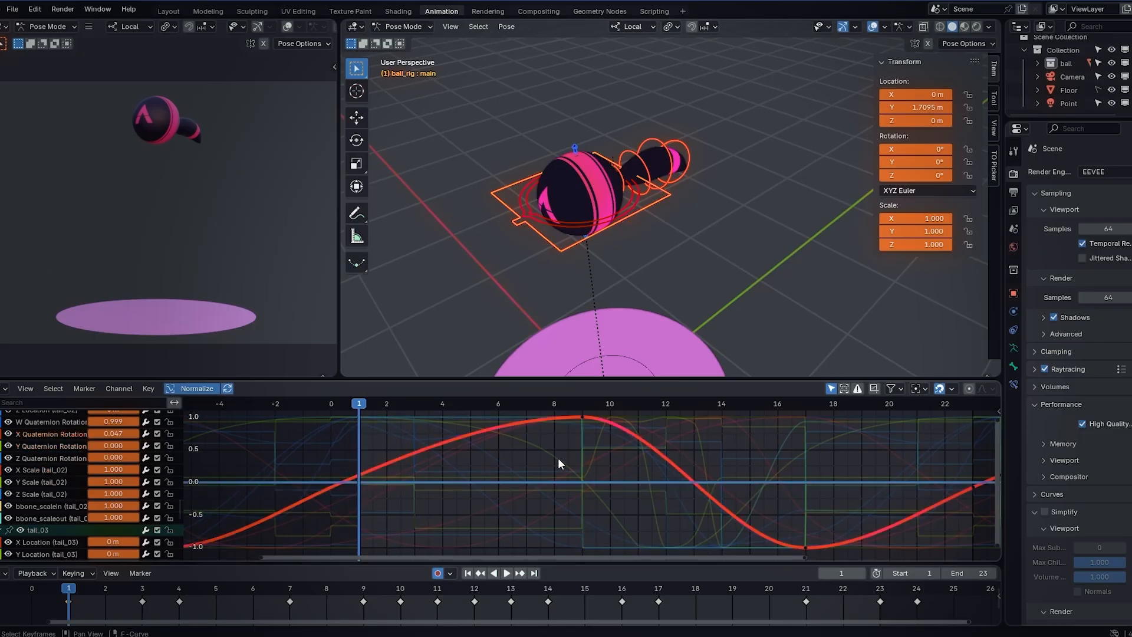
{"action": "left_click", "coordinate": [205, 389]}
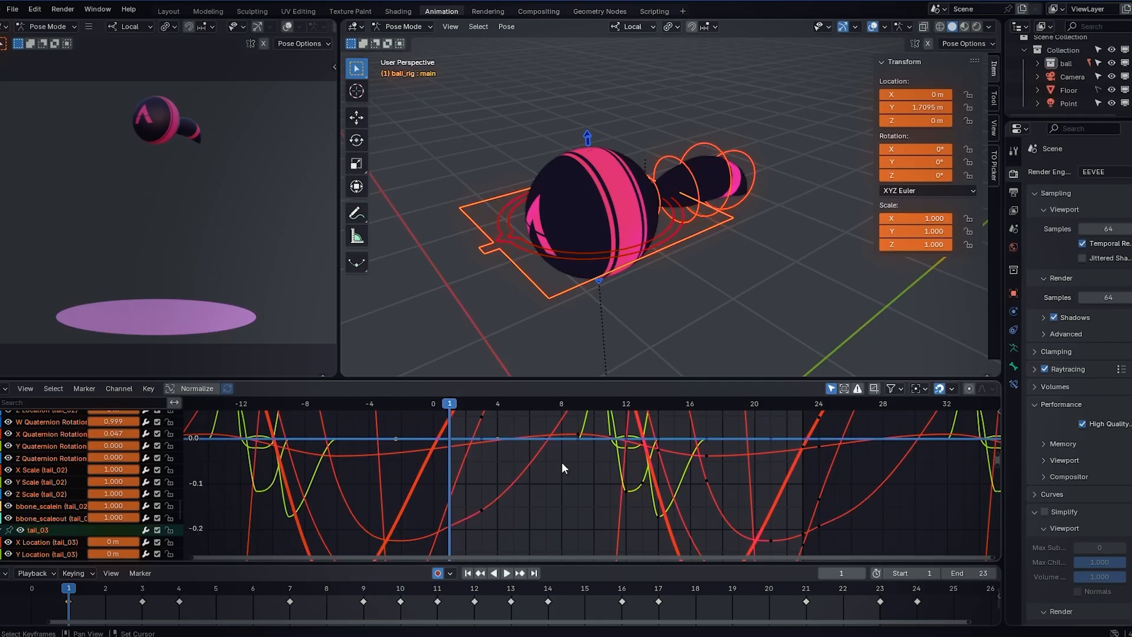
{"action": "scroll", "coordinate": [562, 463], "scroll_direction": "down", "scroll_amount": 5, "text": "shift"}
{"action": "scroll", "coordinate": [559, 475], "scroll_direction": "down", "scroll_amount": 4, "text": "shift"}
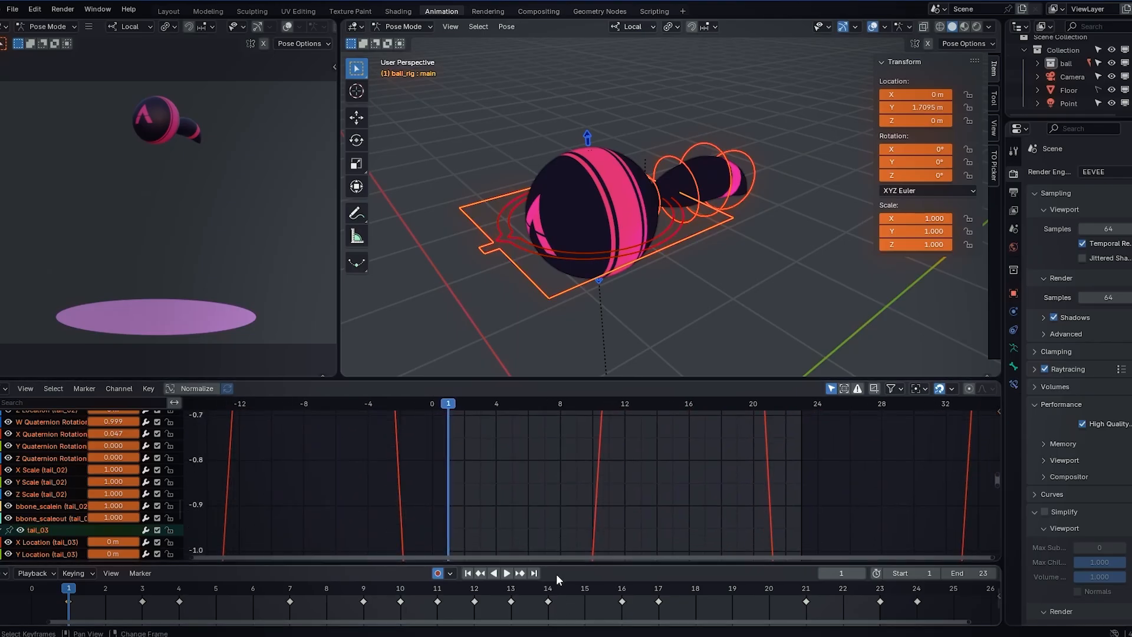
{"action": "scroll", "coordinate": [563, 451], "scroll_direction": "up", "scroll_amount": 5, "text": "shift"}
{"action": "scroll", "coordinate": [584, 412], "scroll_direction": "up", "scroll_amount": 5, "text": "shift"}
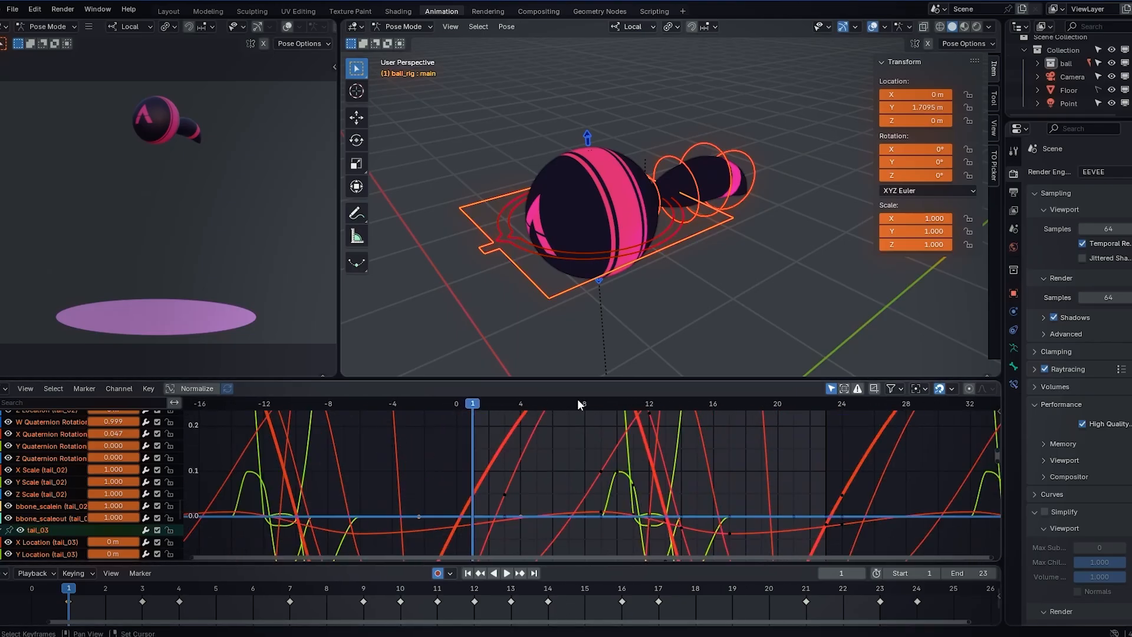
{"action": "scroll", "coordinate": [578, 398], "scroll_direction": "up", "scroll_amount": 3, "text": "shift"}
{"action": "scroll", "coordinate": [566, 478], "scroll_direction": "up", "scroll_amount": 4, "text": "shift"}
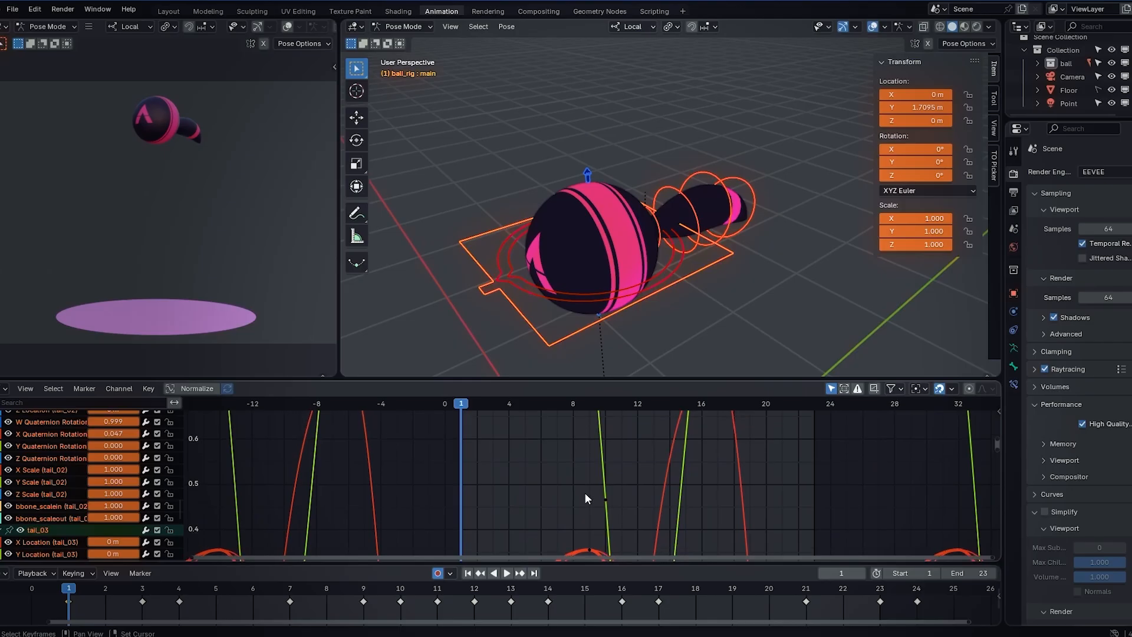
{"action": "scroll", "coordinate": [585, 492], "scroll_direction": "up", "scroll_amount": 2, "text": "shift"}
{"action": "scroll", "coordinate": [567, 358], "scroll_direction": "up", "scroll_amount": 3, "text": "shift"}
{"action": "scroll", "coordinate": [551, 204], "scroll_direction": "down", "scroll_amount": 5, "text": "shift"}
{"action": "scroll", "coordinate": [564, 499], "scroll_direction": "up", "scroll_amount": 4, "text": "shift"}
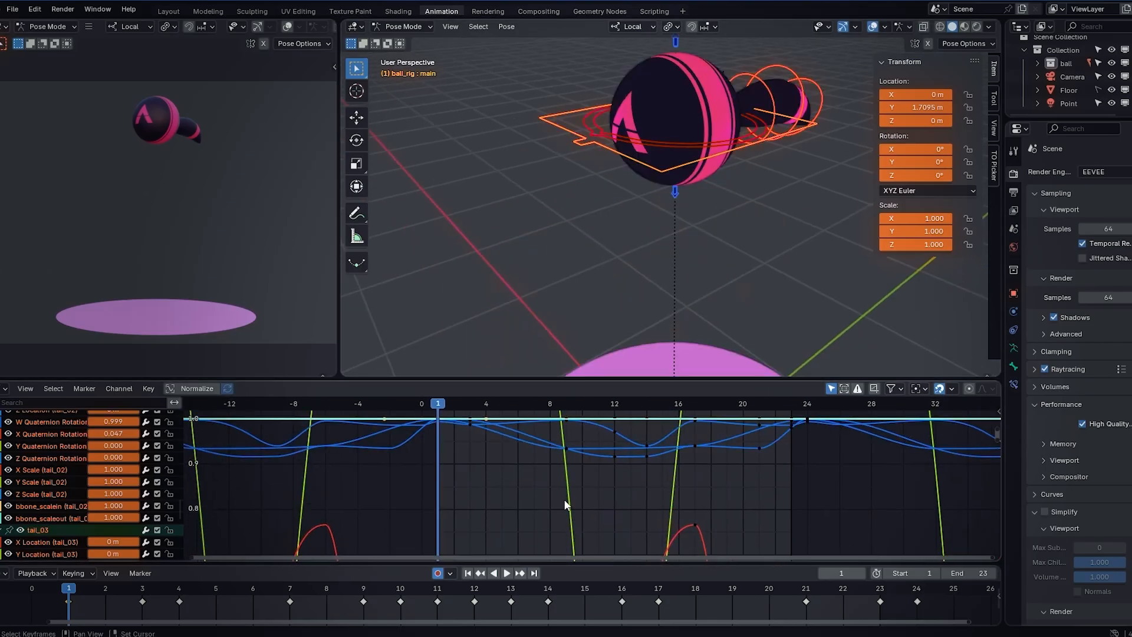
{"action": "scroll", "coordinate": [566, 505], "scroll_direction": "up", "scroll_amount": 2, "text": "shift"}
Normalize the curves back to -1 to 1 and compare the Y and X Quaternion Rotation curves
{"action": "left_click", "coordinate": [198, 389]}
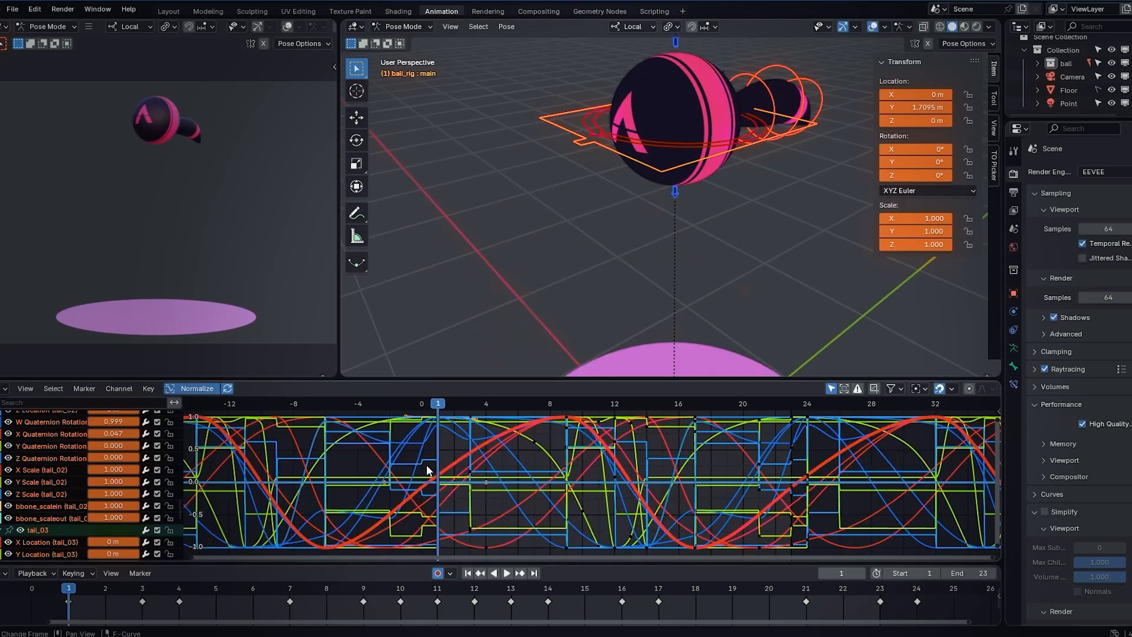
{"action": "left_click", "coordinate": [62, 446]}
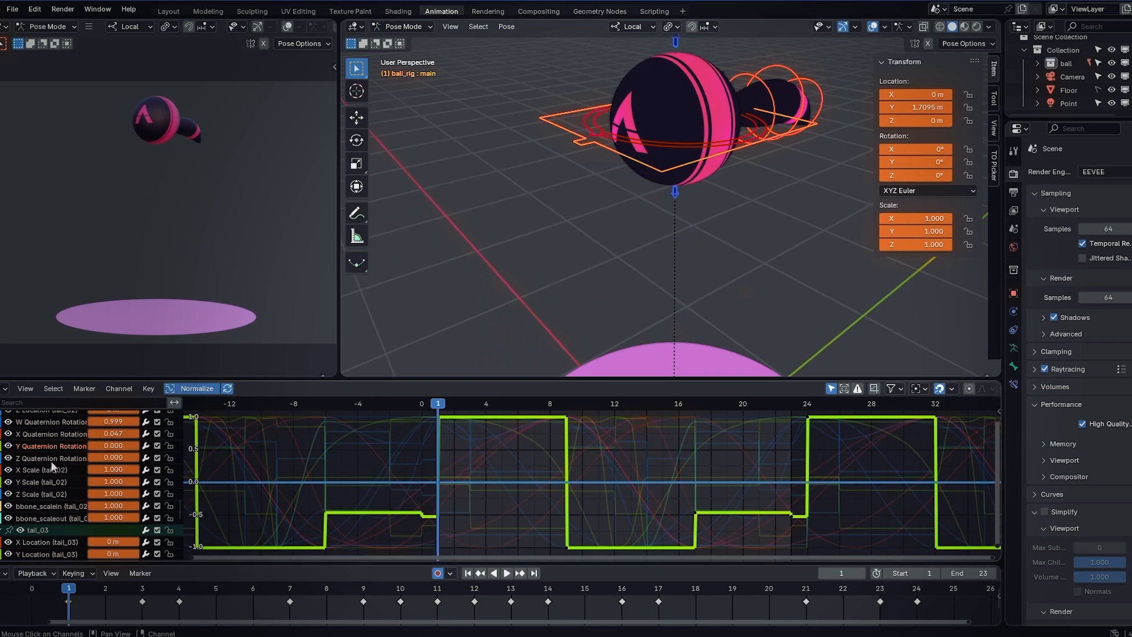
{"action": "left_click", "coordinate": [47, 439]}
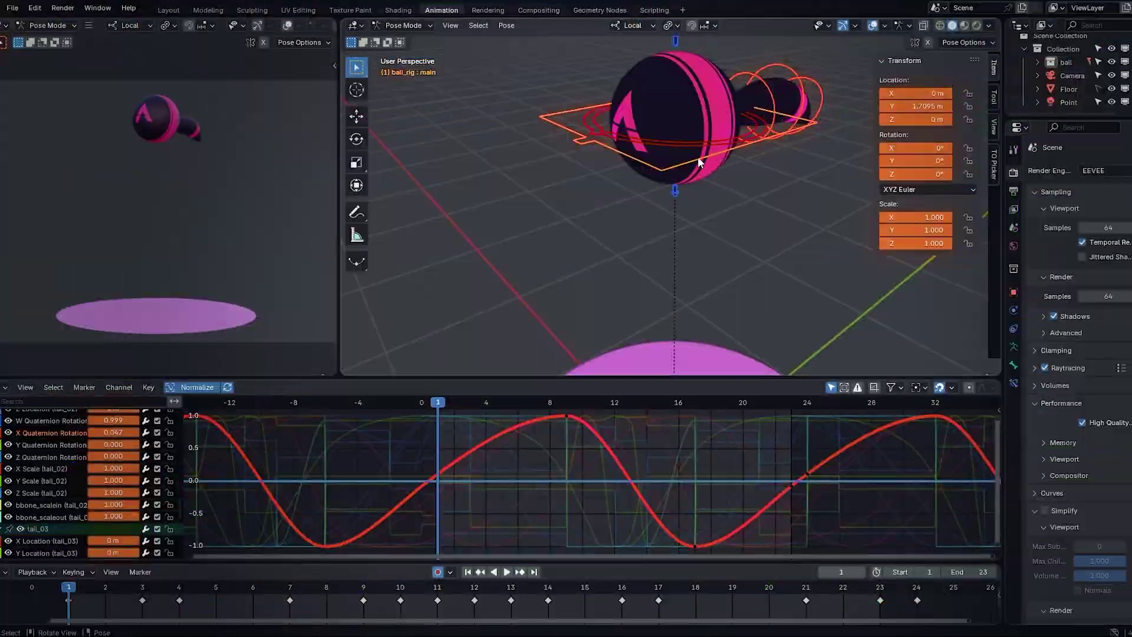
Select the main bone's Y Location frame-1 peak keyframe and test moving it freely
{"action": "left_click", "coordinate": [698, 157]}
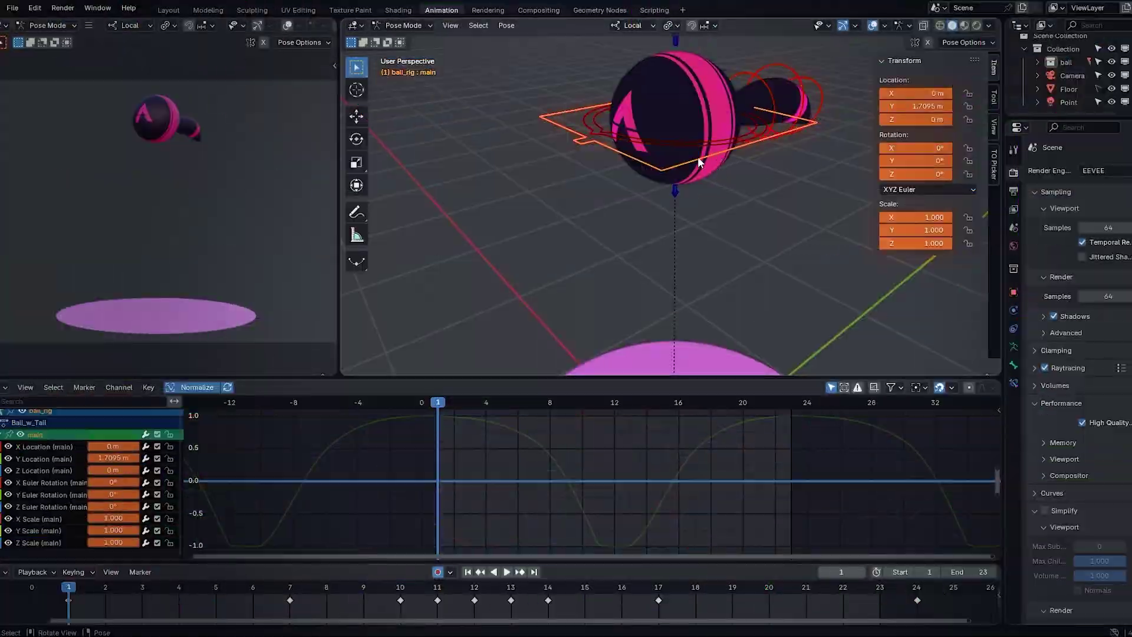
{"action": "left_click", "coordinate": [46, 458]}
{"action": "middle_click_drag", "start_coordinate": [467, 466], "coordinate": [477, 493], "text": "ctrl"}
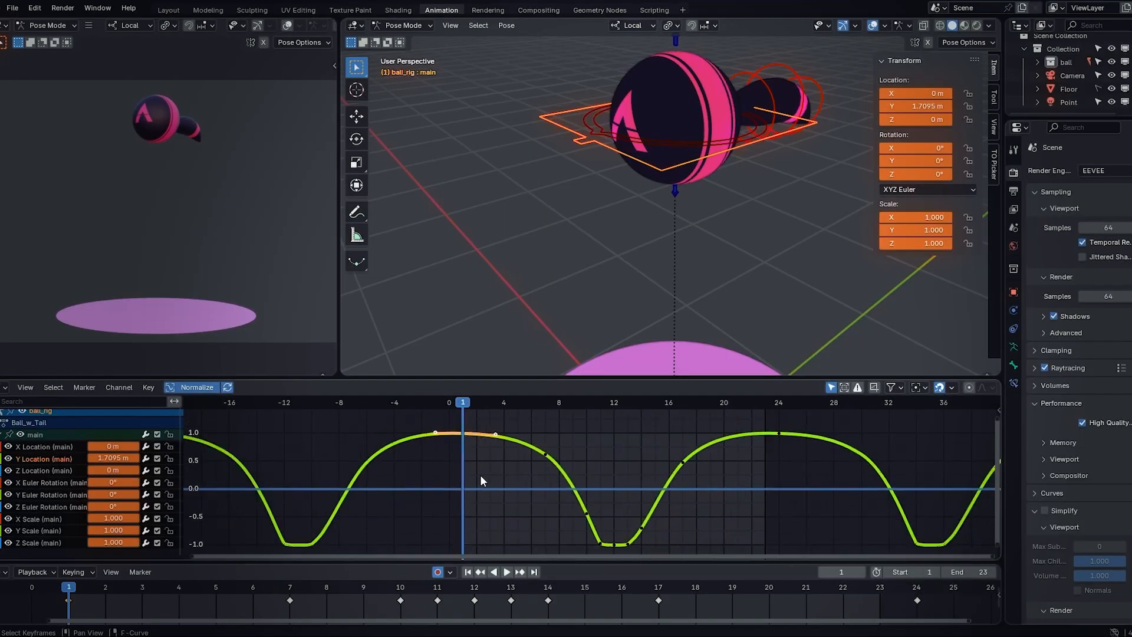
{"action": "scroll", "coordinate": [450, 459], "scroll_direction": "up", "scroll_amount": 1, "text": "ctrl"}
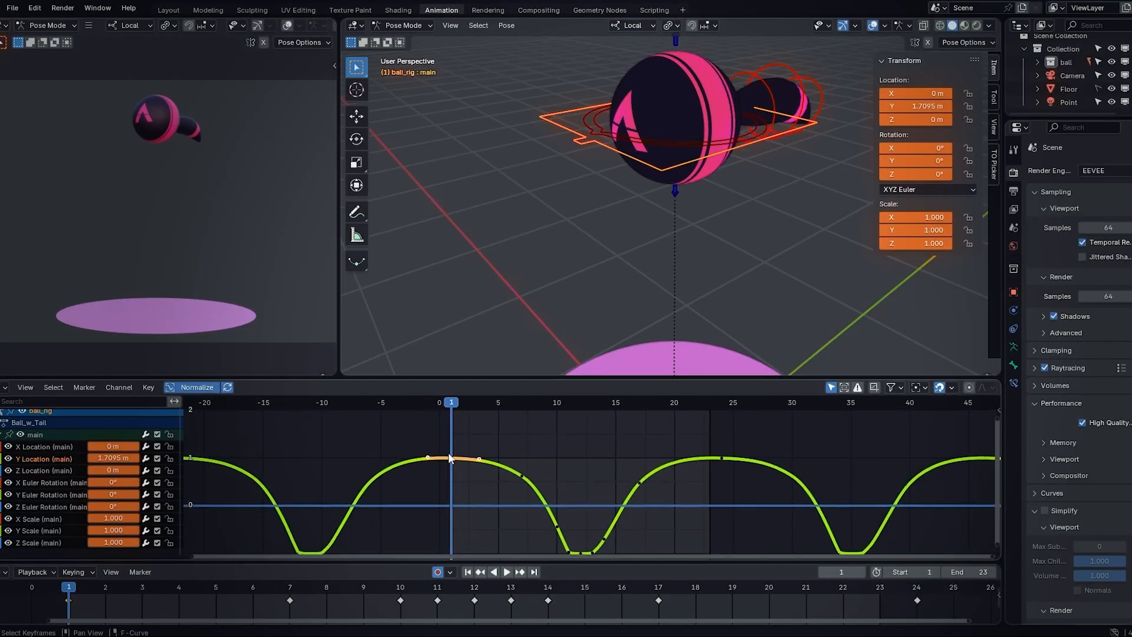
{"action": "left_click_drag", "start_coordinate": [432, 434], "coordinate": [467, 476]}
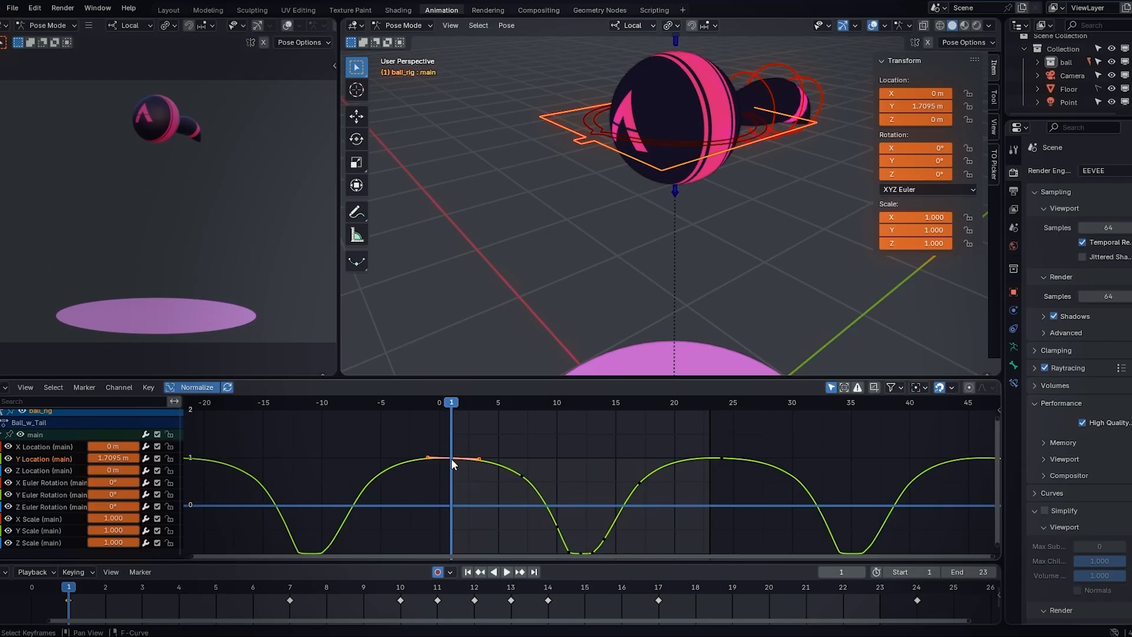
{"action": "key", "text": "g"}
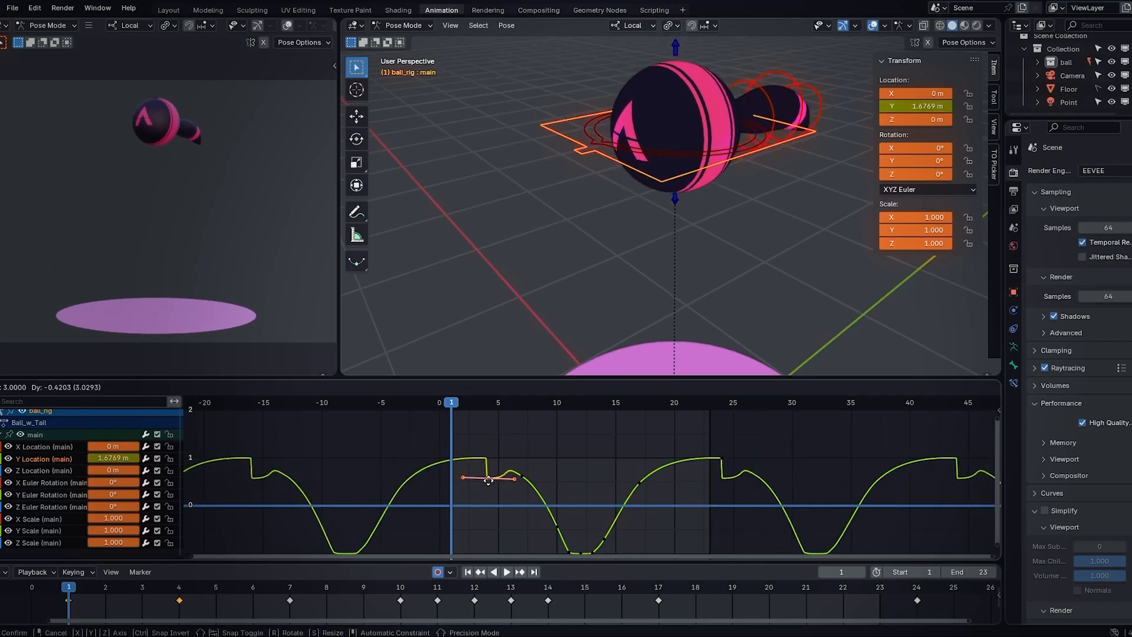
{"action": "left_click", "coordinate": [480, 452]}
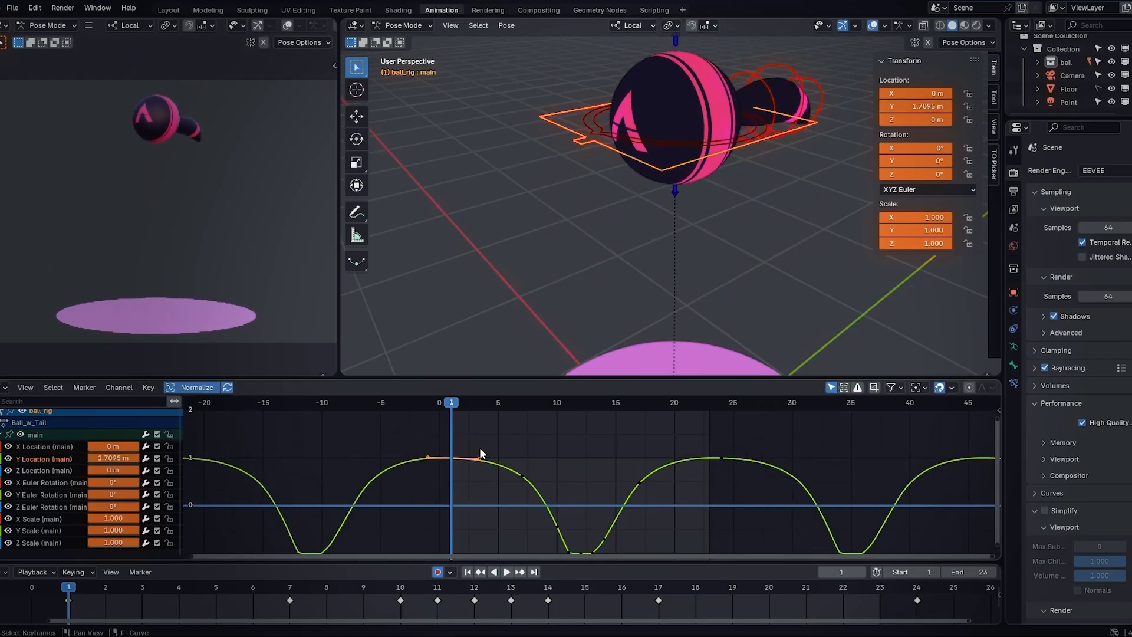
Try value-only and frame-only moves of the keyframe, undoing and cancelling to keep it at frame 1
{"action": "key", "text": "g"}
{"action": "key", "text": "y"}
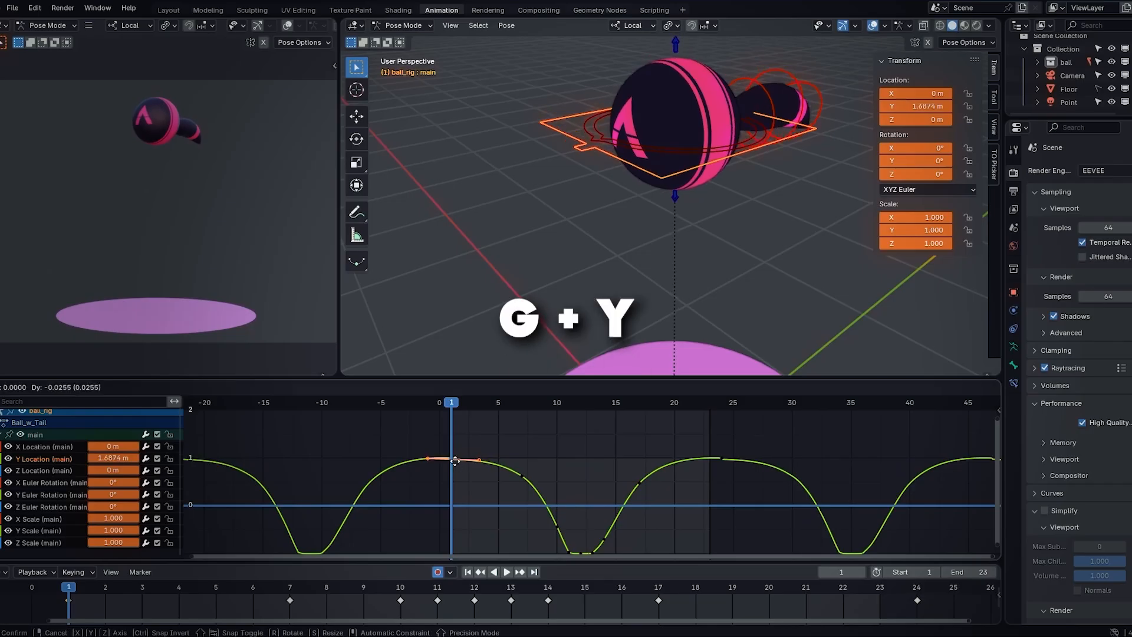
{"action": "key", "text": "y"}
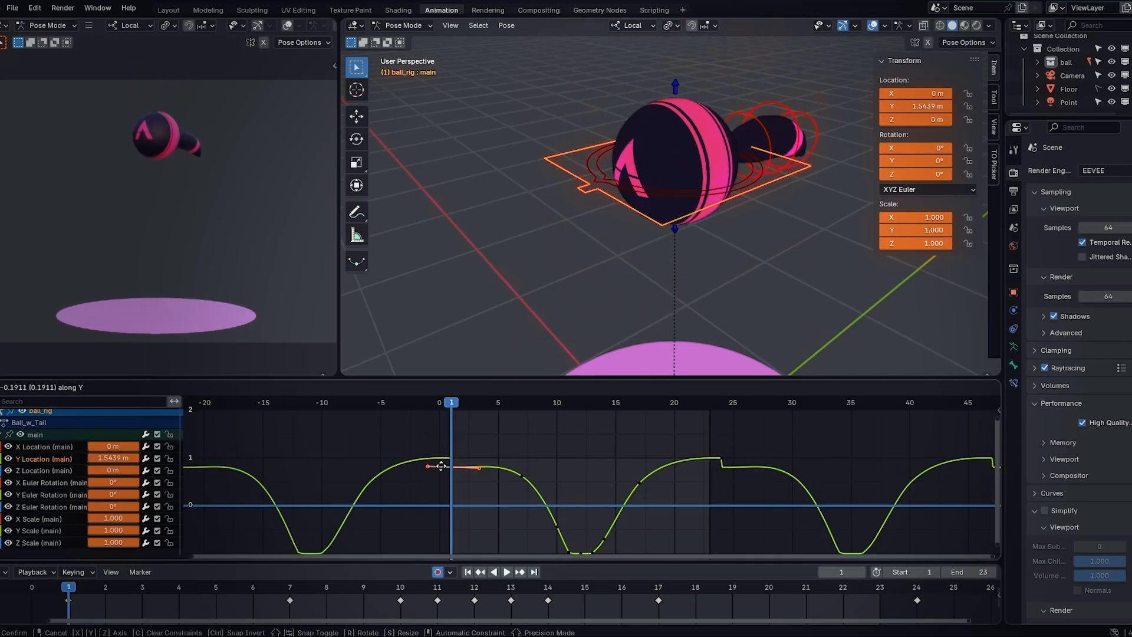
{"action": "left_click", "coordinate": [441, 488]}
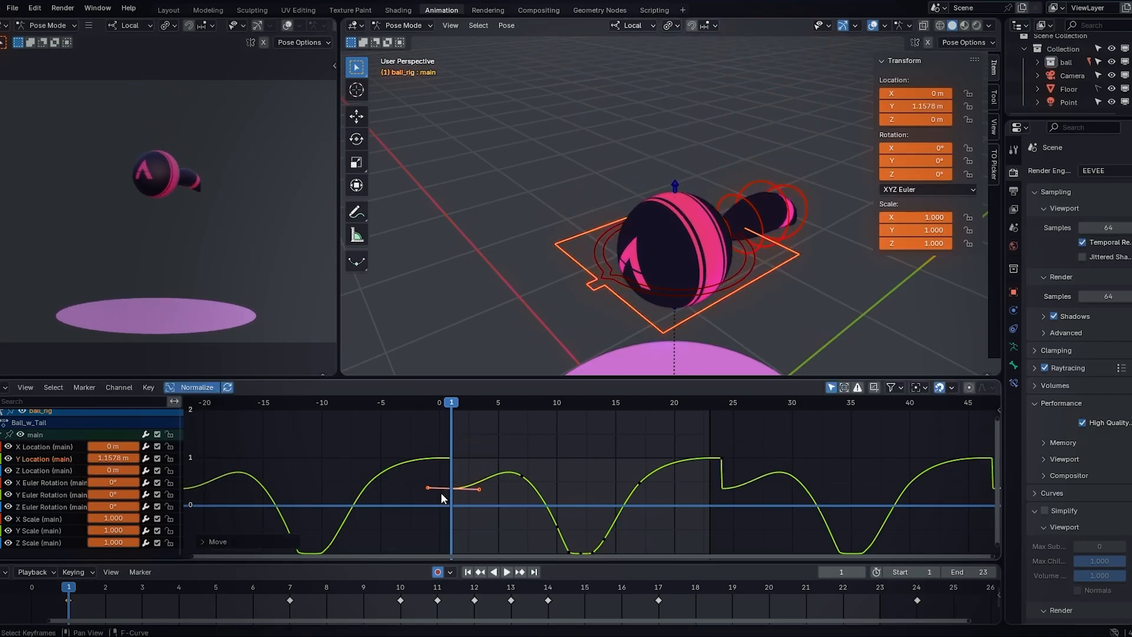
{"action": "key", "text": "ctrl+z"}
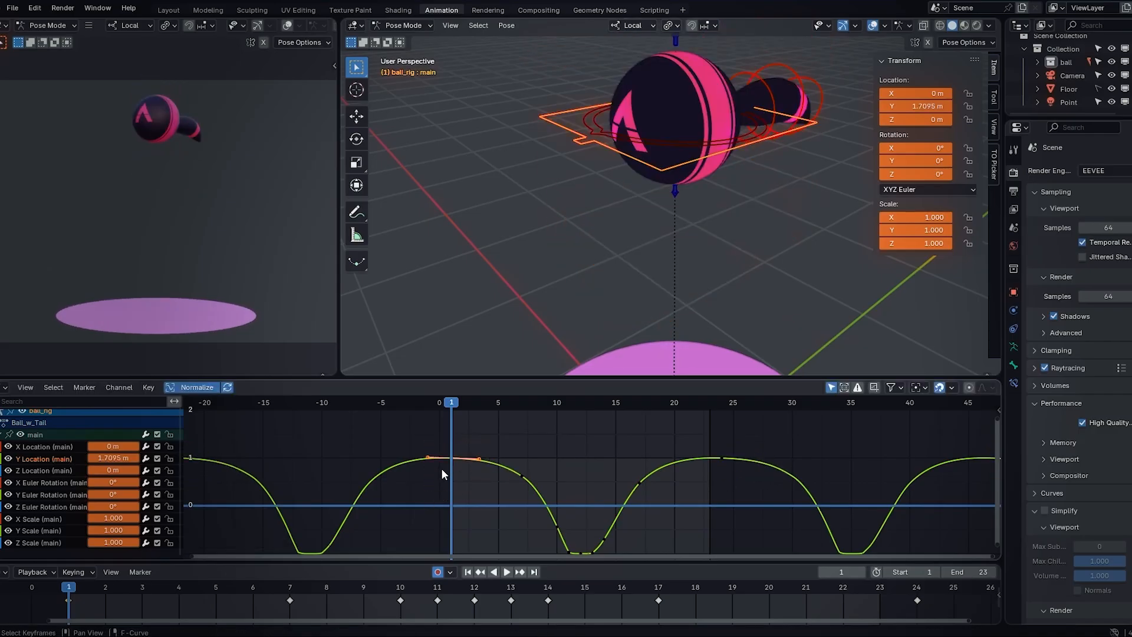
{"action": "key", "text": "g"}
{"action": "key", "text": "x"}
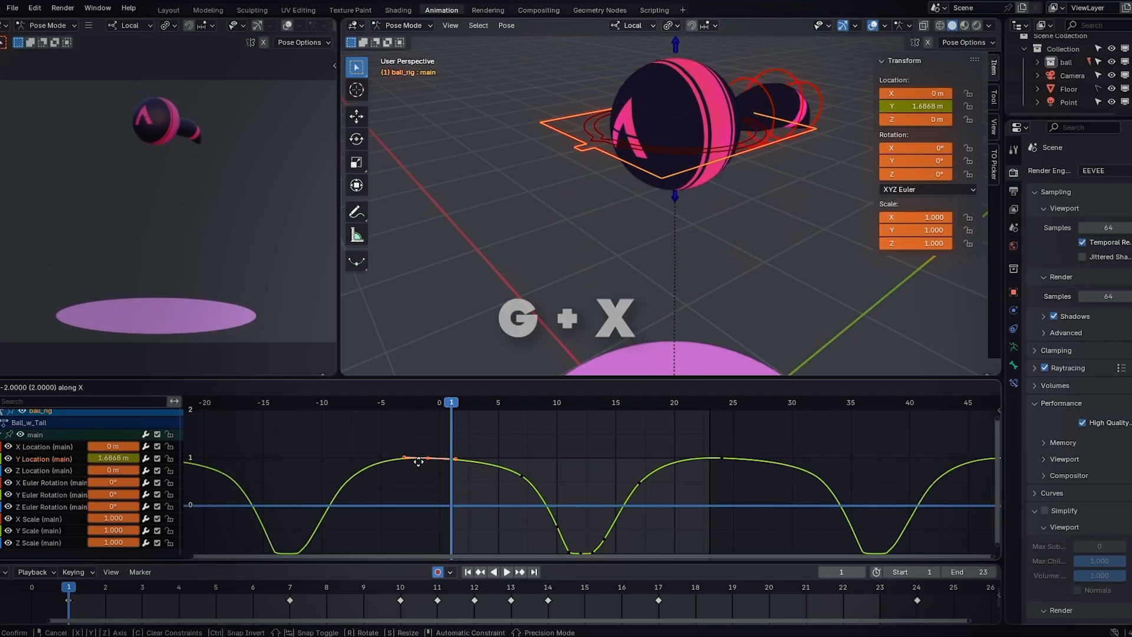
{"action": "right_click", "coordinate": [433, 459]}
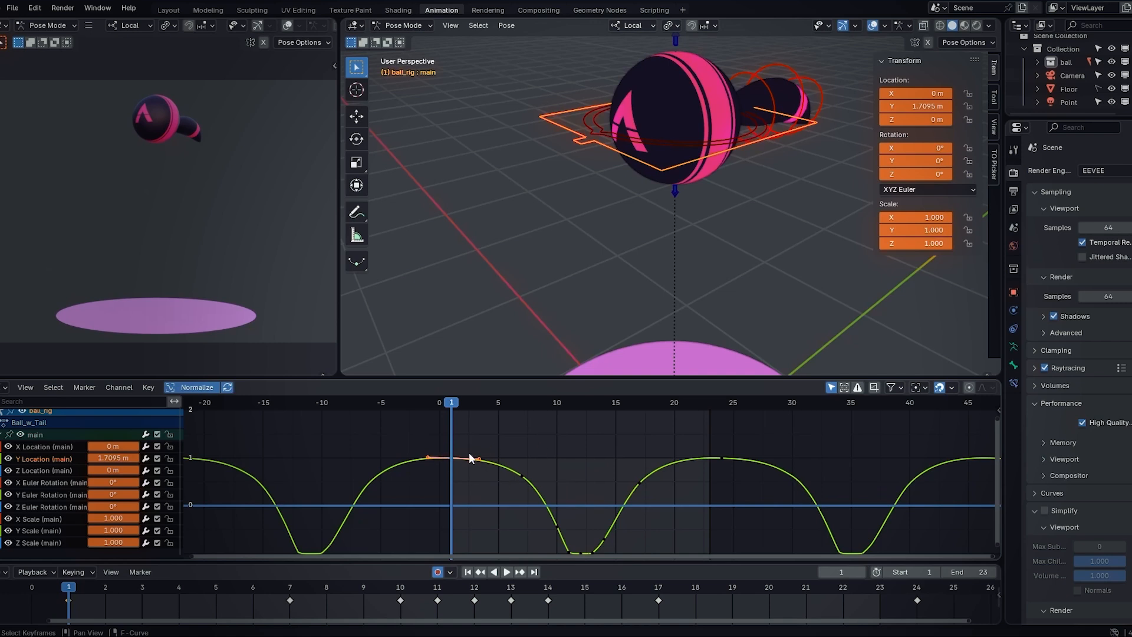
Shift the peak keyframe one frame later along X, to frame 2
{"action": "key", "text": "g"}
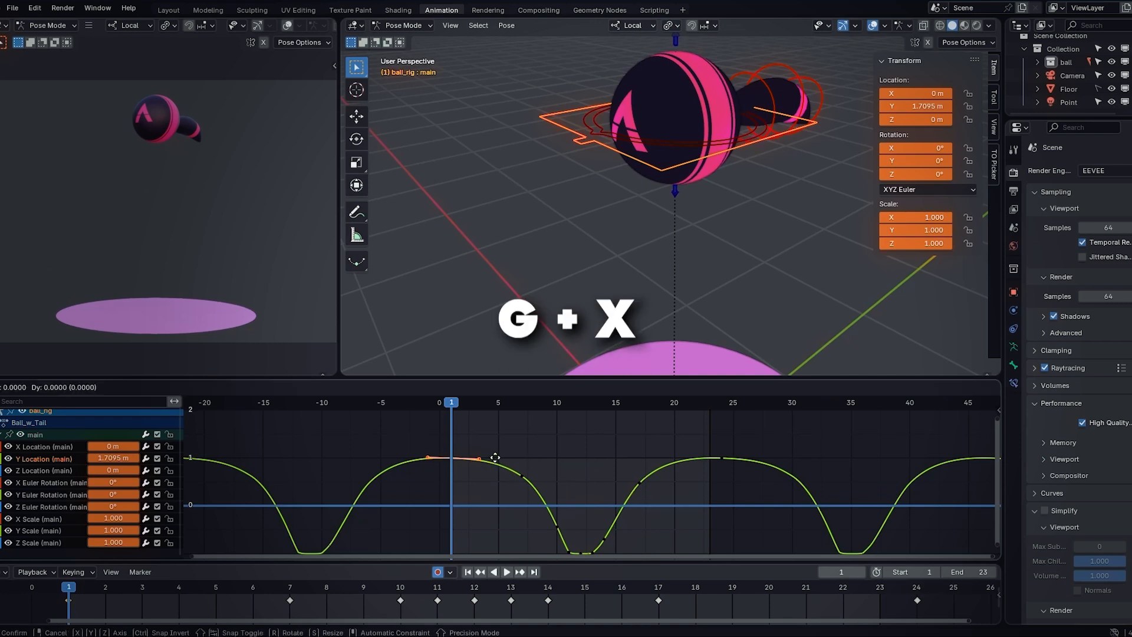
{"action": "key", "text": "x"}
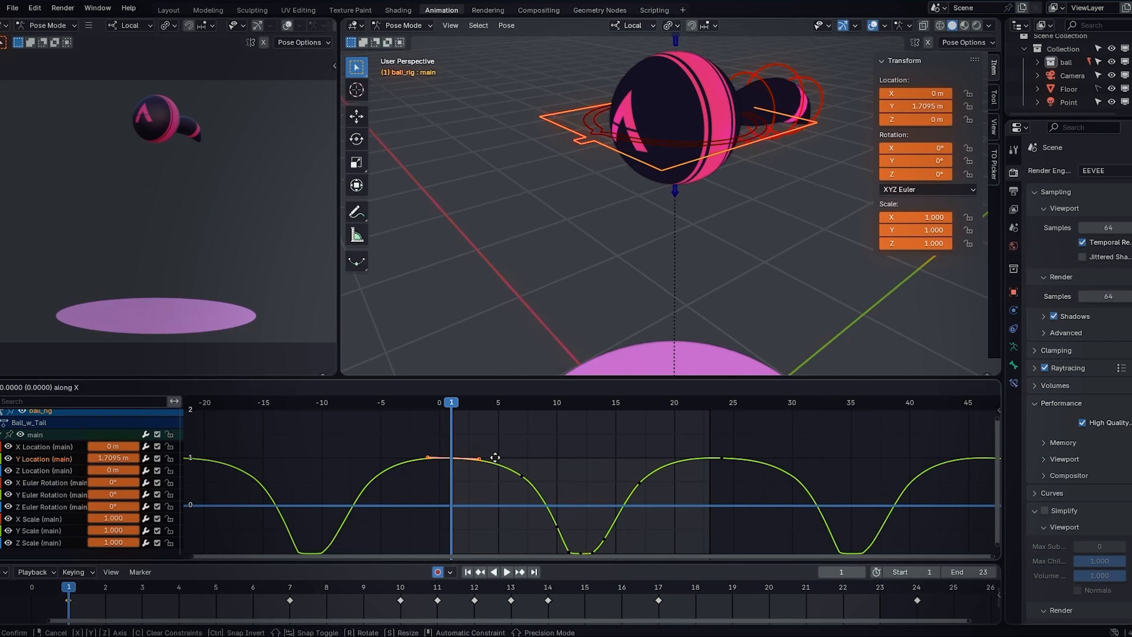
{"action": "type", "text": "1"}
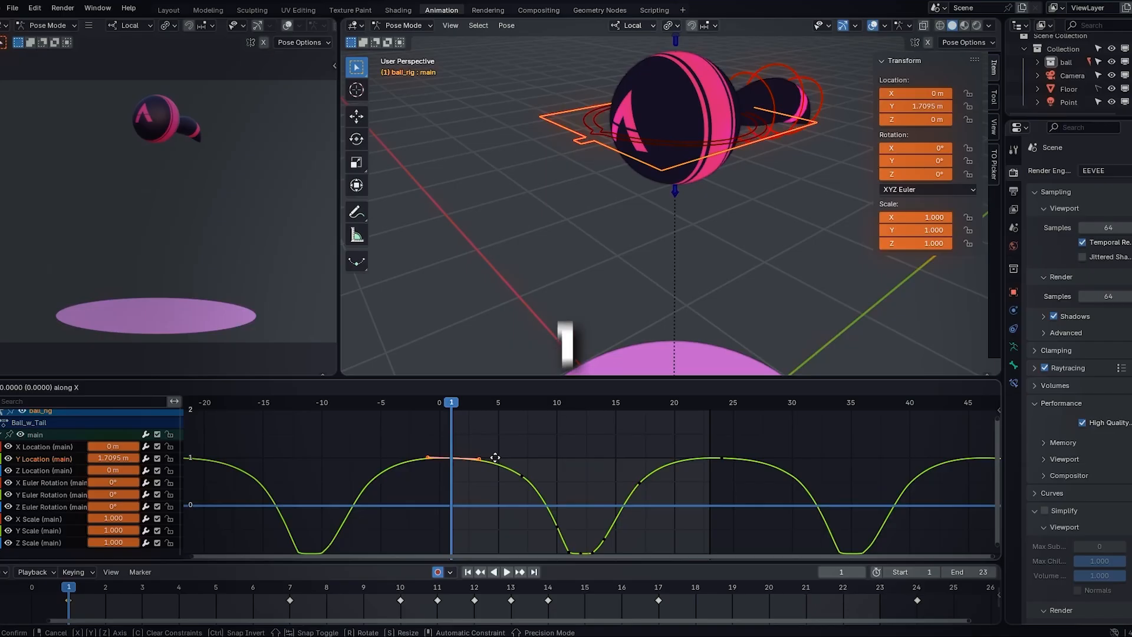
{"action": "left_click", "coordinate": [494, 457]}
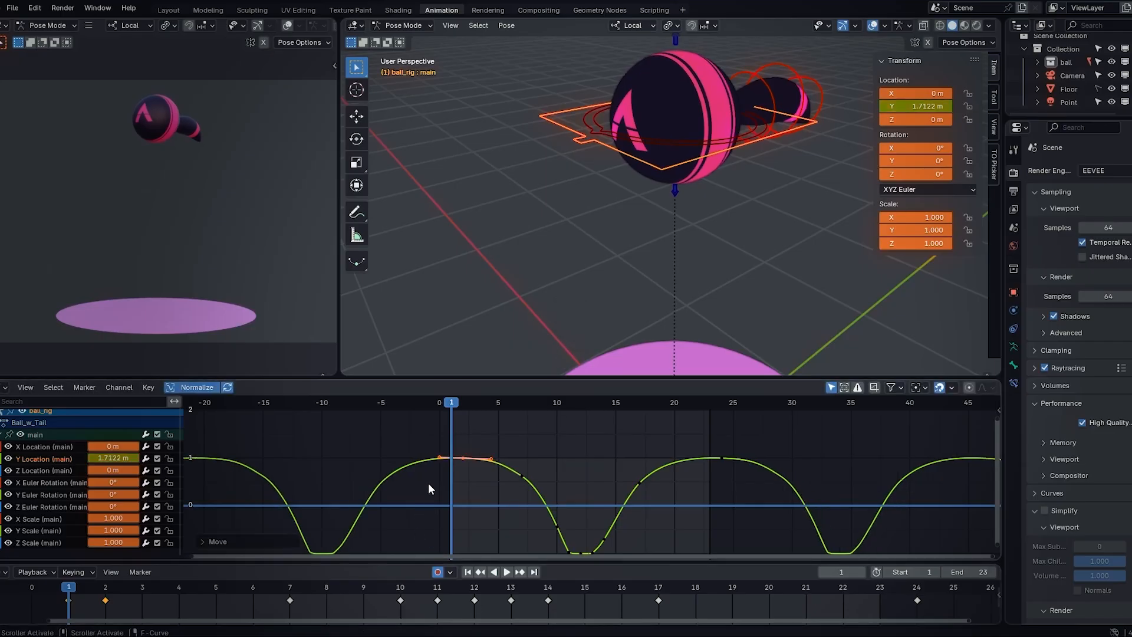
{"action": "left_click_drag", "start_coordinate": [481, 462], "coordinate": [480, 466]}
{"action": "left_click_drag", "start_coordinate": [380, 427], "coordinate": [800, 566]}
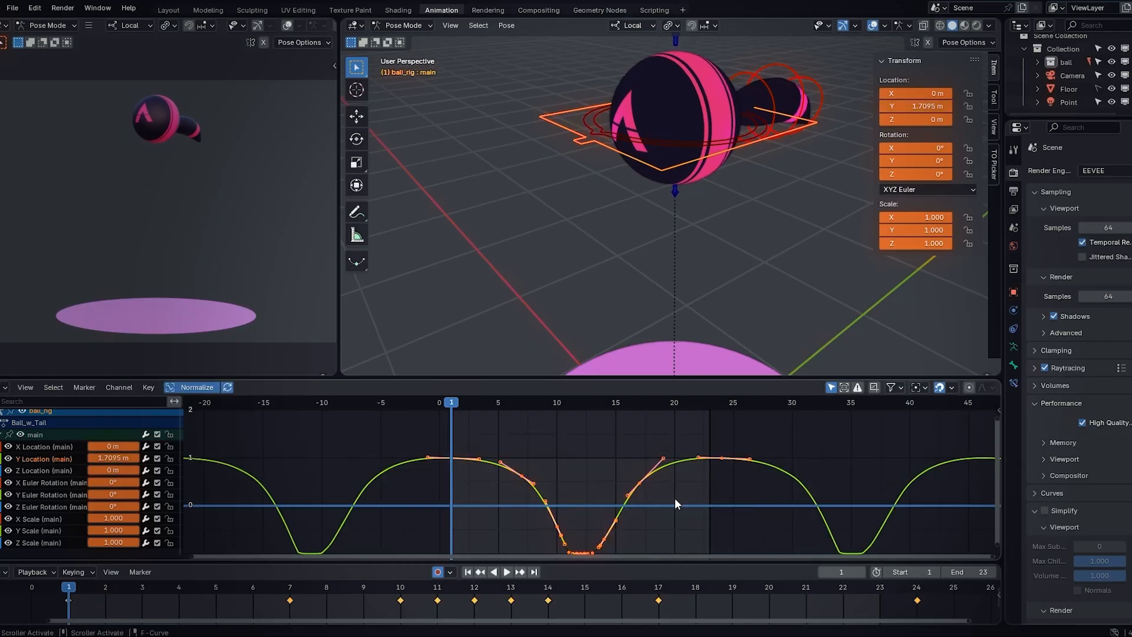
{"action": "key", "text": "g"}
{"action": "key", "text": "x"}
{"action": "key", "text": "1"}
{"action": "key", "text": "Return"}
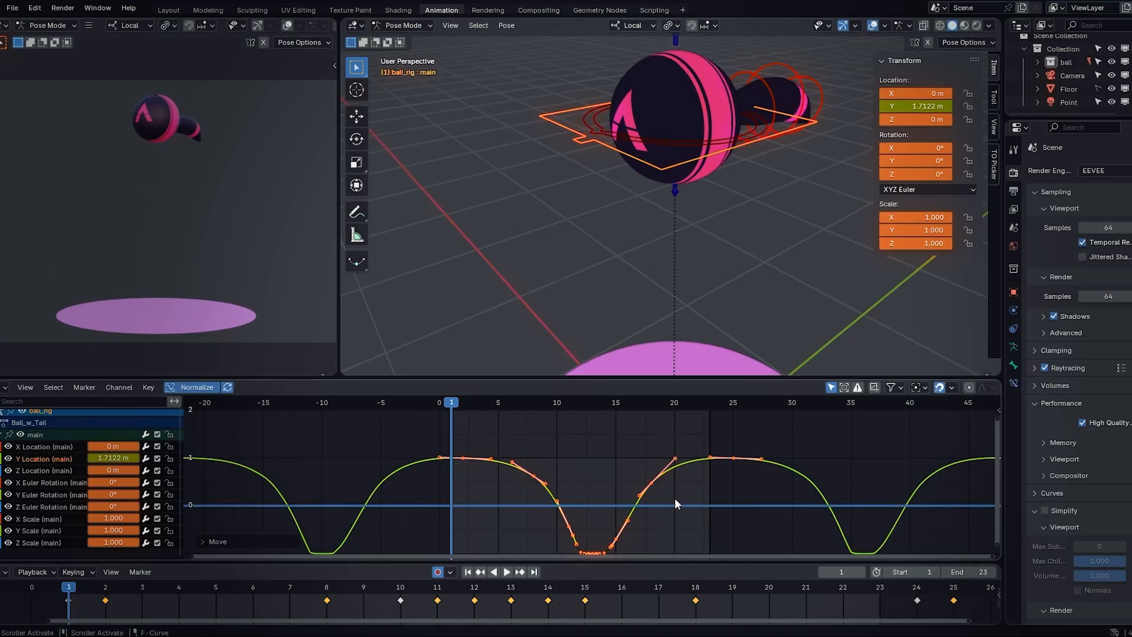
{"action": "middle_click_drag", "start_coordinate": [676, 501], "coordinate": [690, 496]}
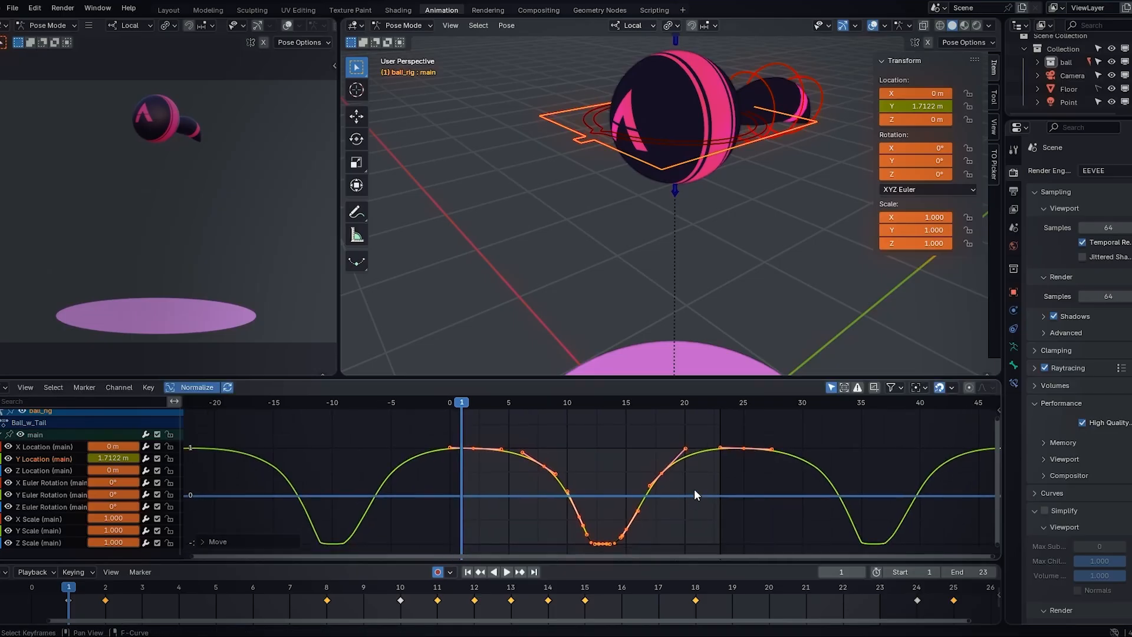
{"action": "key", "text": "ctrl+z"}
{"action": "key", "text": "ctrl+z"}
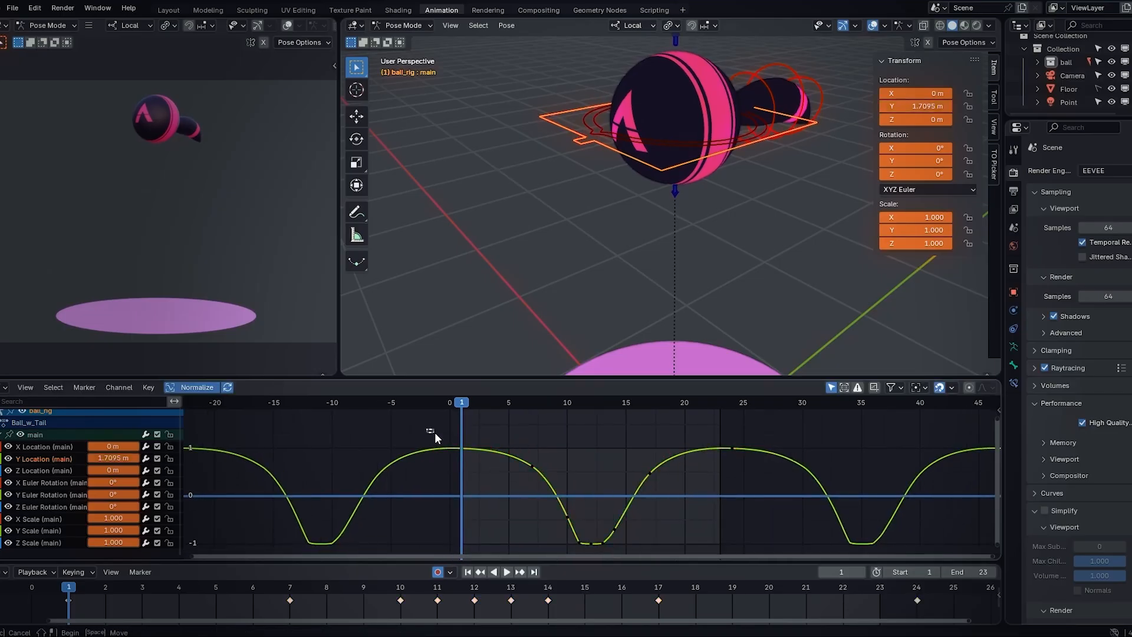
{"action": "key", "text": "g"}
{"action": "key", "text": "y"}
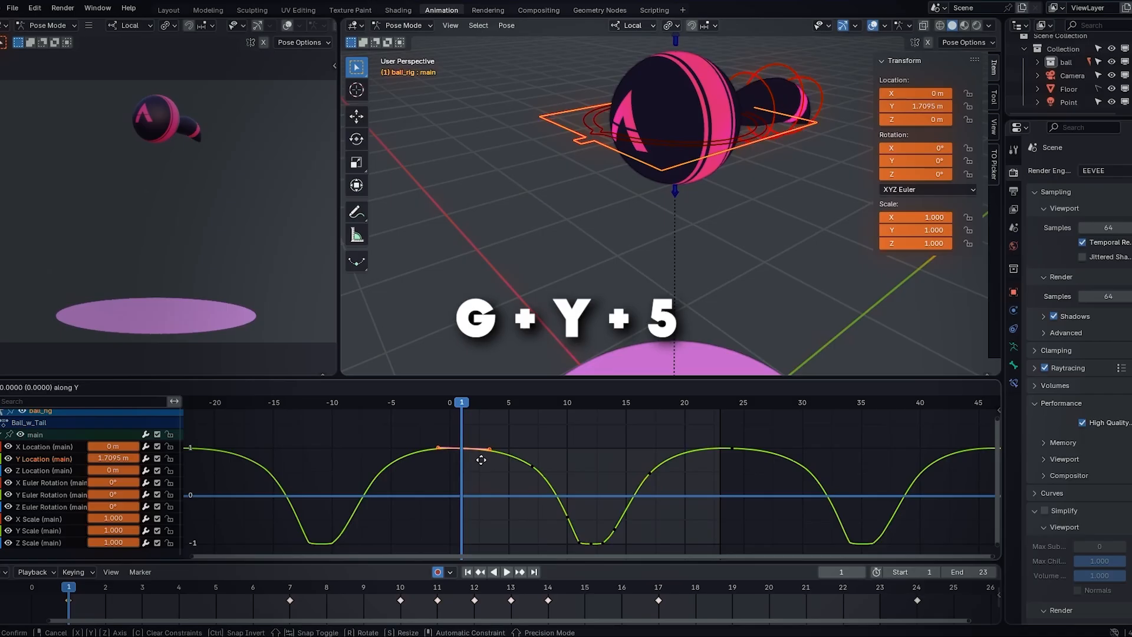
{"action": "key", "text": "5"}
{"action": "key", "text": "Return"}
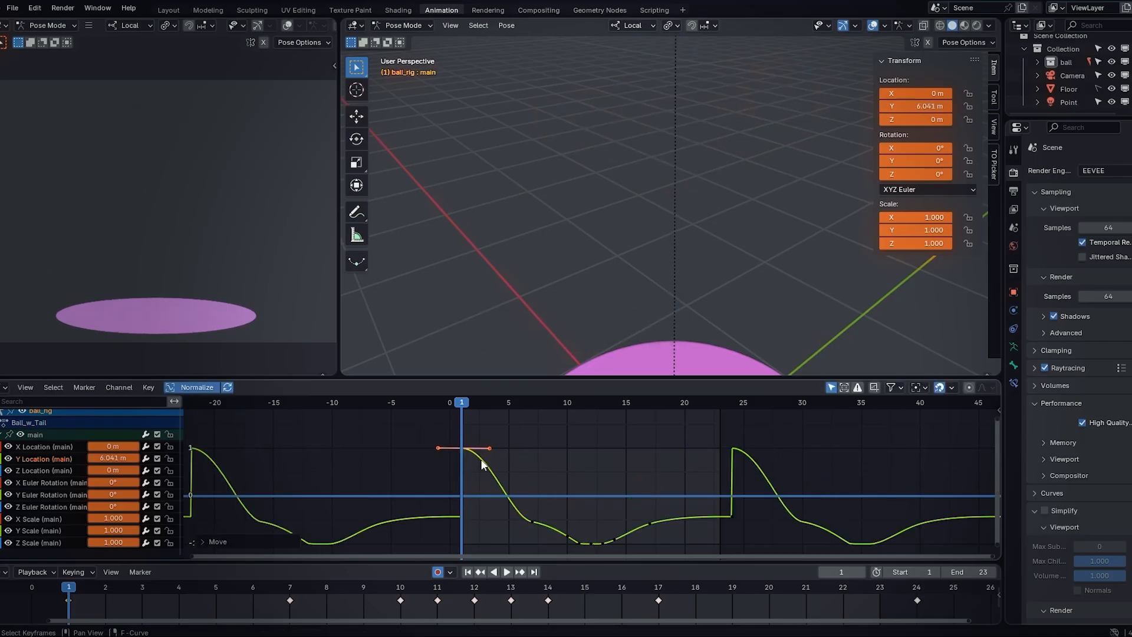
{"action": "left_click_drag", "start_coordinate": [421, 427], "coordinate": [491, 471]}
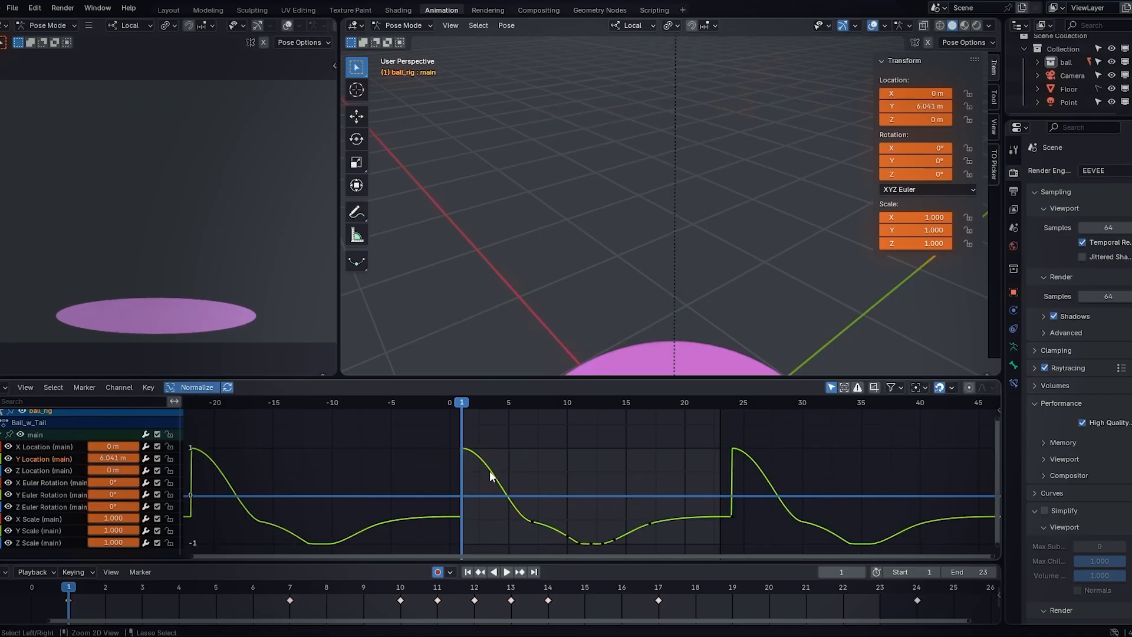
{"action": "key", "text": "ctrl+z"}
{"action": "key", "text": "g"}
{"action": "key", "text": "y"}
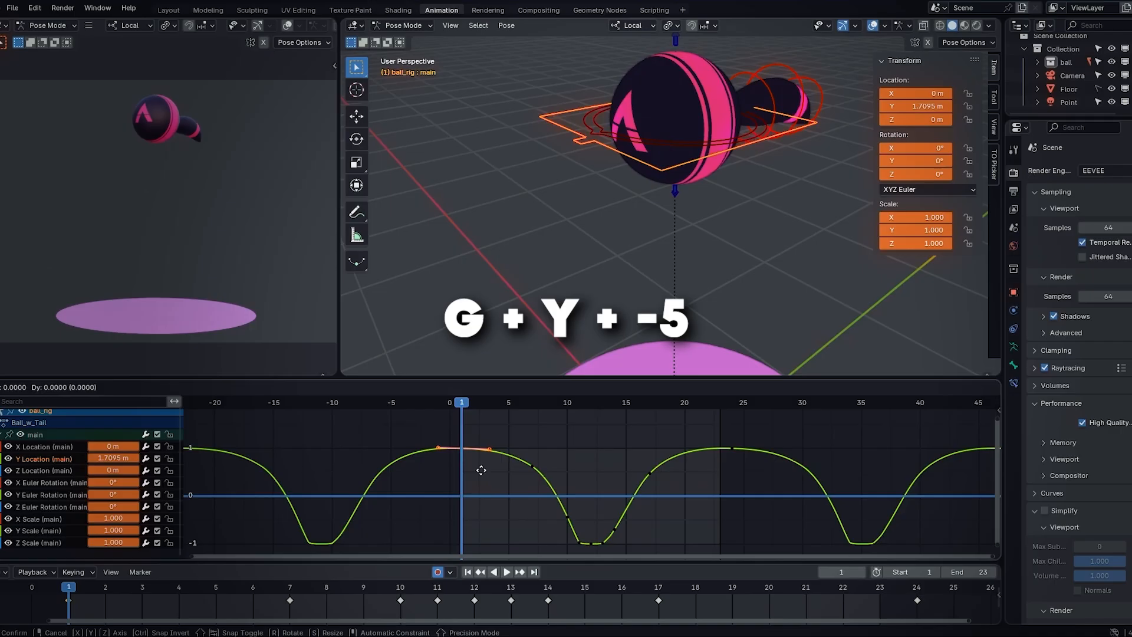
{"action": "key", "text": "minus"}
{"action": "key", "text": "5"}
{"action": "key", "text": "Return"}
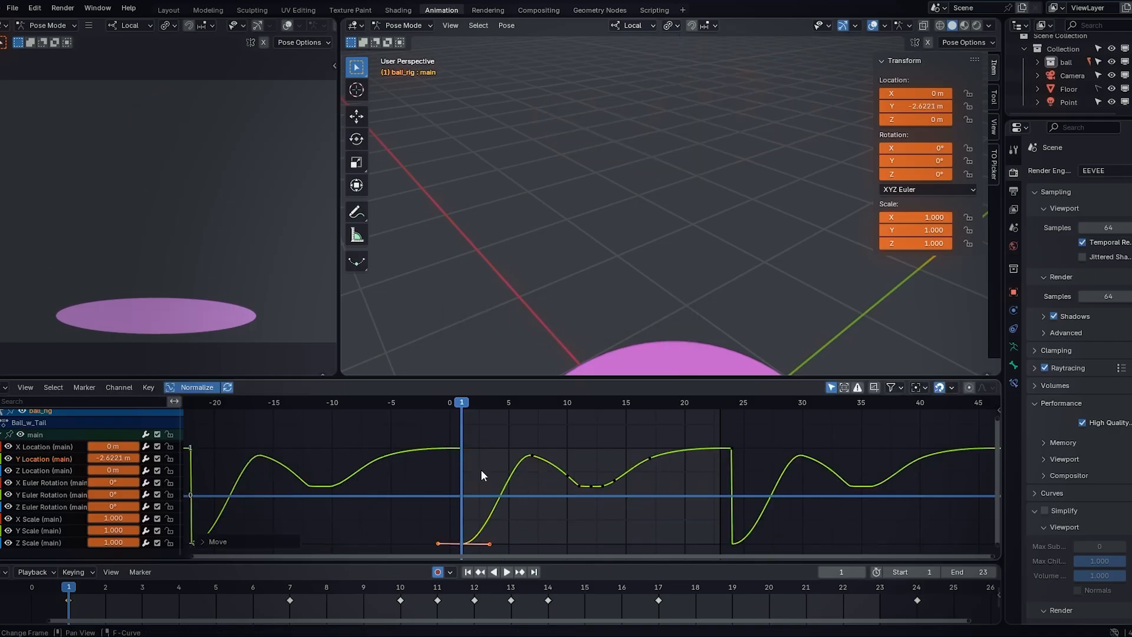
{"action": "key", "text": "ctrl+z"}
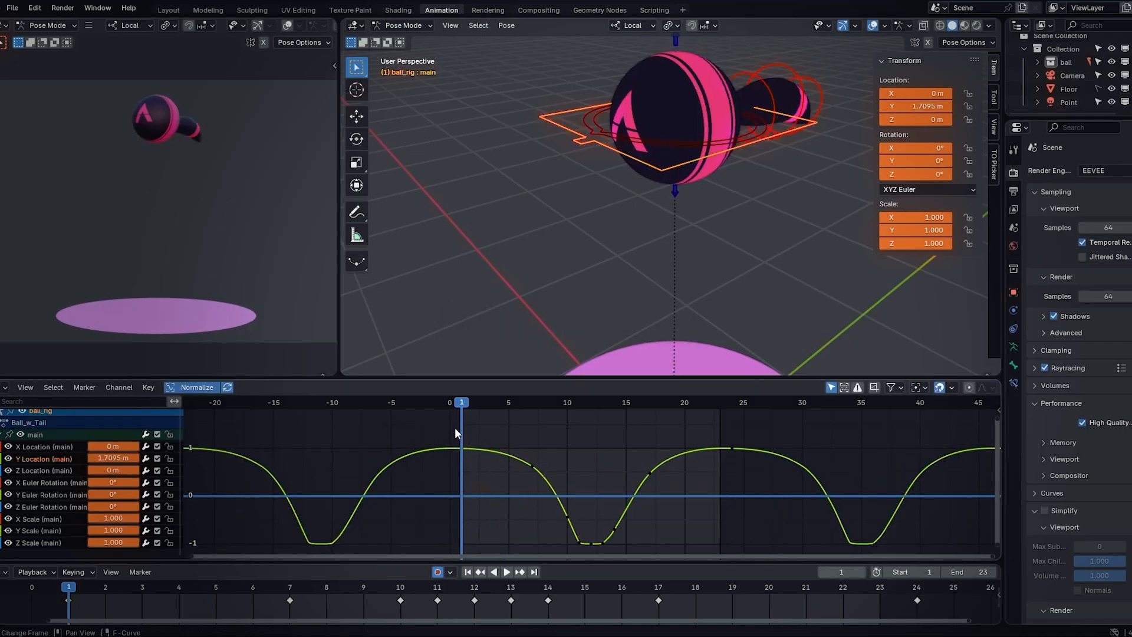
{"action": "left_click_drag", "start_coordinate": [412, 425], "coordinate": [783, 553]}
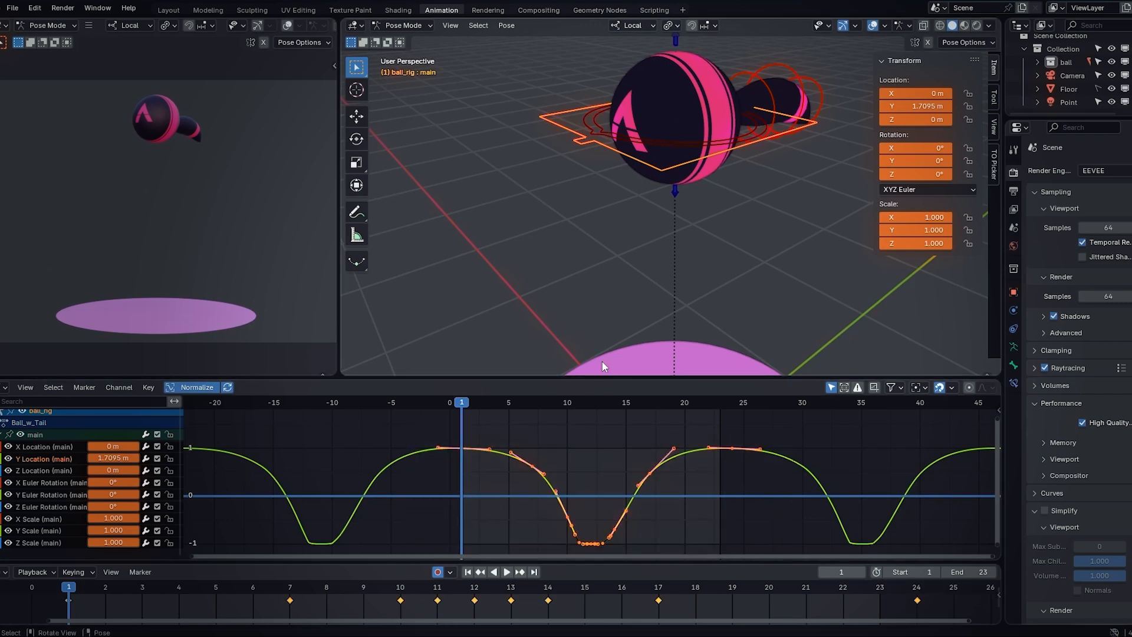
{"action": "key", "text": "s"}
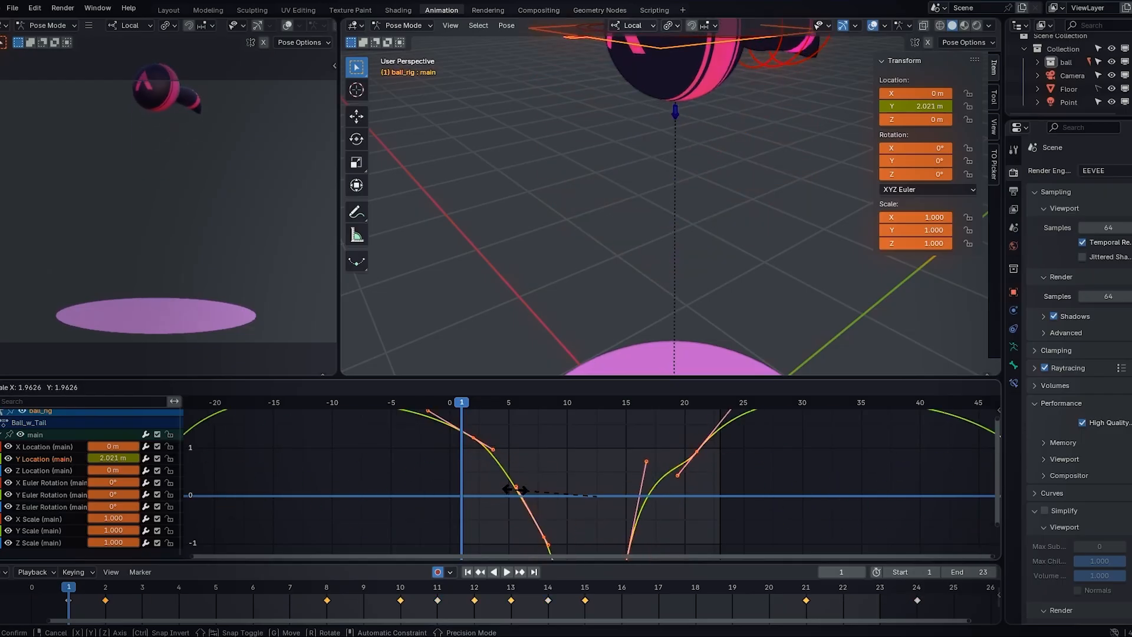
{"action": "left_click", "coordinate": [585, 474]}
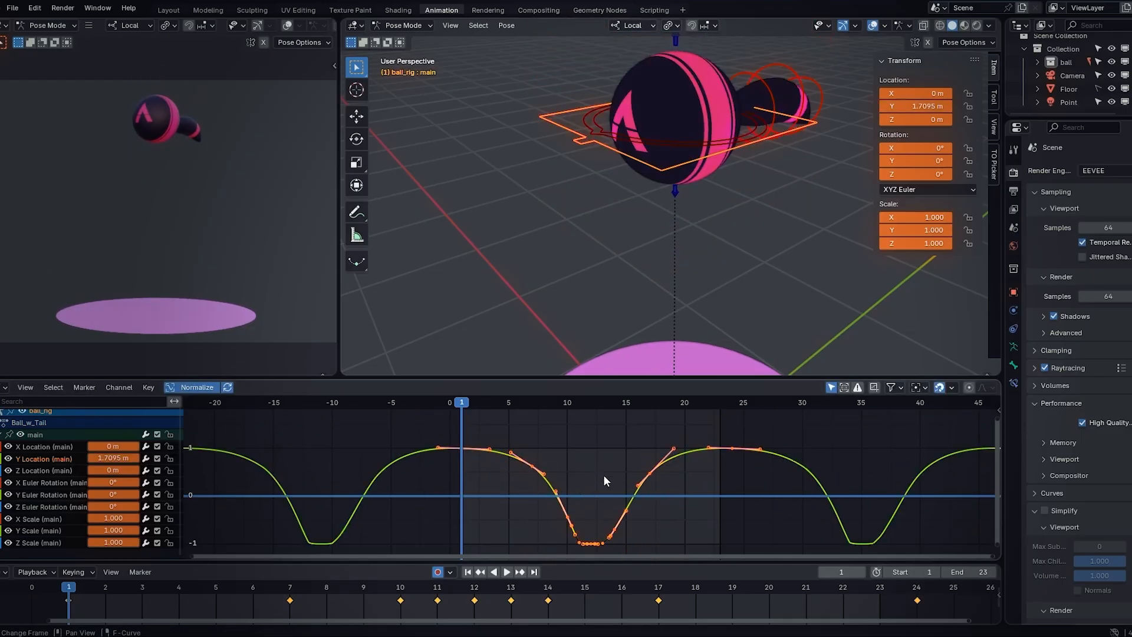
{"action": "key", "text": "s"}
{"action": "key", "text": "x"}
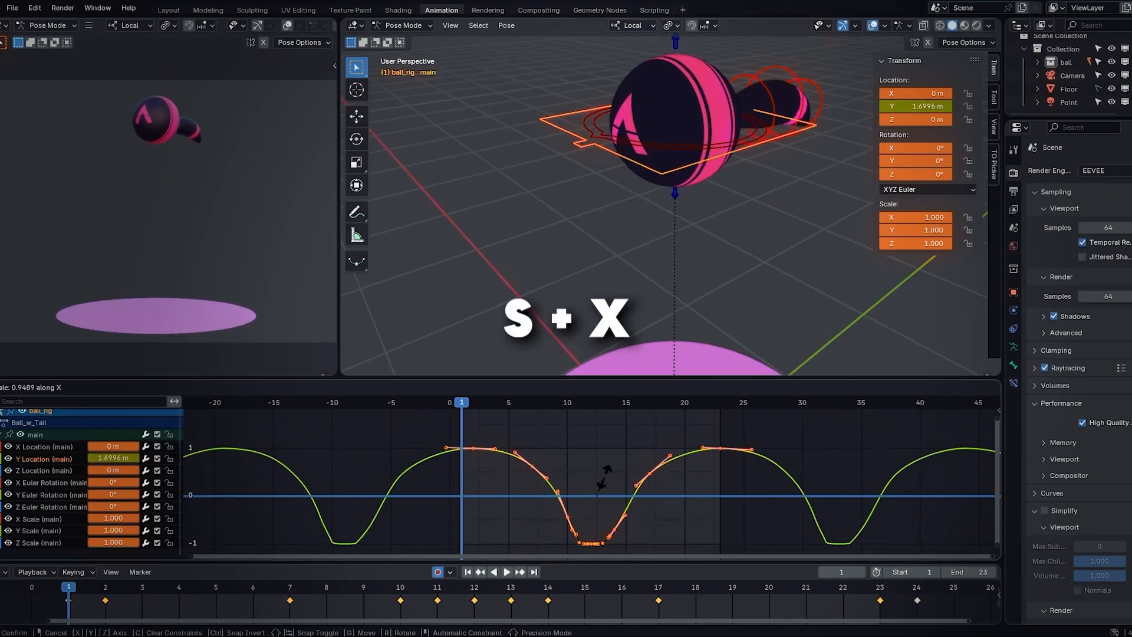
{"action": "key", "text": "x"}
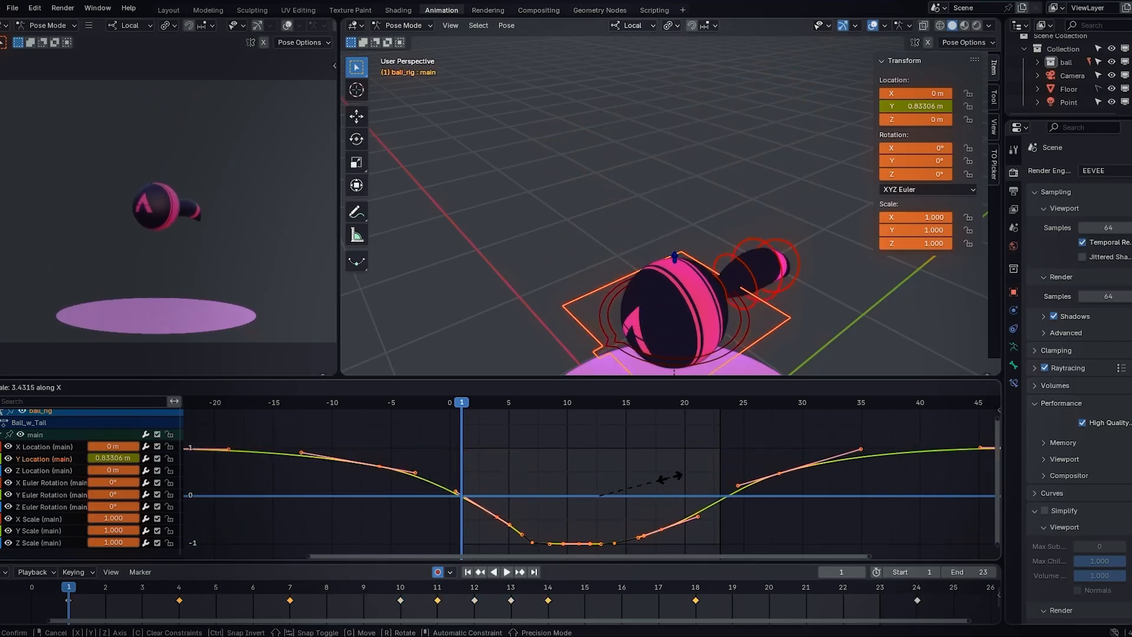
{"action": "key", "text": "x"}
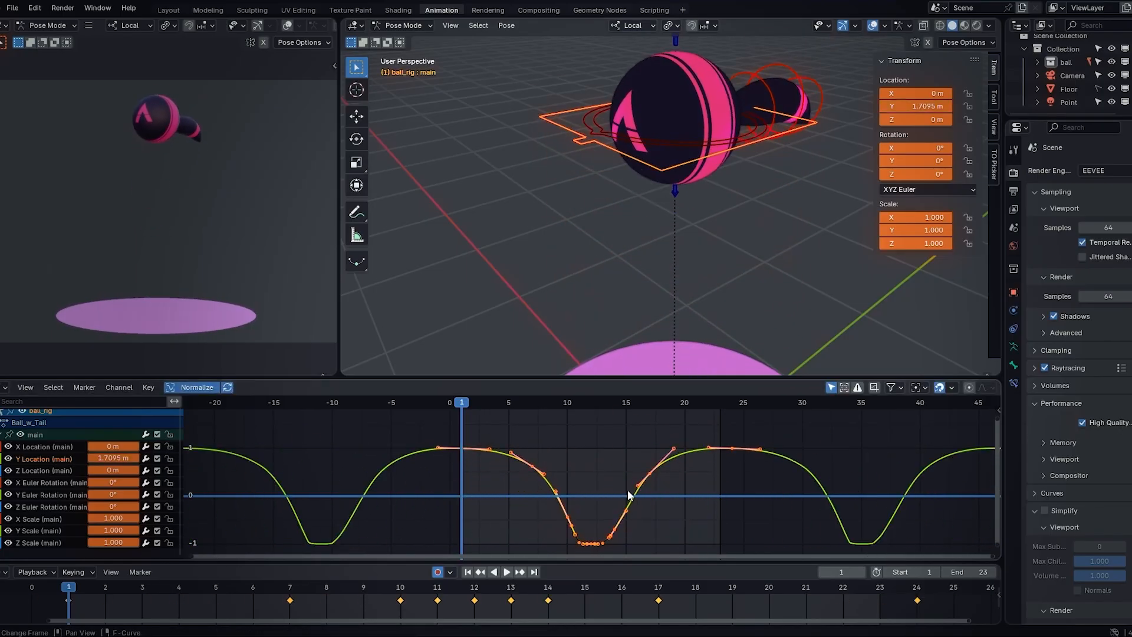
{"action": "key", "text": "y"}
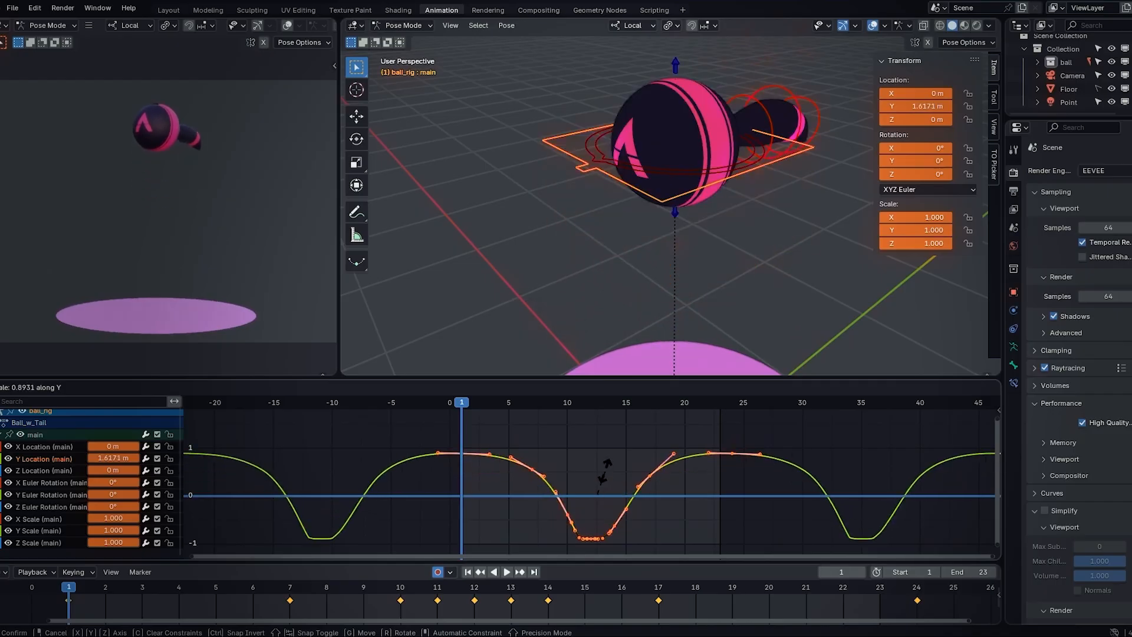
{"action": "left_click", "coordinate": [576, 467]}
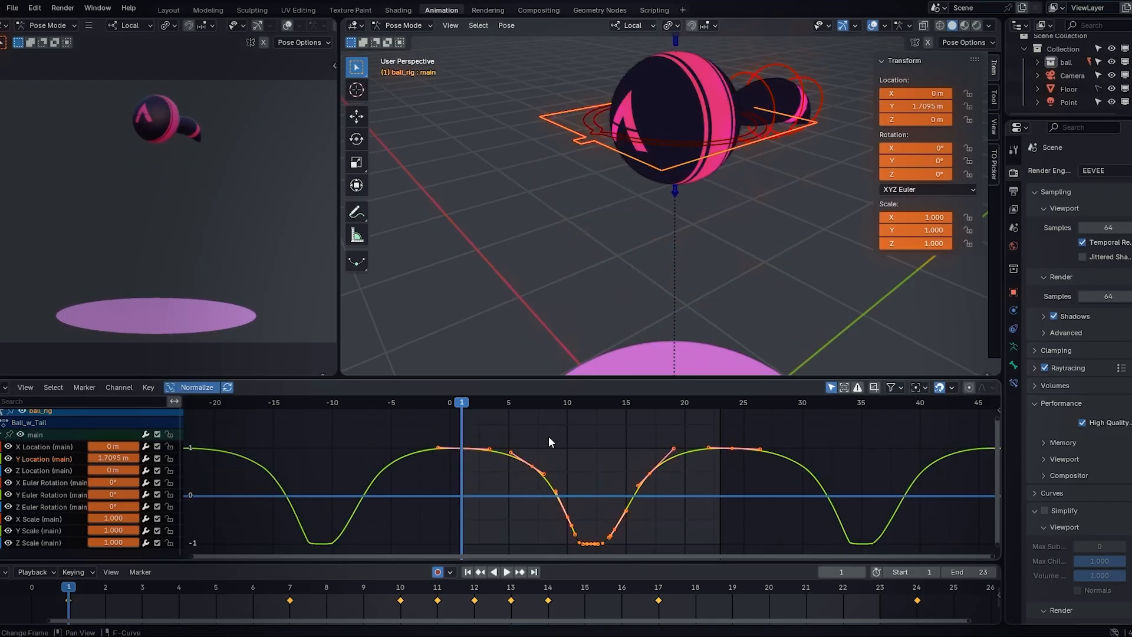
{"action": "left_click_drag", "start_coordinate": [390, 415], "coordinate": [784, 529]}
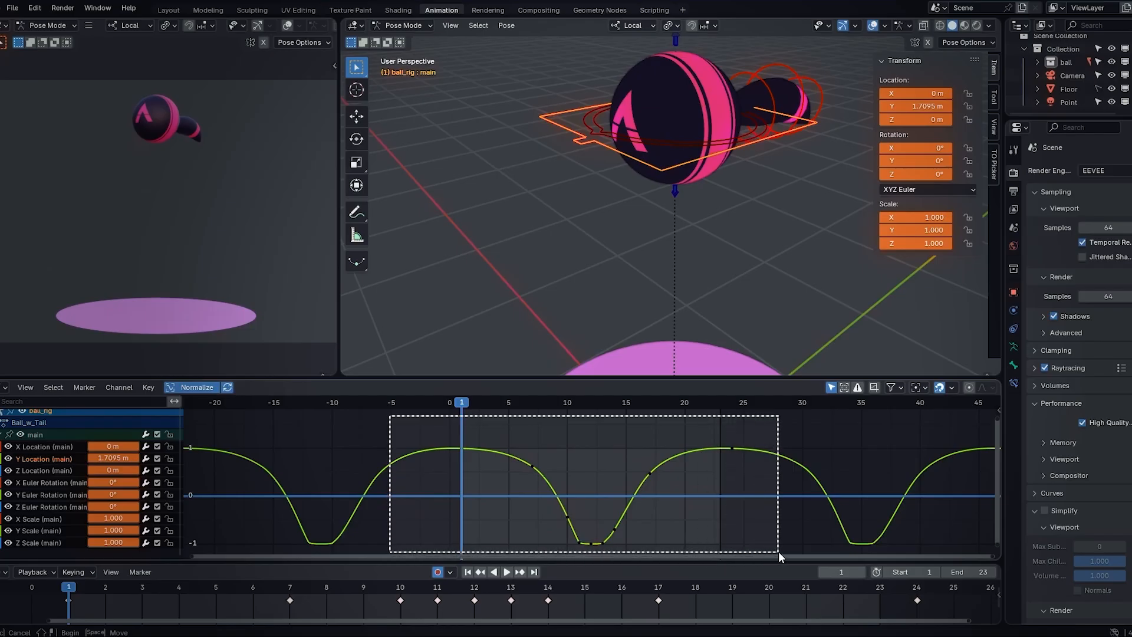
{"action": "left_click_drag", "start_coordinate": [783, 529], "coordinate": [780, 551]}
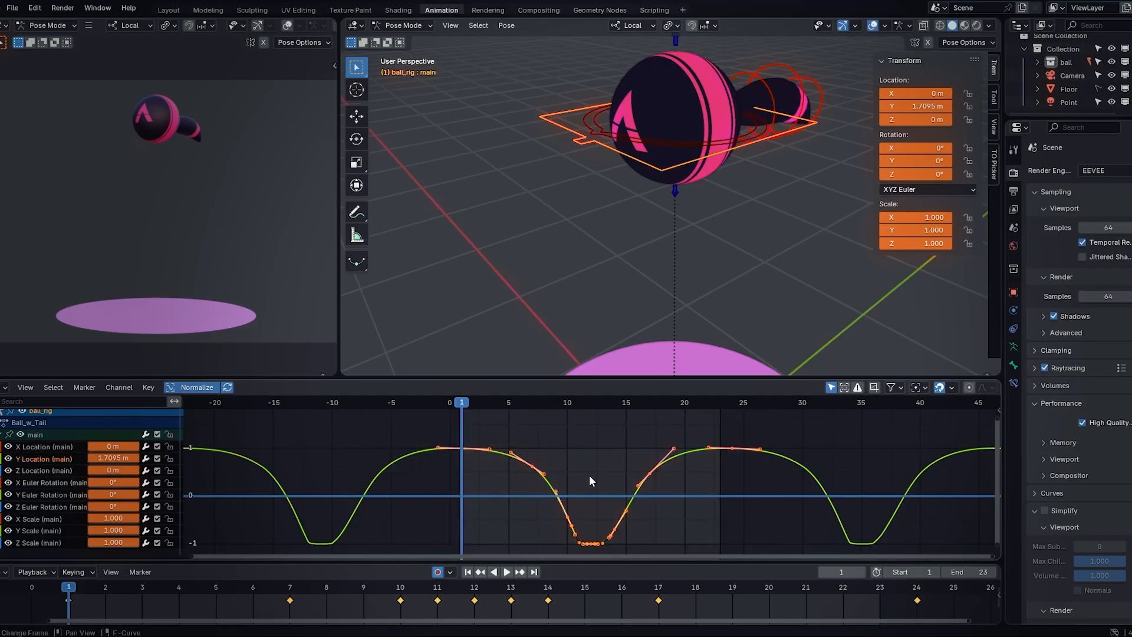
{"action": "key", "text": "s"}
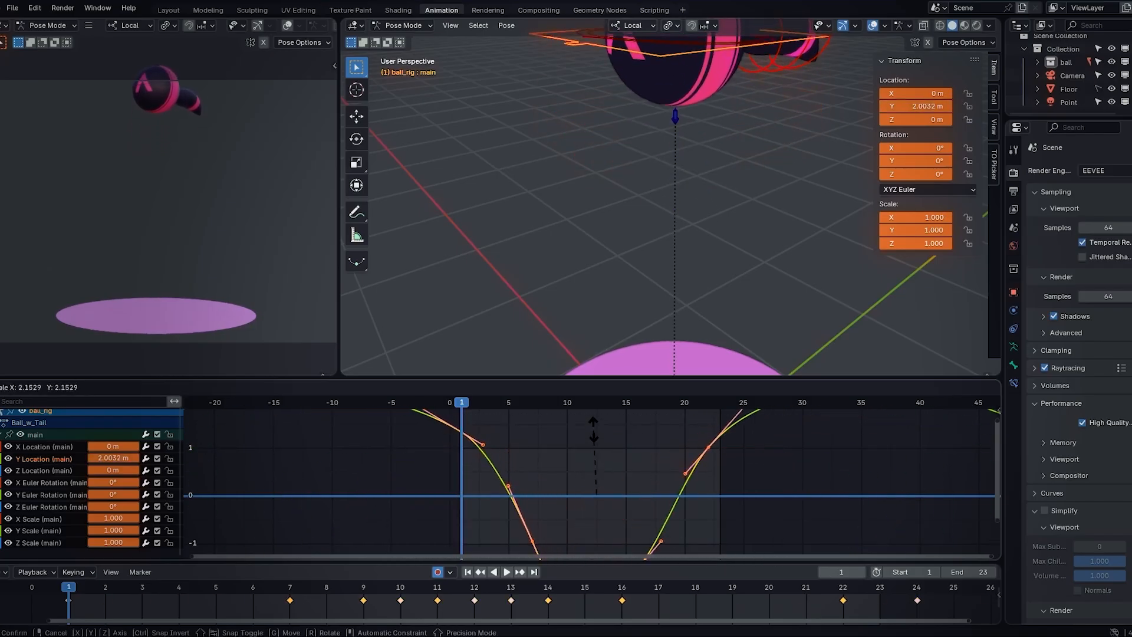
{"action": "key", "text": "Escape"}
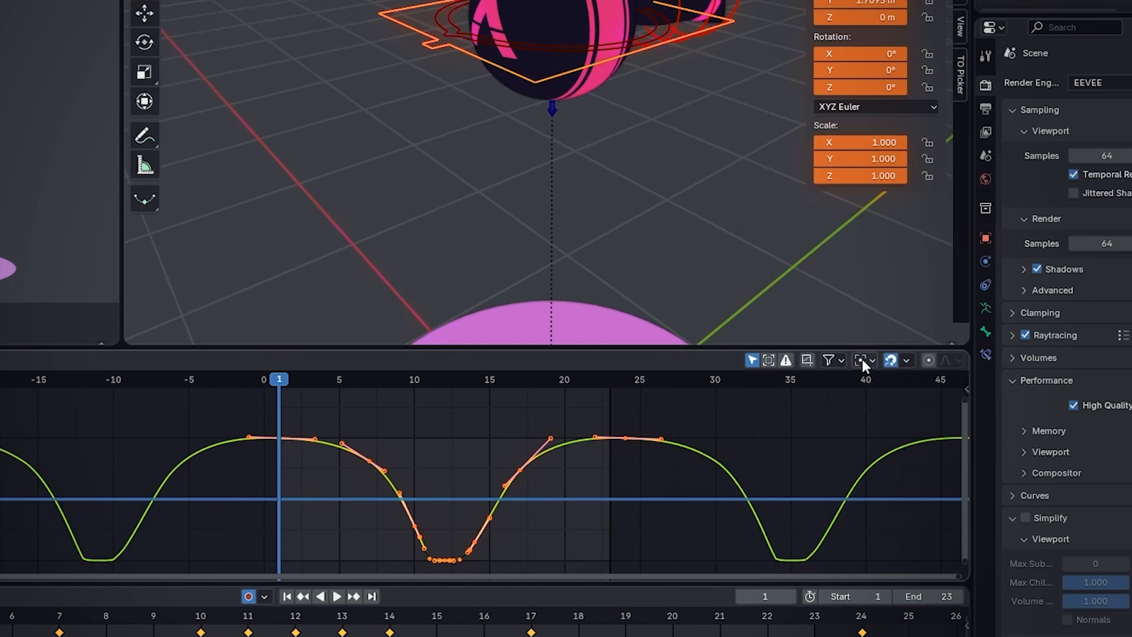
Set the Graph Editor pivot point to 2D Cursor
{"action": "left_click", "coordinate": [862, 359]}
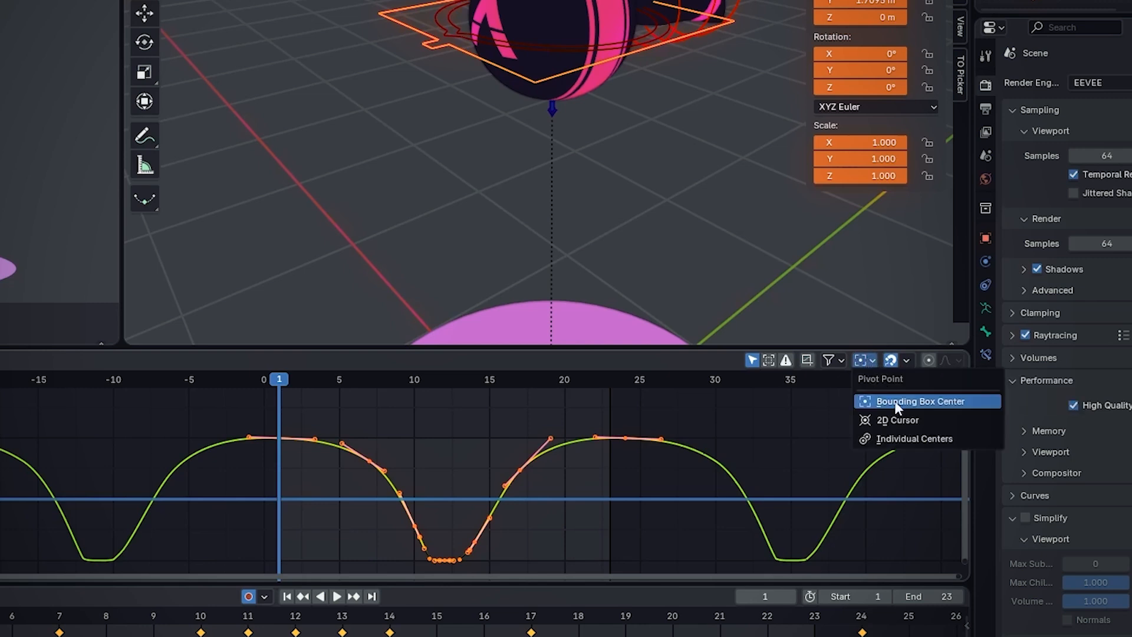
{"action": "left_click", "coordinate": [898, 418]}
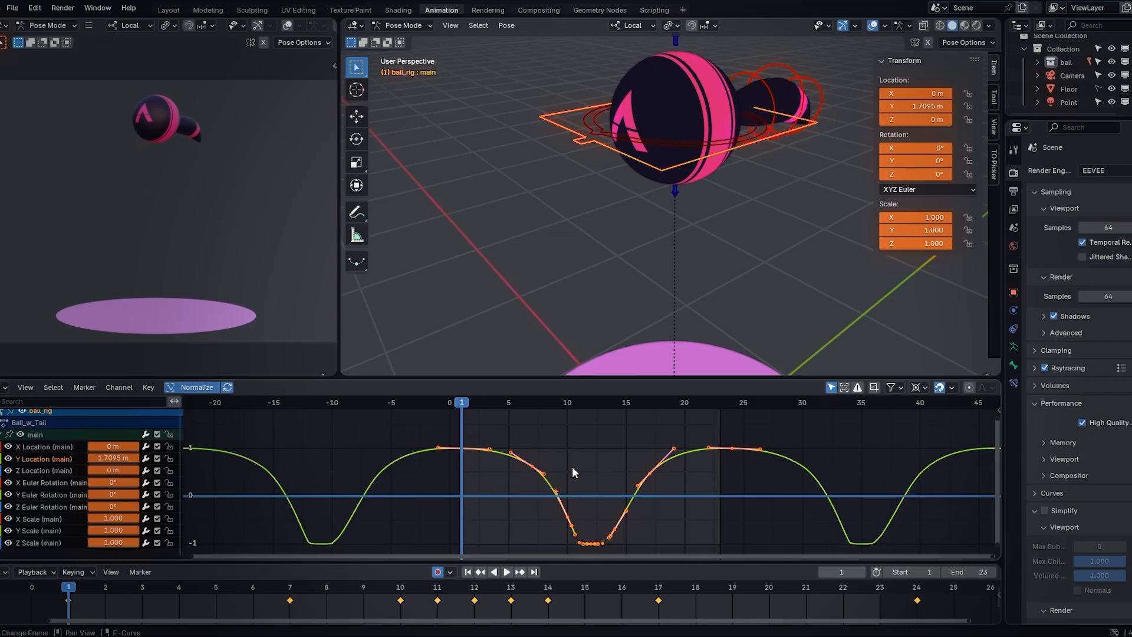
Place the 2D cursor at the curve top at value 1 and briefly play the animation
{"action": "right_click", "coordinate": [460, 449], "text": "shift"}
{"action": "key", "text": "space"}
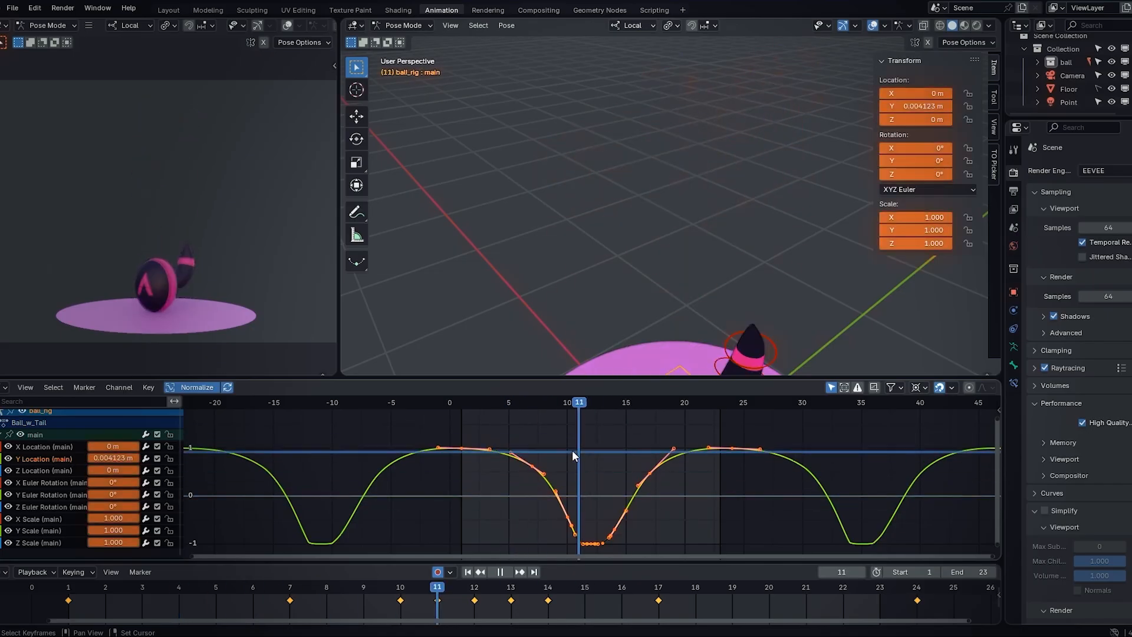
{"action": "right_click_drag", "start_coordinate": [478, 452], "coordinate": [459, 448], "text": "shift"}
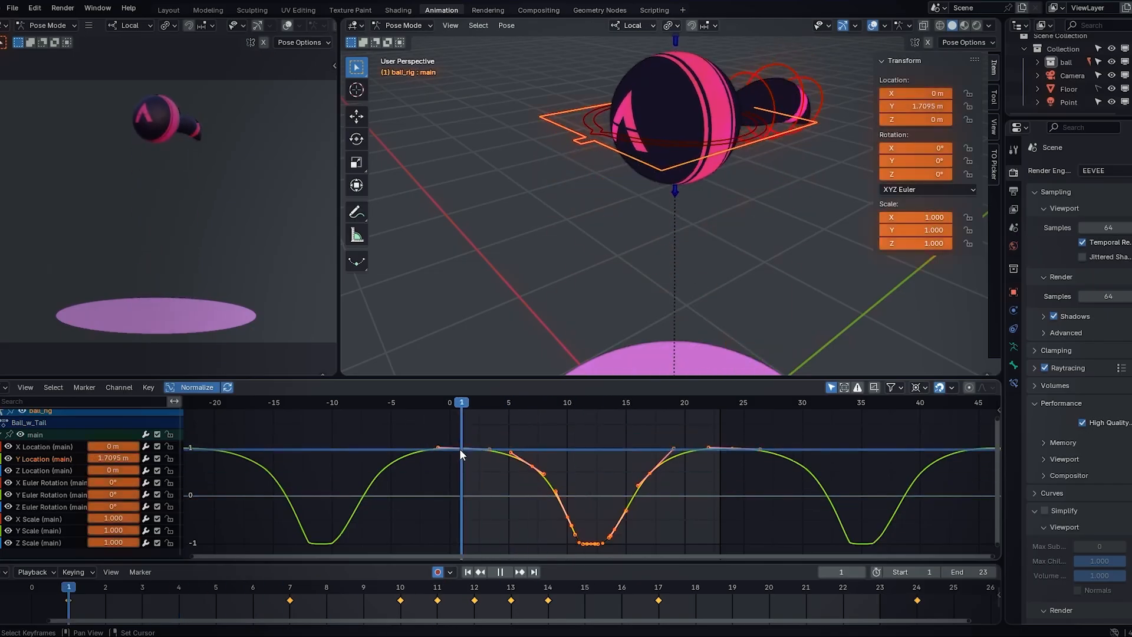
{"action": "key", "text": "space"}
Box-select the middle dip's keys and try scaling them, then X-only, cancelling both
{"action": "left_click", "coordinate": [607, 435]}
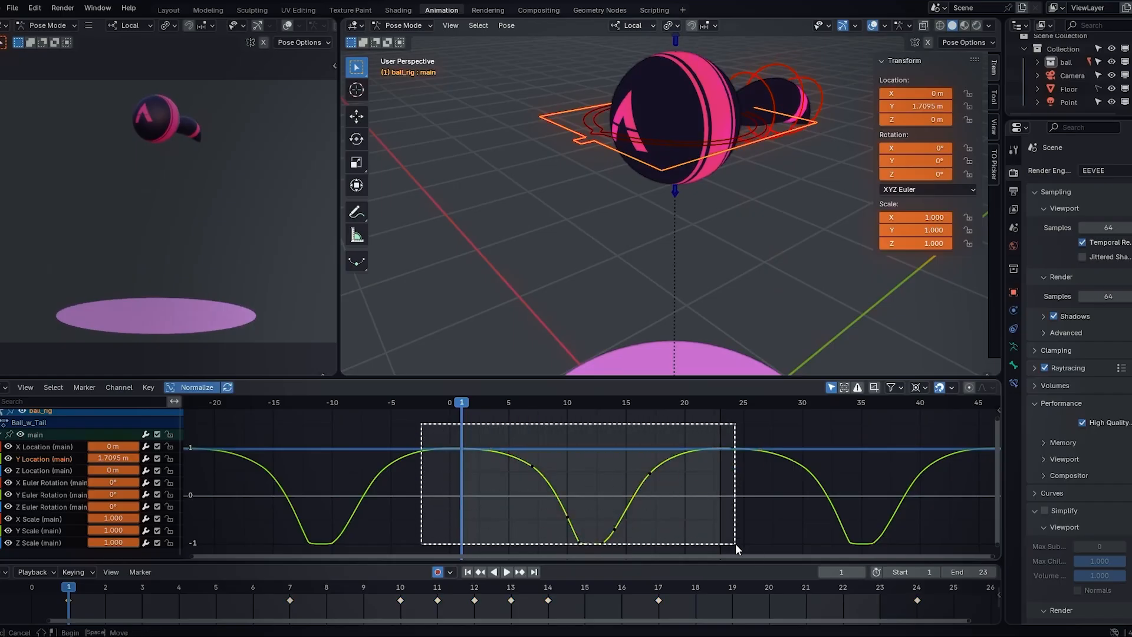
{"action": "left_click_drag", "start_coordinate": [426, 429], "coordinate": [771, 550]}
{"action": "key", "text": "s"}
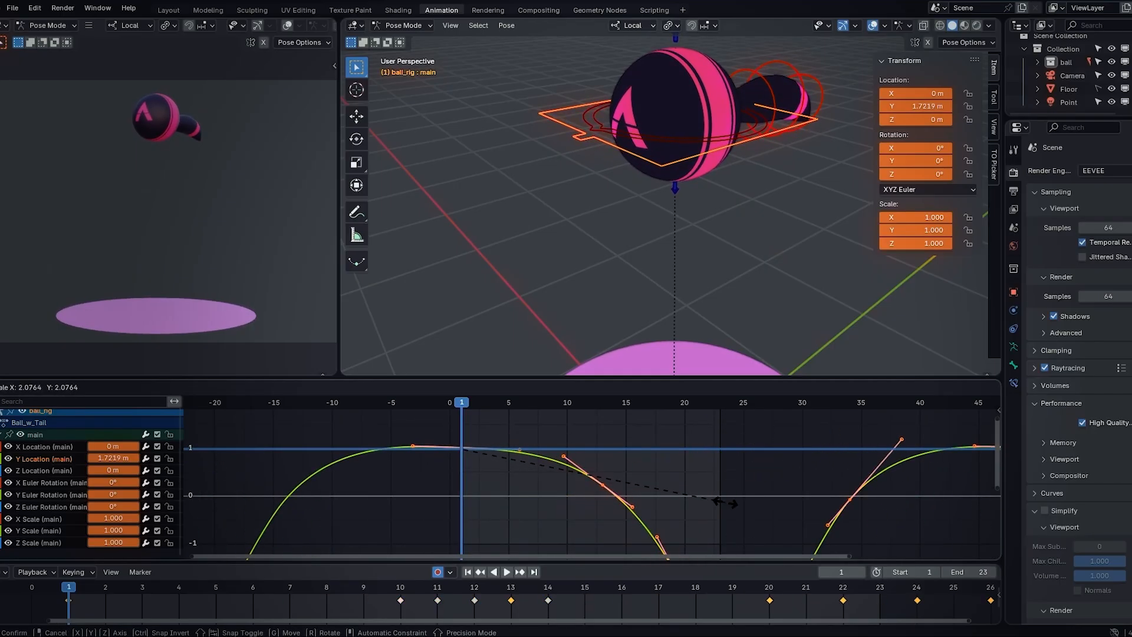
{"action": "key", "text": "Escape"}
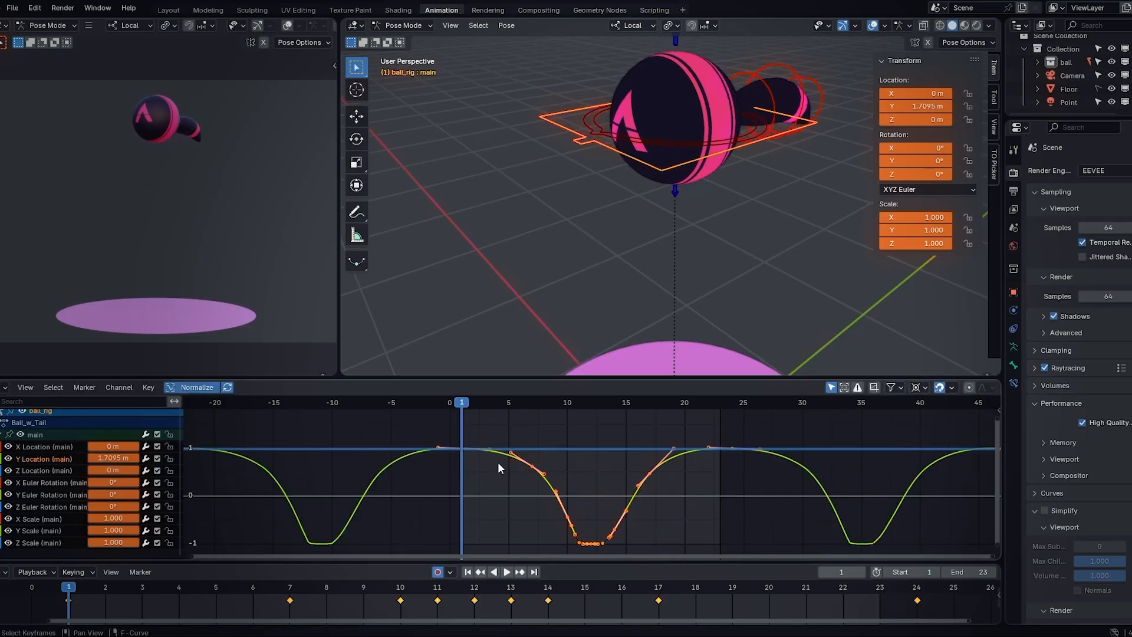
{"action": "key", "text": "s"}
{"action": "key", "text": "x"}
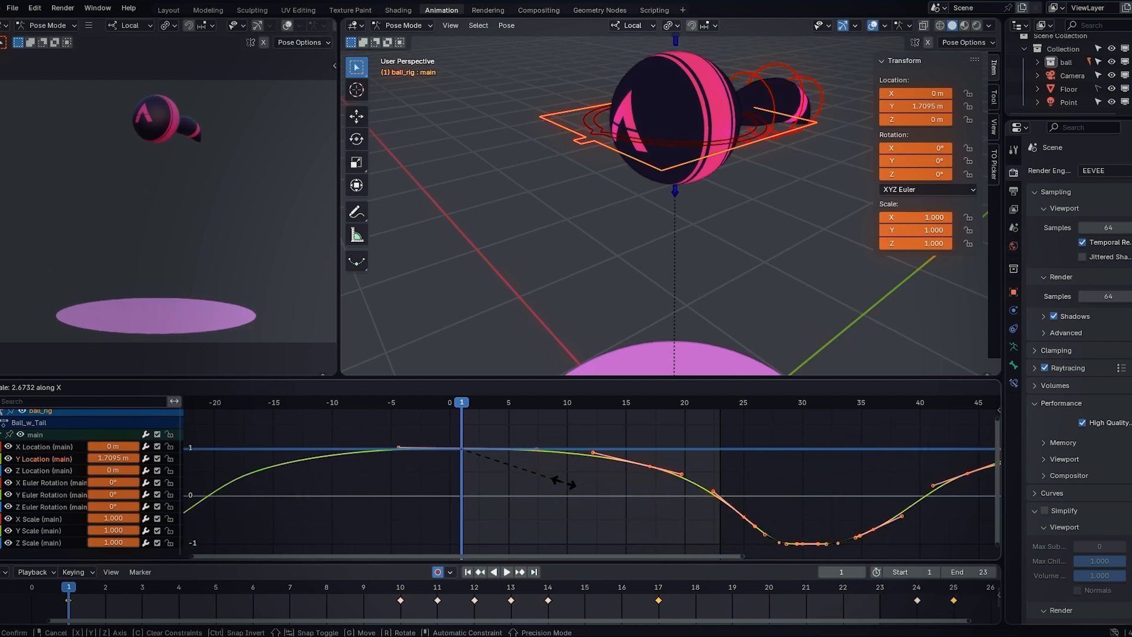
{"action": "key", "text": "Escape"}
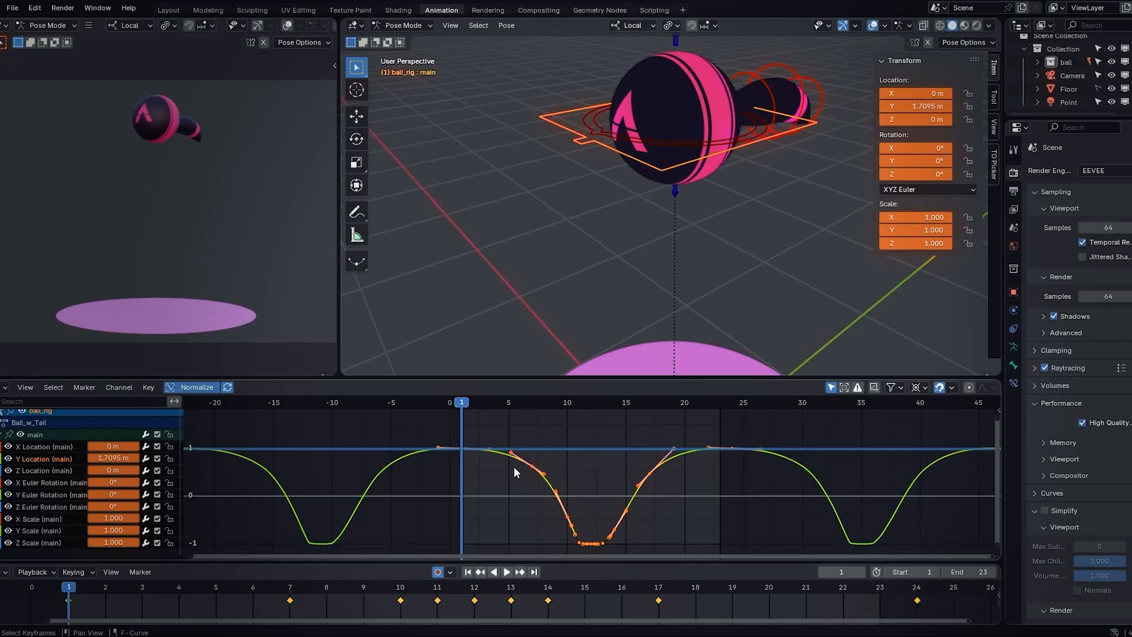
{"action": "scroll", "coordinate": [763, 451], "scroll_direction": "down", "scroll_amount": 3}
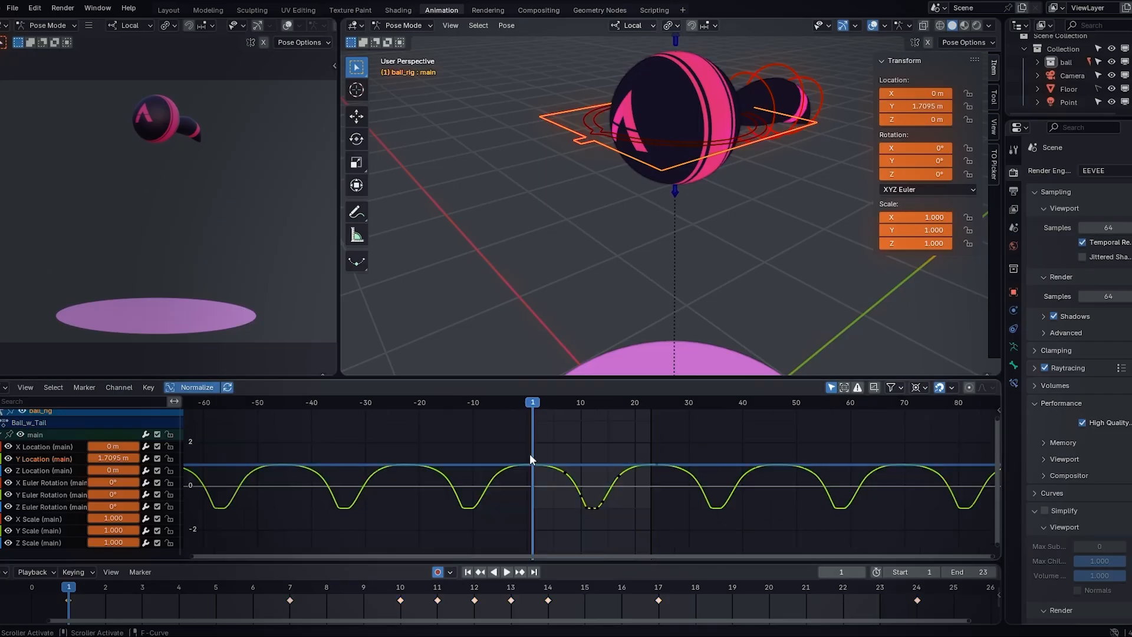
{"action": "mouse_move", "coordinate": [480, 438]}
{"action": "left_mouse_down"}
{"action": "mouse_move", "coordinate": [771, 523]}
{"action": "mouse_move", "coordinate": [721, 531]}
{"action": "left_mouse_up"}
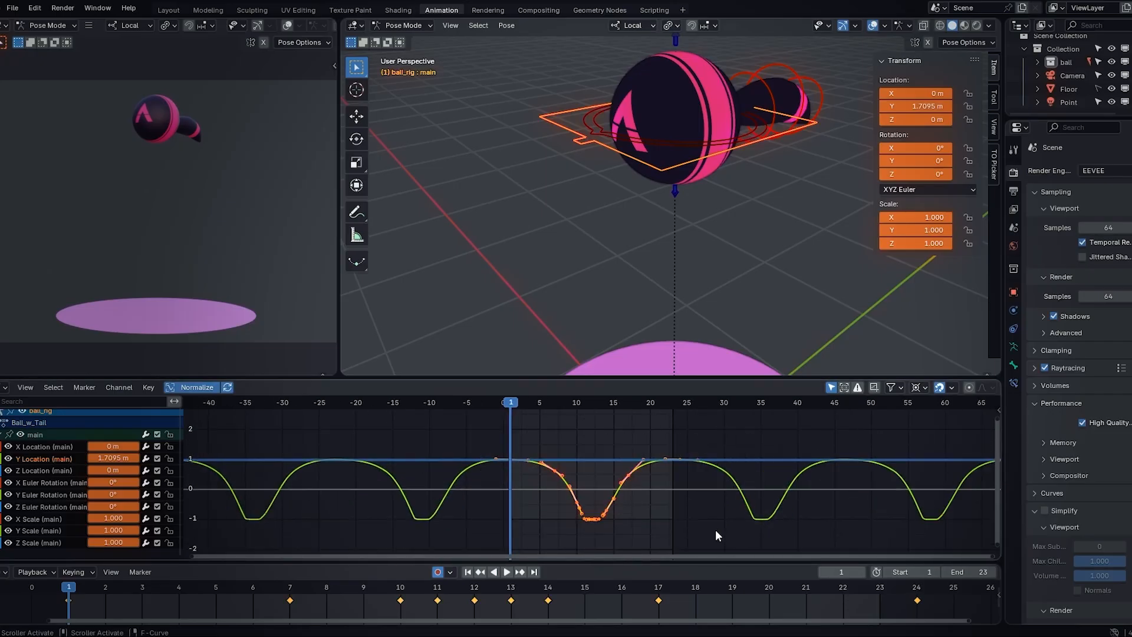
{"action": "scroll", "coordinate": [696, 490], "scroll_direction": "down", "scroll_amount": 1}
{"action": "scroll", "coordinate": [674, 478], "scroll_direction": "down", "scroll_amount": 1}
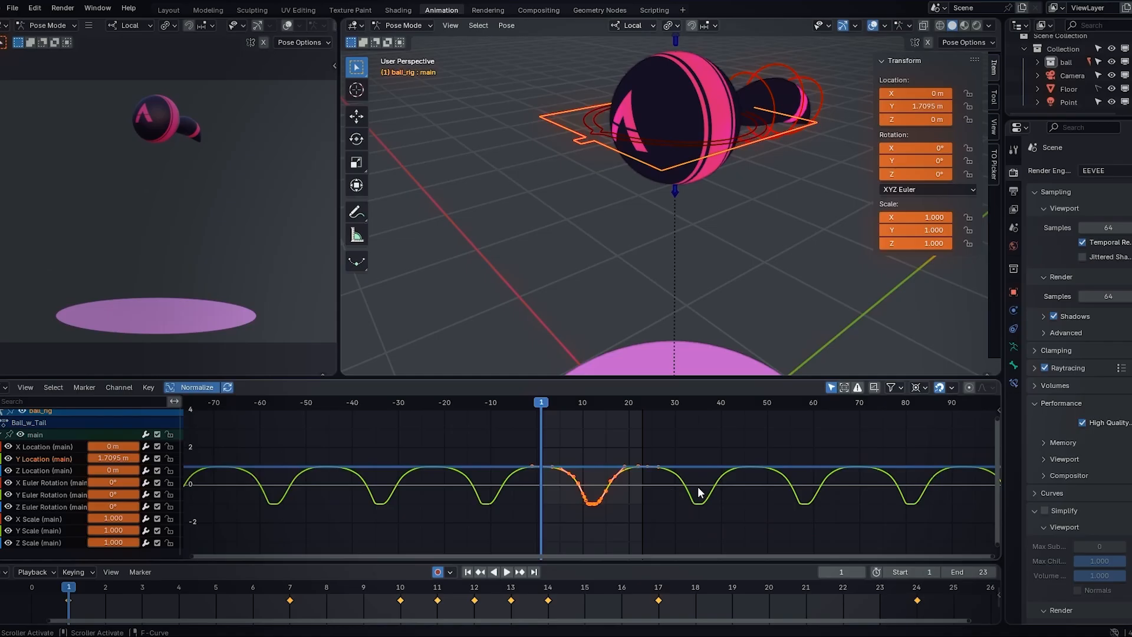
{"action": "key", "text": "r"}
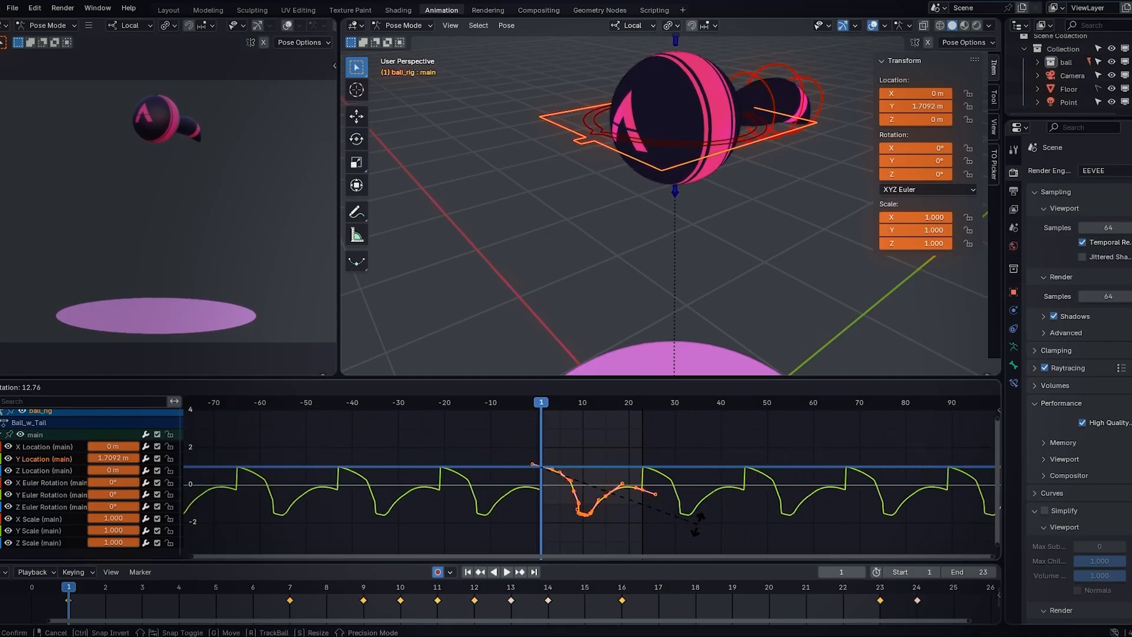
{"action": "key", "text": "Escape"}
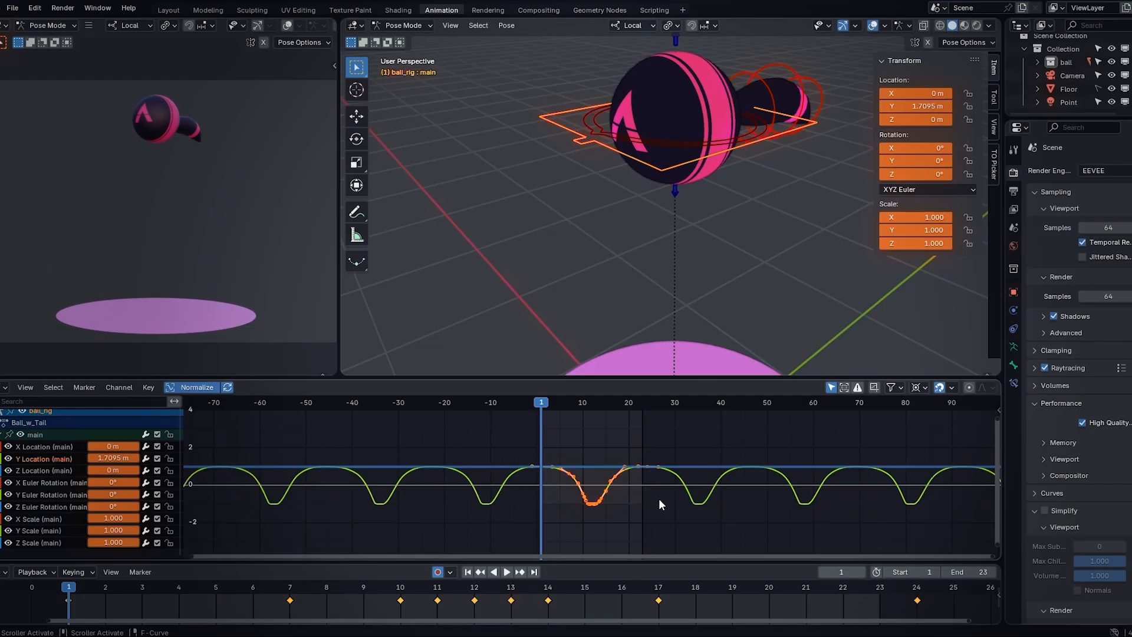
{"action": "scroll", "coordinate": [658, 493], "scroll_direction": "up", "scroll_amount": 2}
{"action": "scroll", "coordinate": [548, 478], "scroll_direction": "up", "scroll_amount": 2}
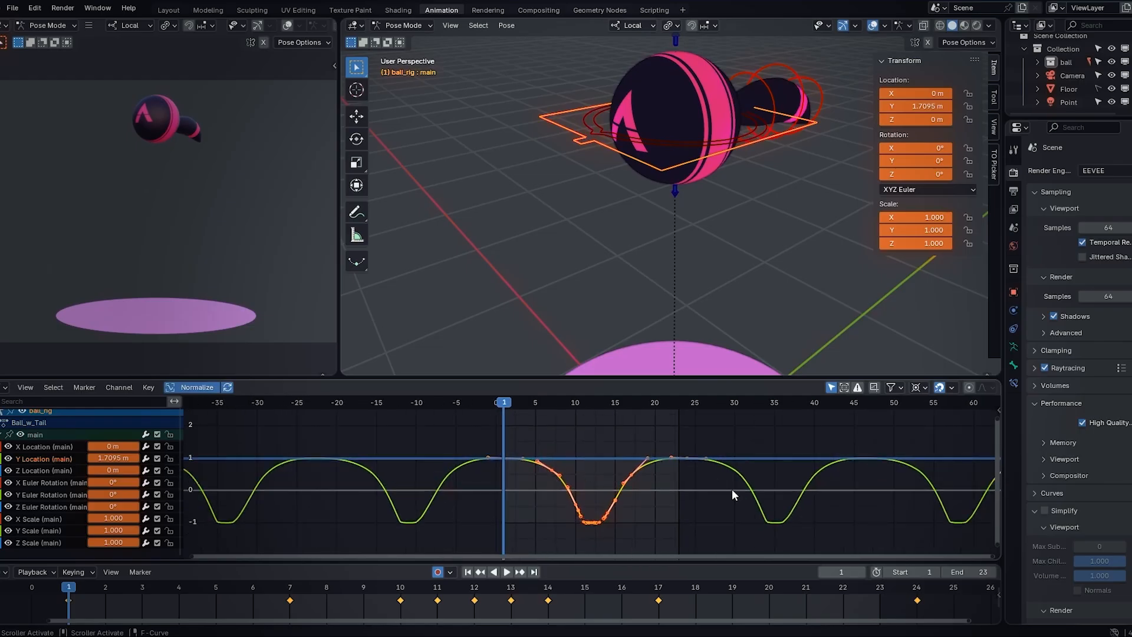
{"action": "key", "text": "space"}
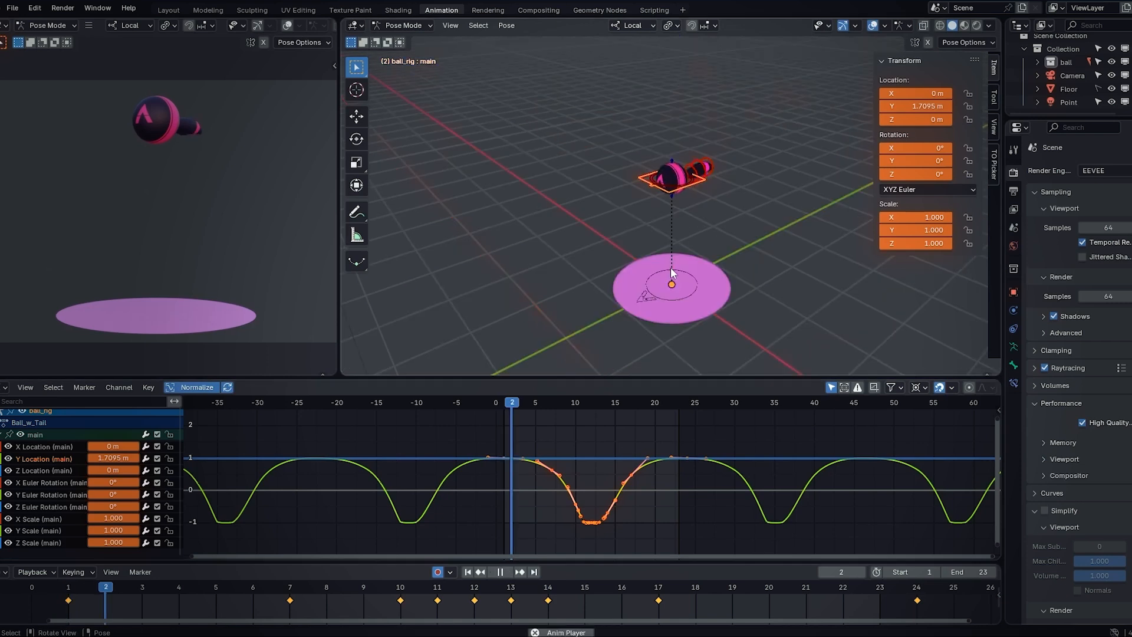
{"action": "mouse_move", "coordinate": [574, 481]}
{"action": "middle_mouse_down", "text": "ctrl"}
{"action": "mouse_move", "coordinate": [584, 469]}
{"action": "mouse_move", "coordinate": [595, 477]}
{"action": "middle_mouse_up", "text": "ctrl"}
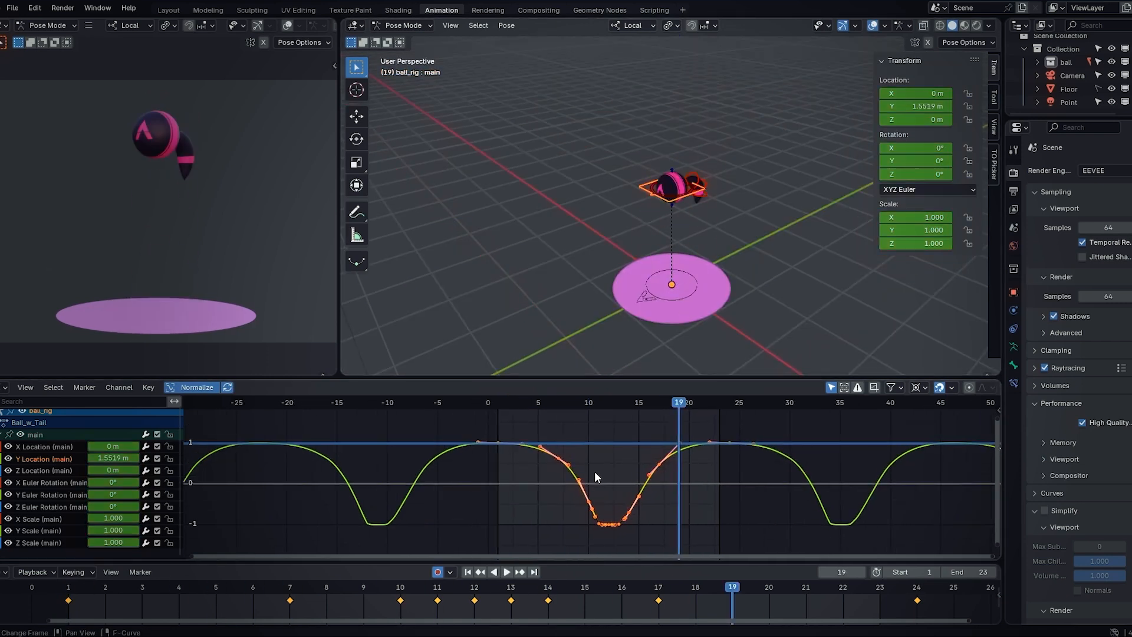
{"action": "key", "text": "shift+e"}
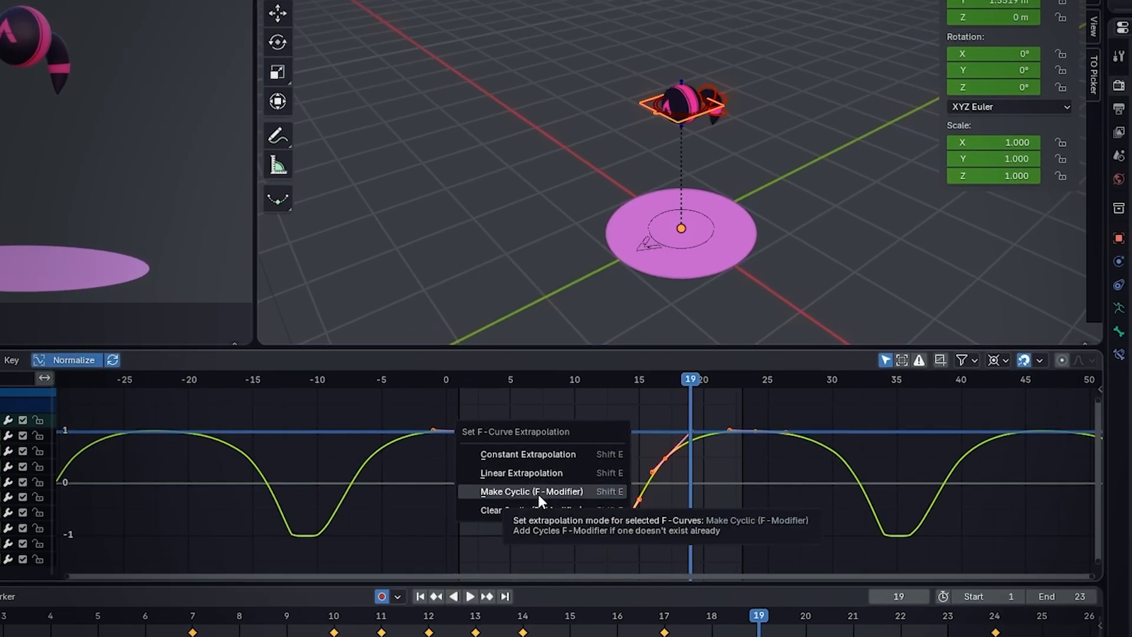
{"action": "left_click", "coordinate": [566, 491]}
{"action": "key", "text": "shift+e"}
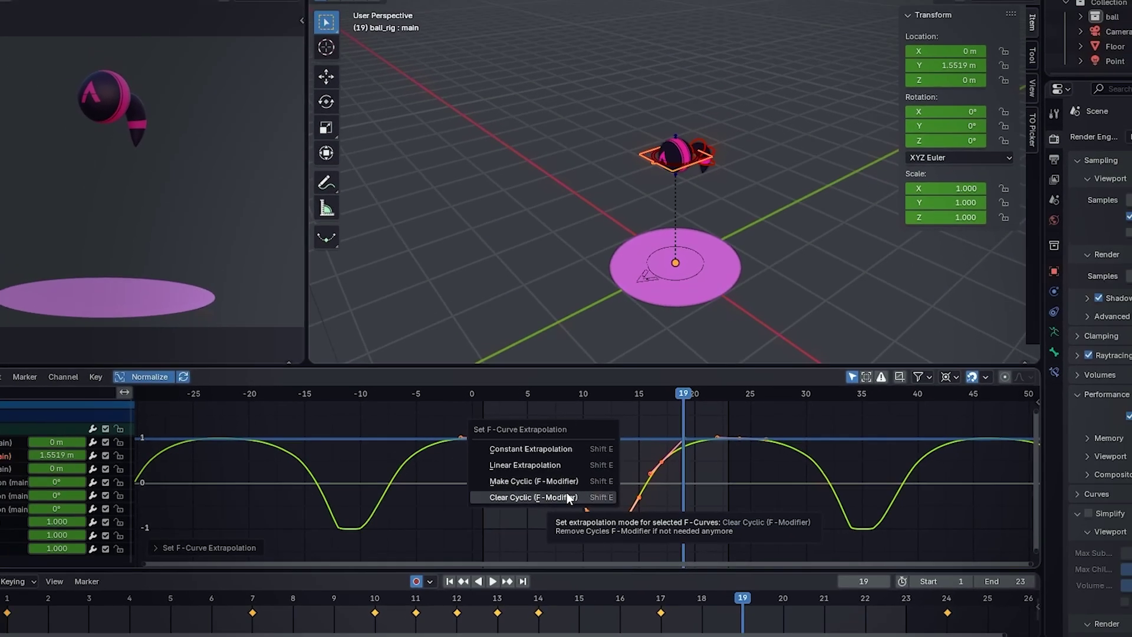
{"action": "left_click", "coordinate": [567, 496]}
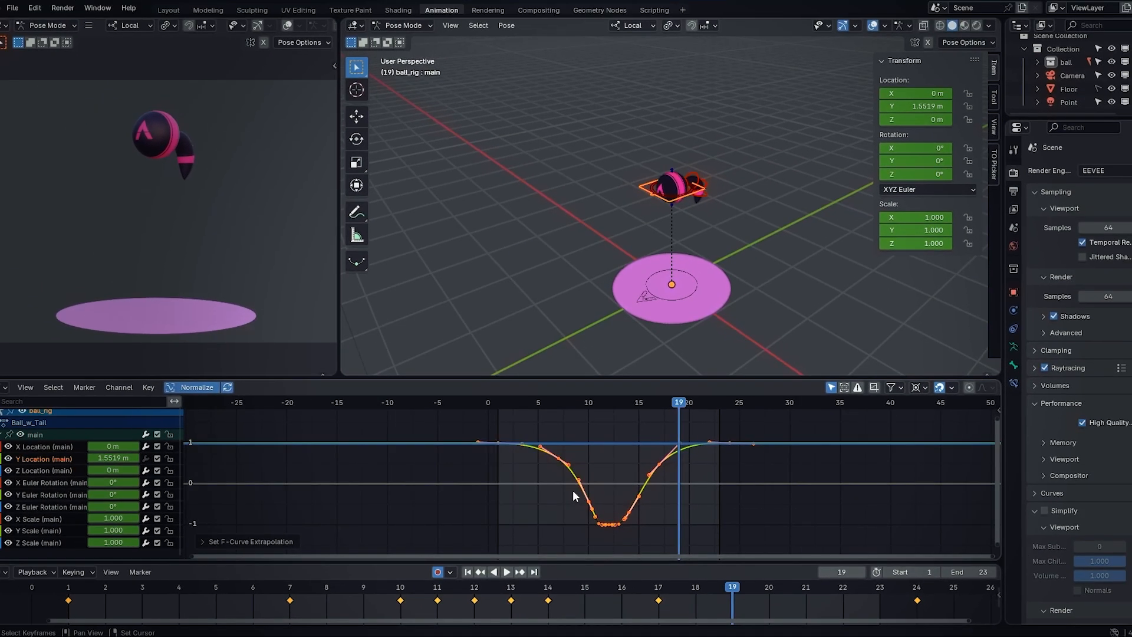
{"action": "left_click", "coordinate": [652, 473]}
{"action": "key", "text": "space"}
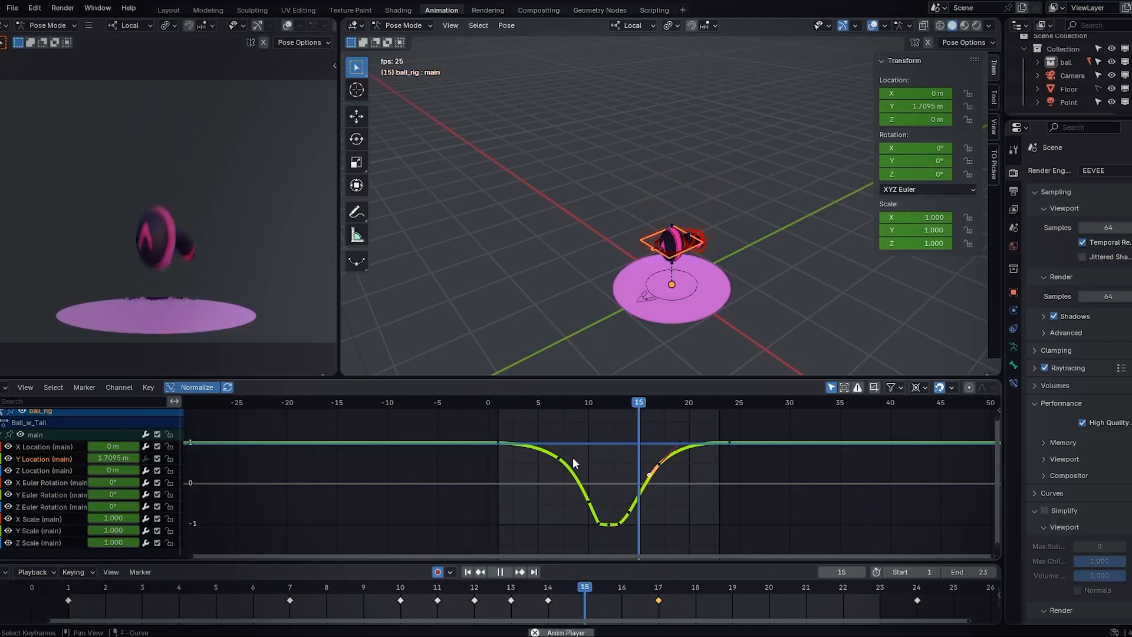
{"action": "key", "text": "space"}
{"action": "key", "text": "a"}
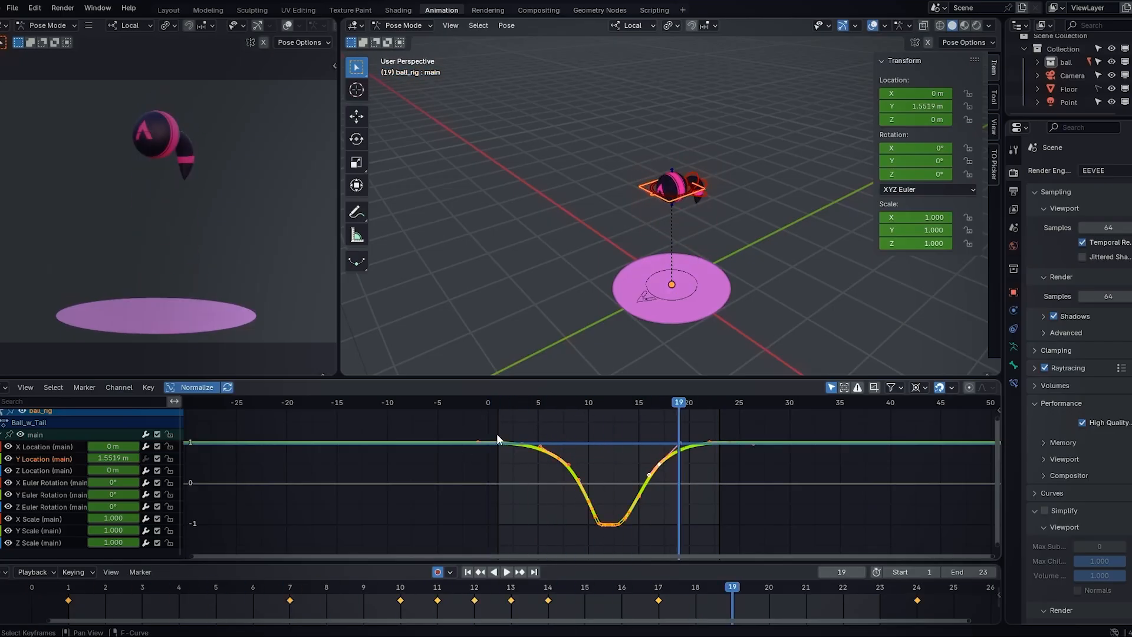
{"action": "key", "text": "shift+e"}
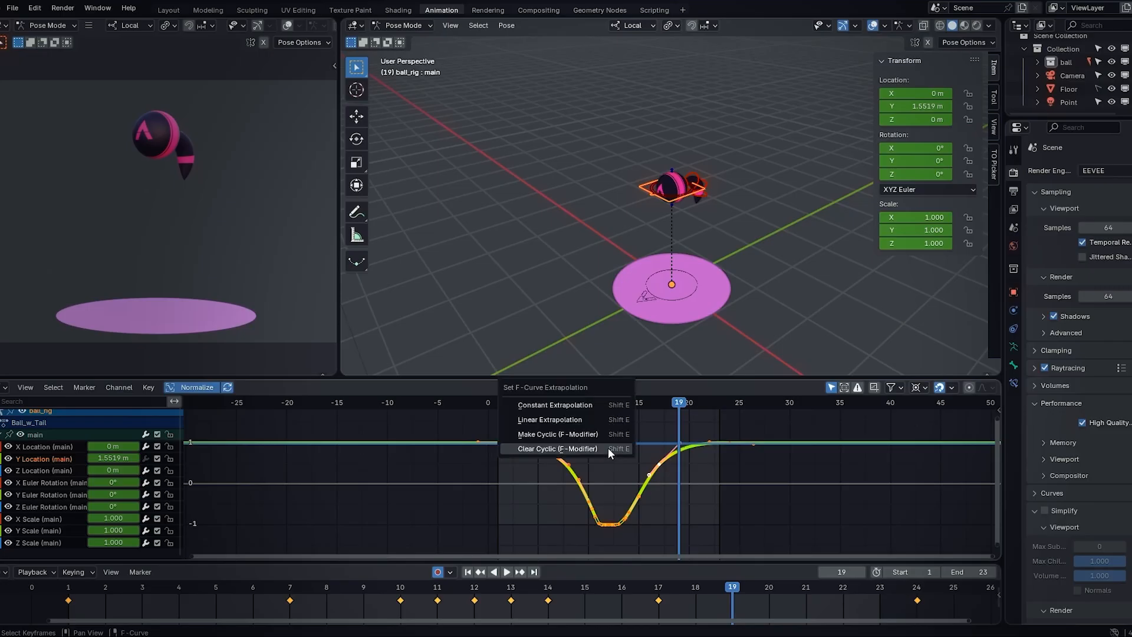
{"action": "left_click", "coordinate": [560, 433]}
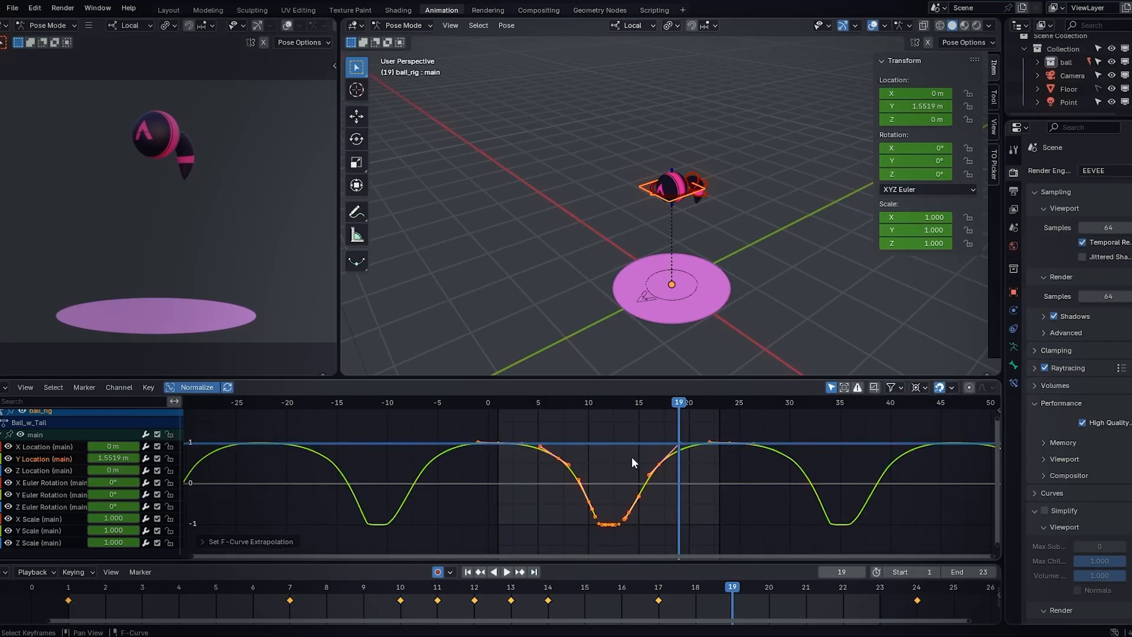
{"action": "middle_click_drag", "start_coordinate": [618, 463], "coordinate": [618, 451]}
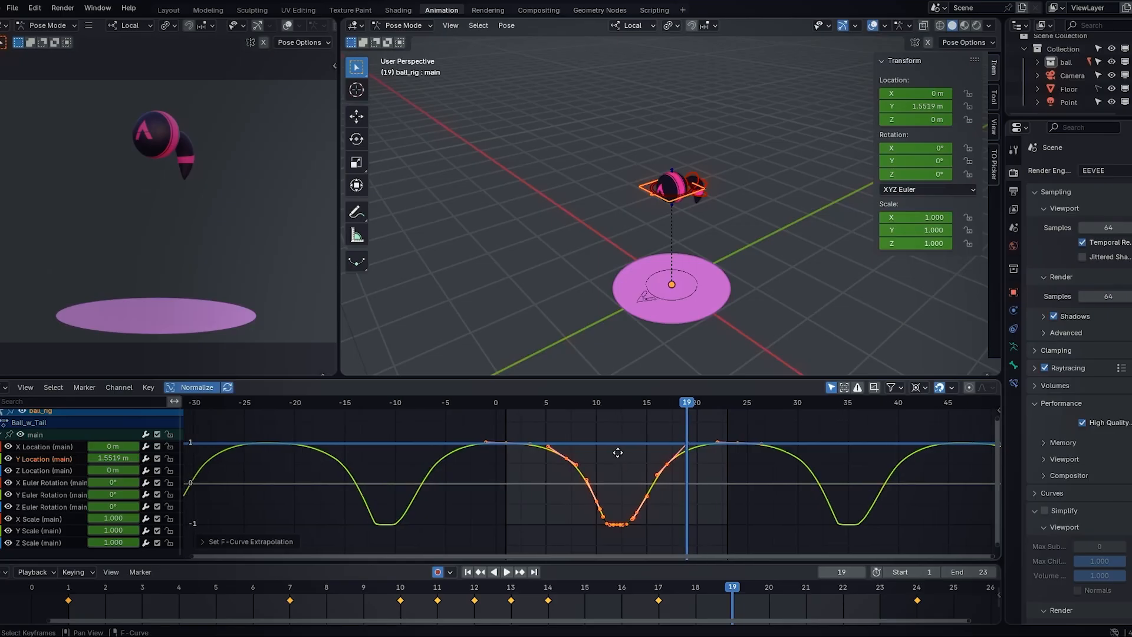
{"action": "key", "text": "t"}
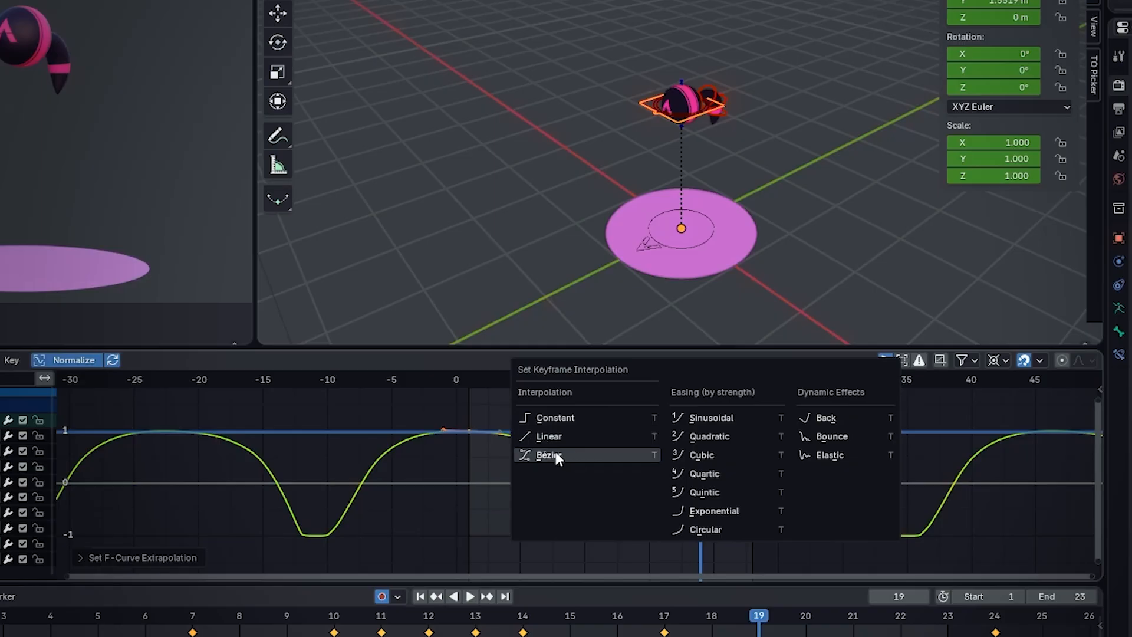
{"action": "left_click", "coordinate": [566, 418]}
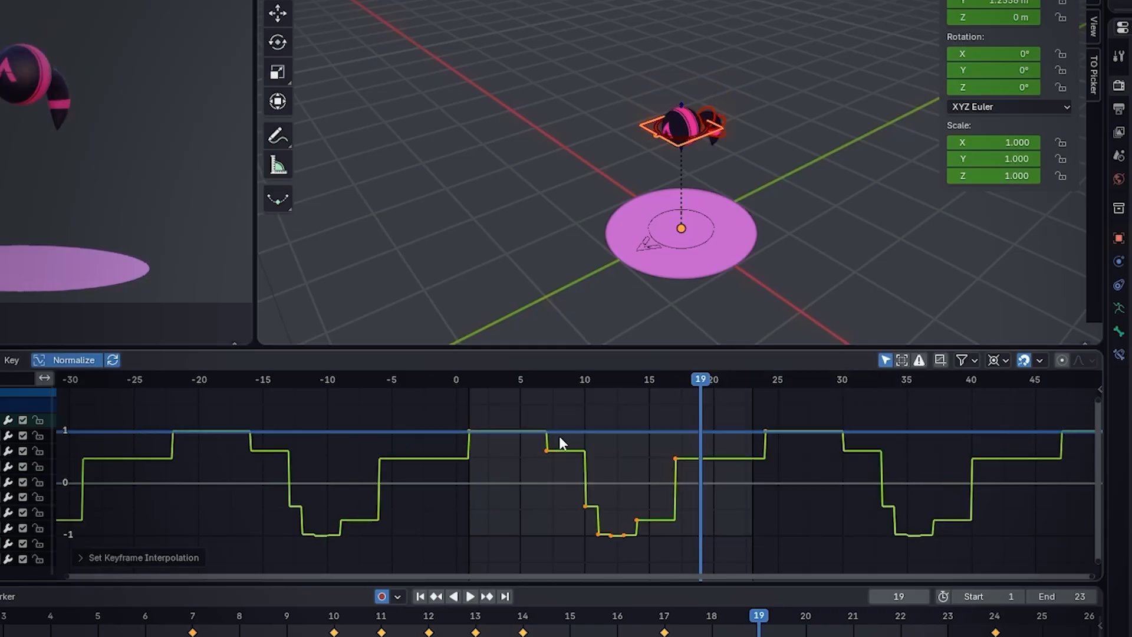
{"action": "key", "text": "space"}
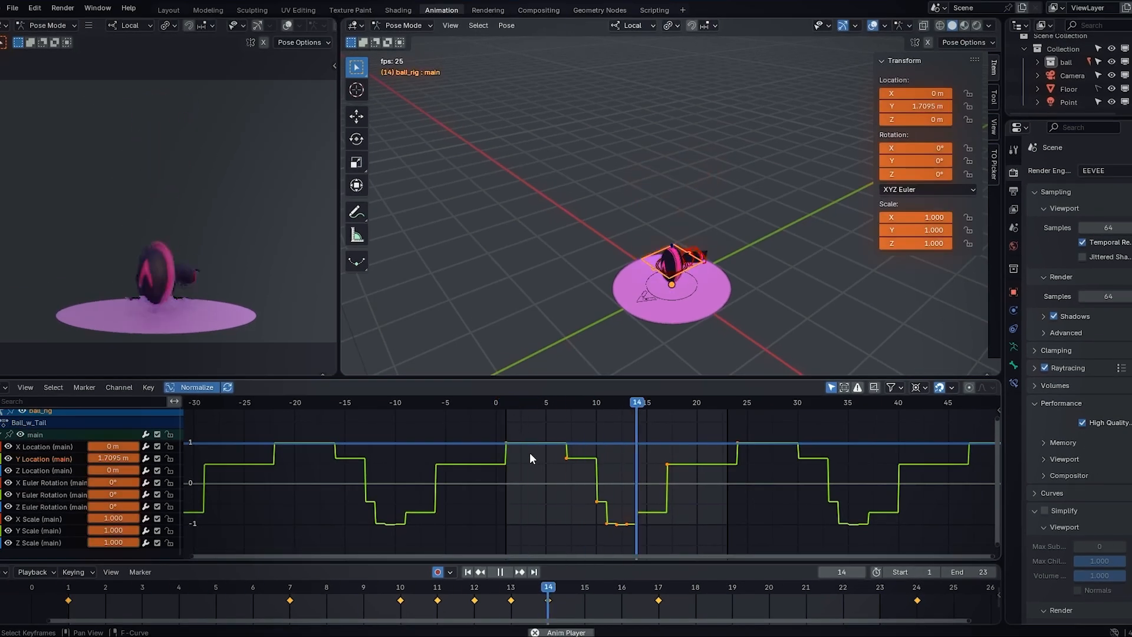
{"action": "left_click_drag", "start_coordinate": [535, 411], "coordinate": [582, 430]}
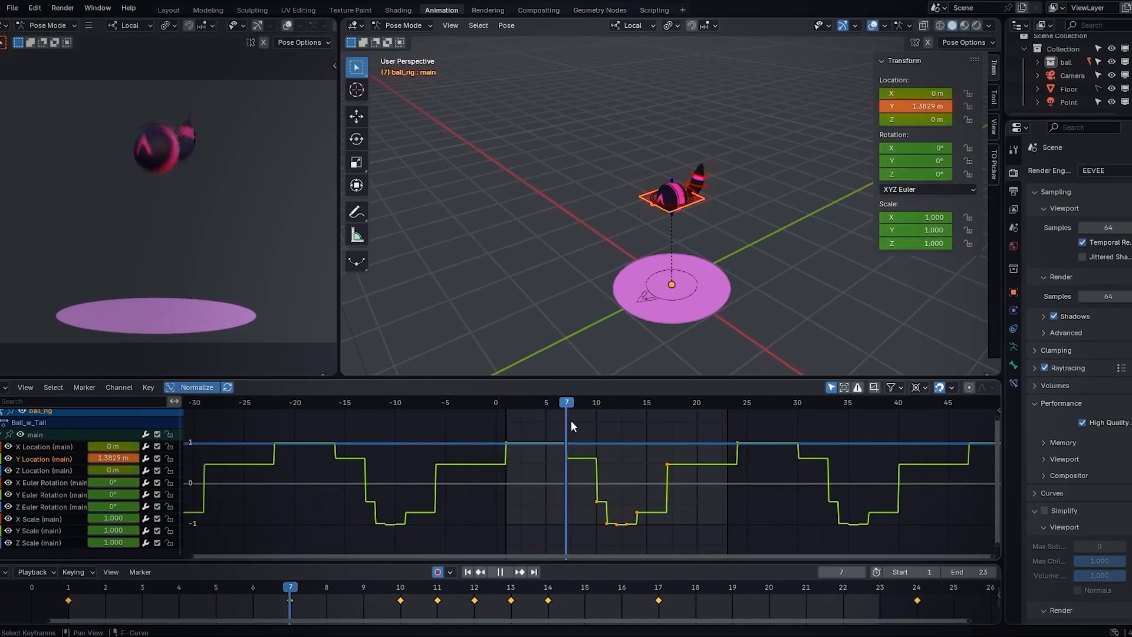
{"action": "left_click_drag", "start_coordinate": [587, 425], "coordinate": [608, 432]}
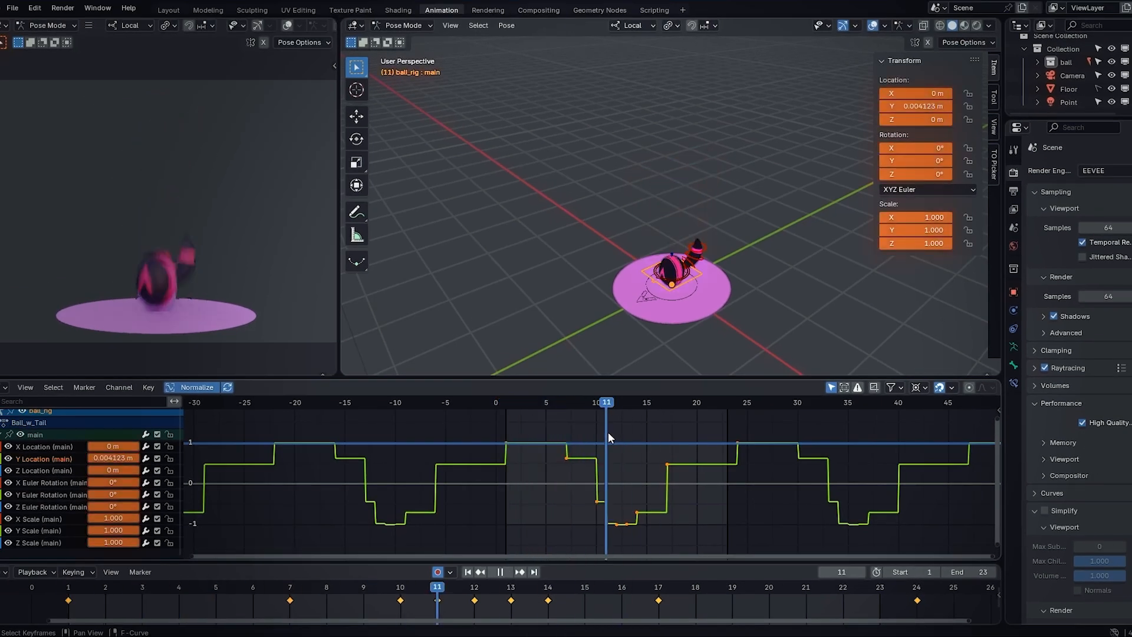
{"action": "key", "text": "t"}
{"action": "left_click", "coordinate": [584, 485]}
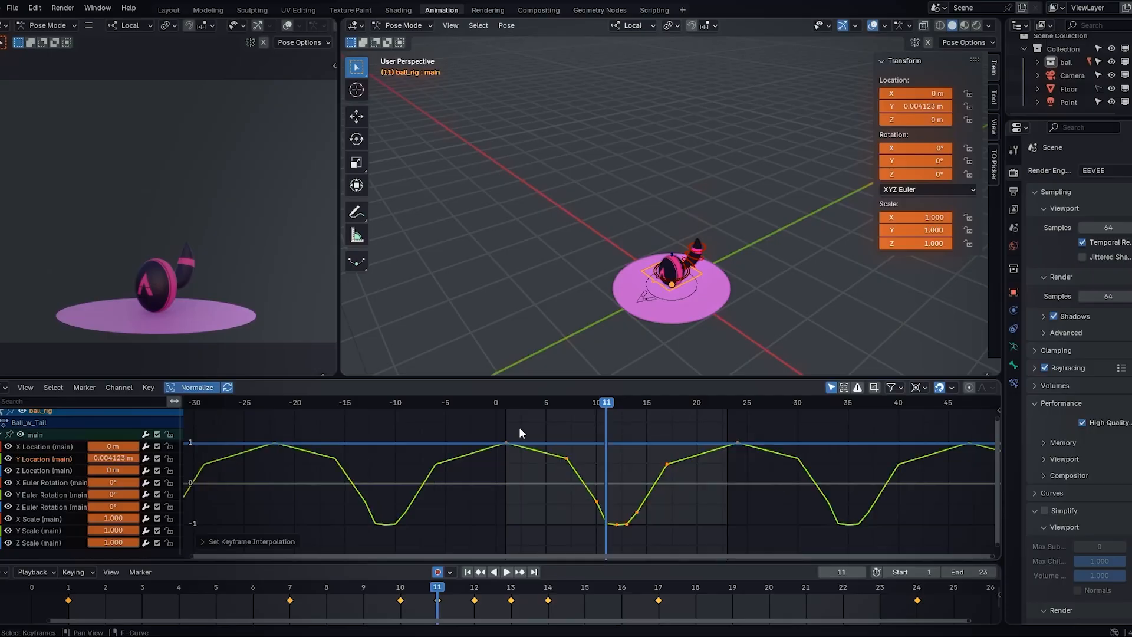
{"action": "key", "text": "space"}
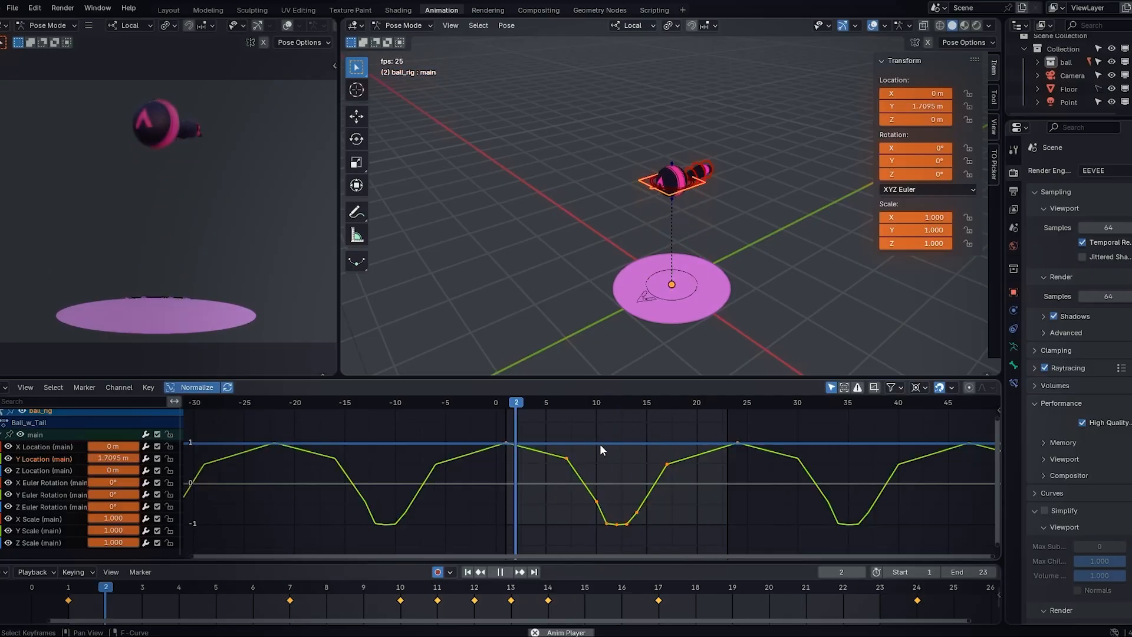
{"action": "key", "text": "space"}
{"action": "key", "text": "t"}
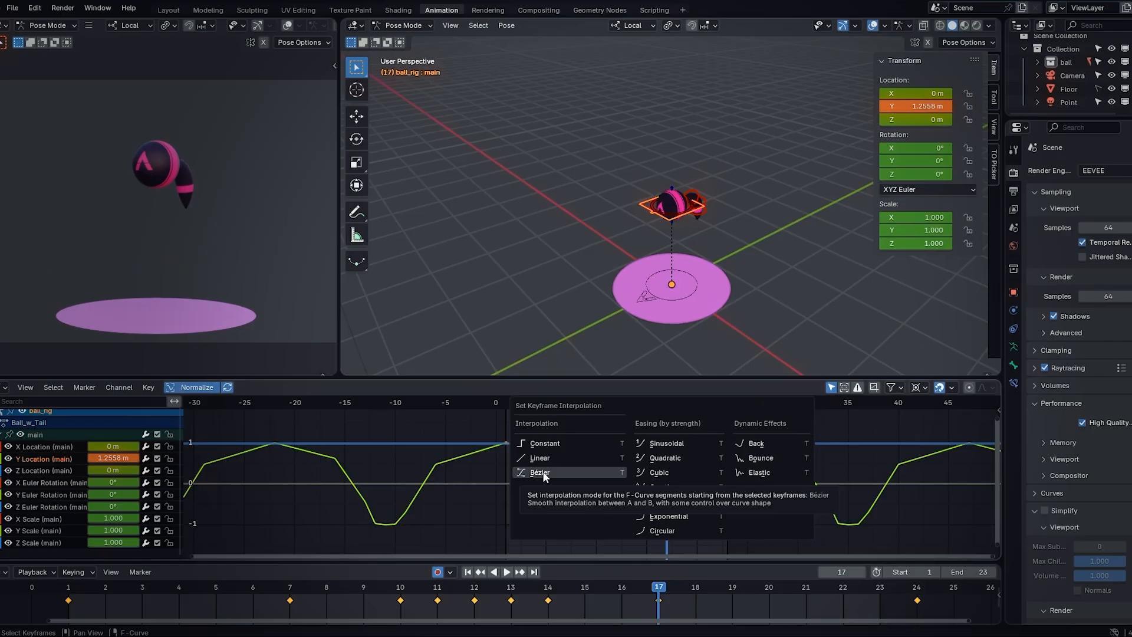
{"action": "left_click", "coordinate": [550, 475]}
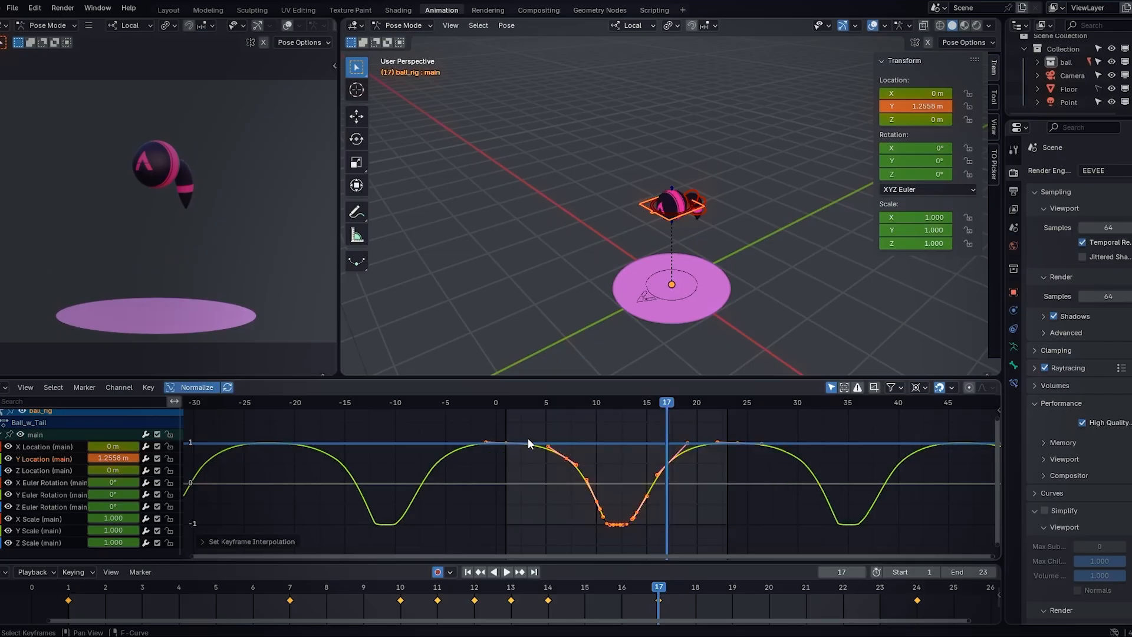
{"action": "key", "text": "space"}
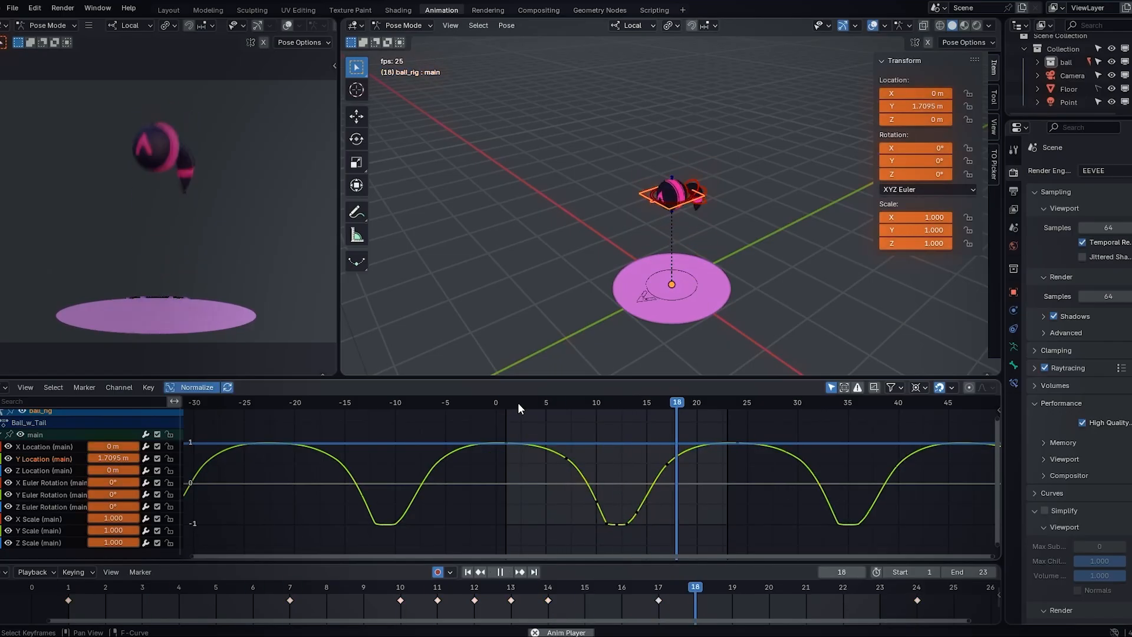
{"action": "key", "text": "space"}
{"action": "middle_click_drag", "start_coordinate": [517, 402], "coordinate": [633, 513], "text": "ctrl"}
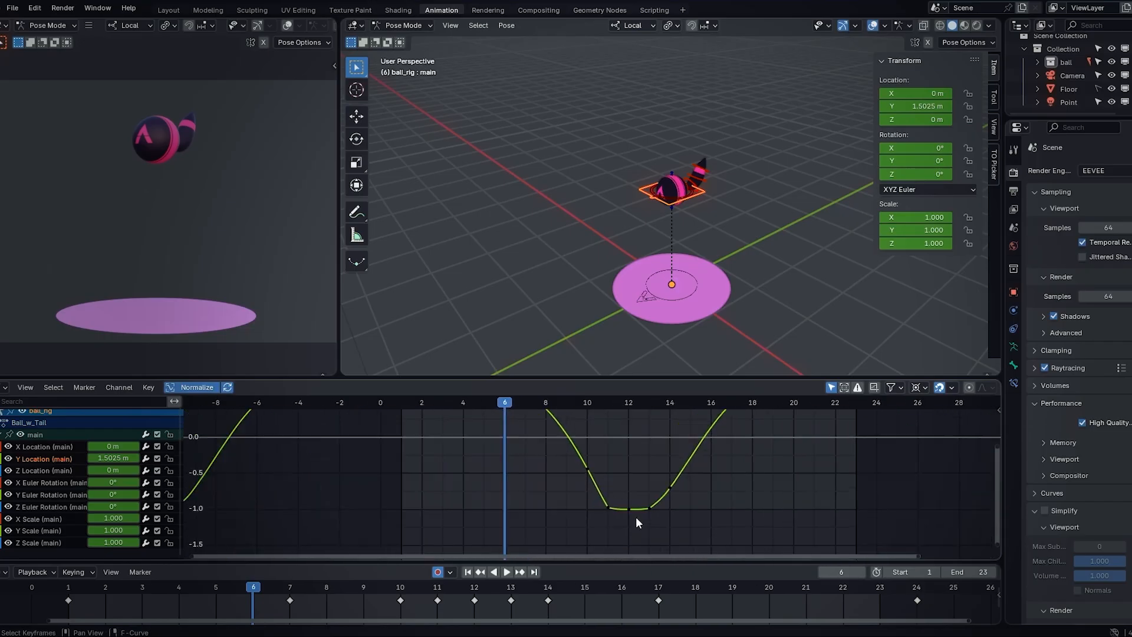
Move the handle at the Y Location dip, retype it and angle it diagonally
{"action": "middle_click_drag", "start_coordinate": [633, 513], "coordinate": [634, 519], "text": "ctrl"}
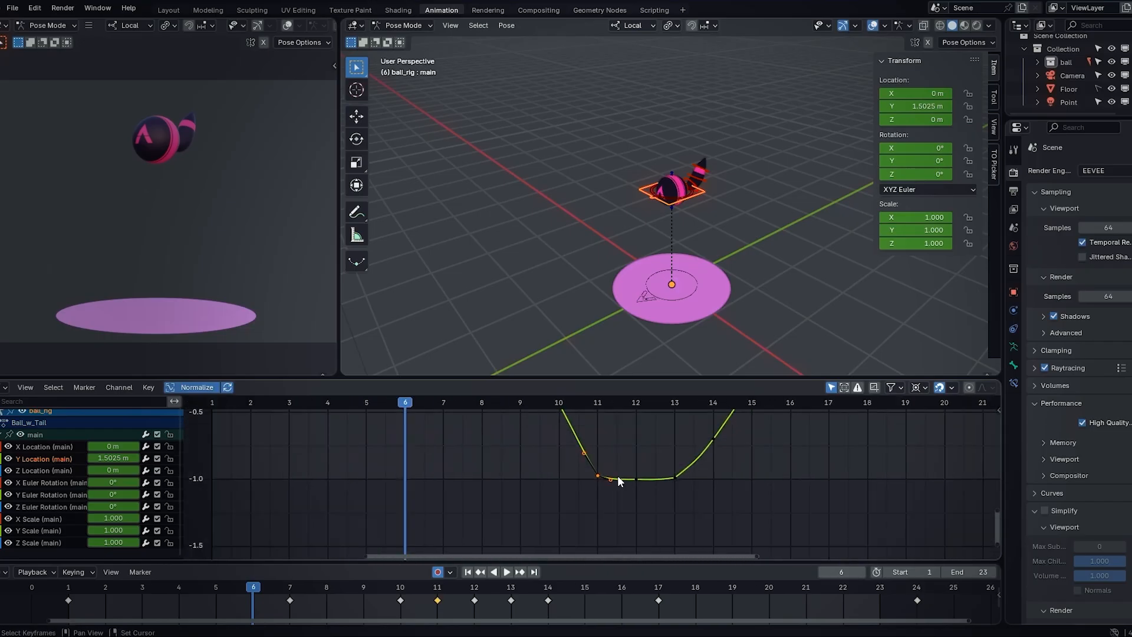
{"action": "scroll", "coordinate": [617, 495], "scroll_direction": "down", "scroll_amount": 2}
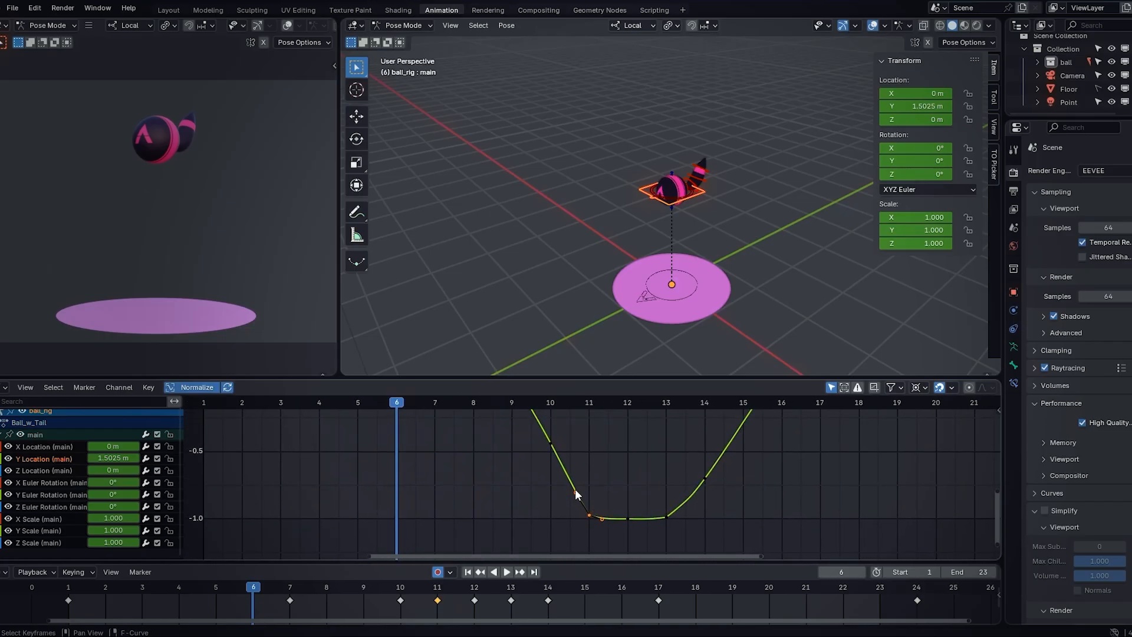
{"action": "key", "text": "g"}
{"action": "left_click", "coordinate": [582, 484]}
{"action": "key", "text": "v"}
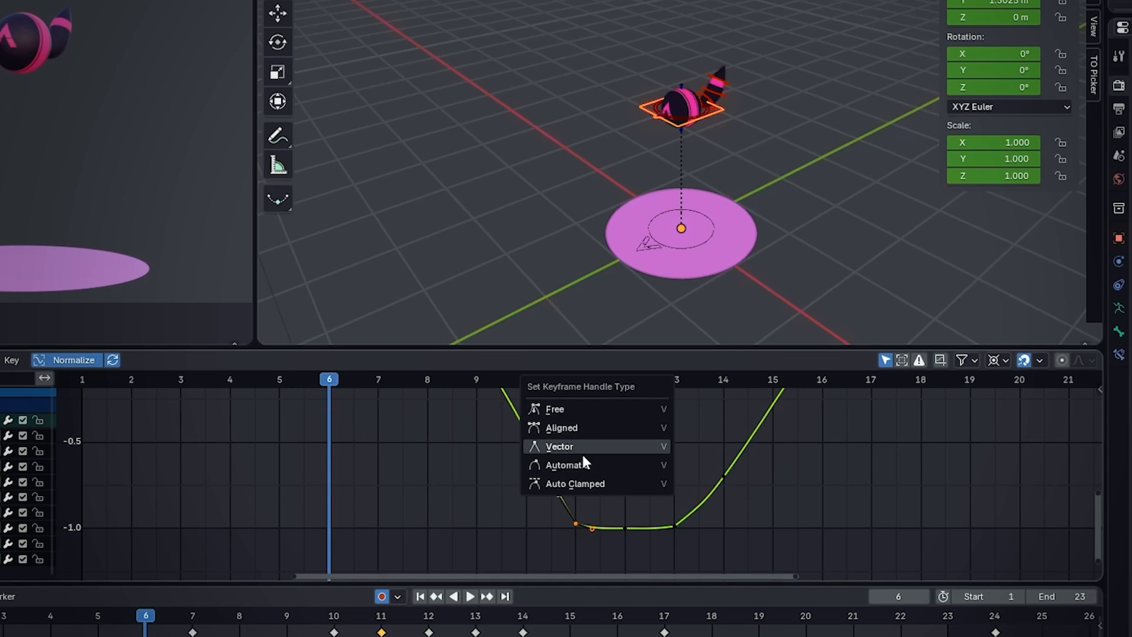
{"action": "left_click", "coordinate": [583, 427]}
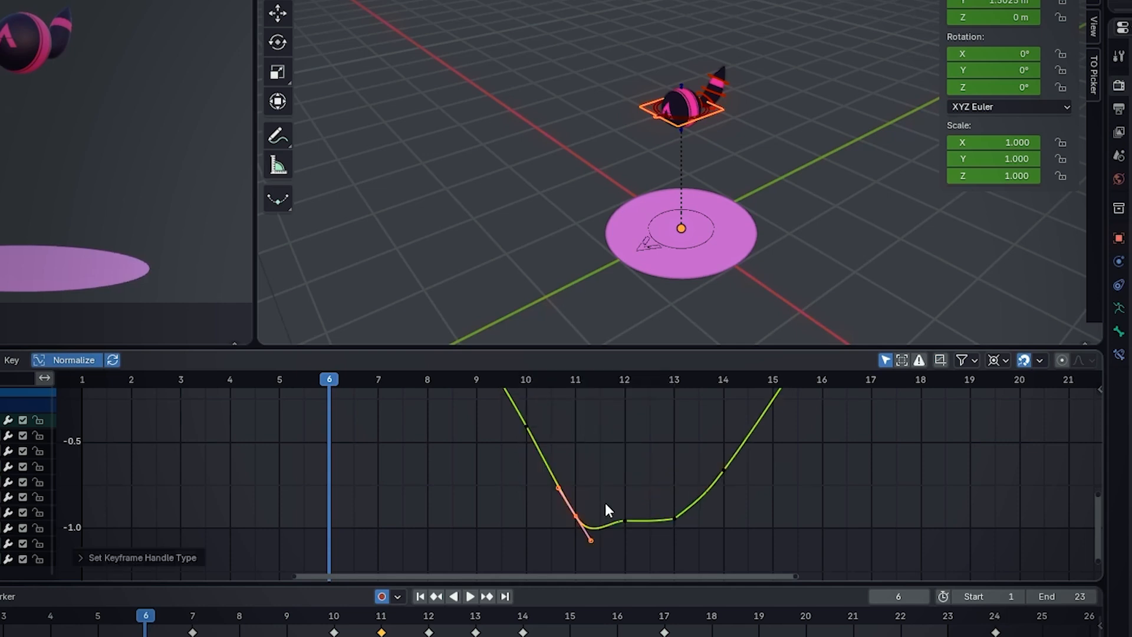
{"action": "key", "text": "g"}
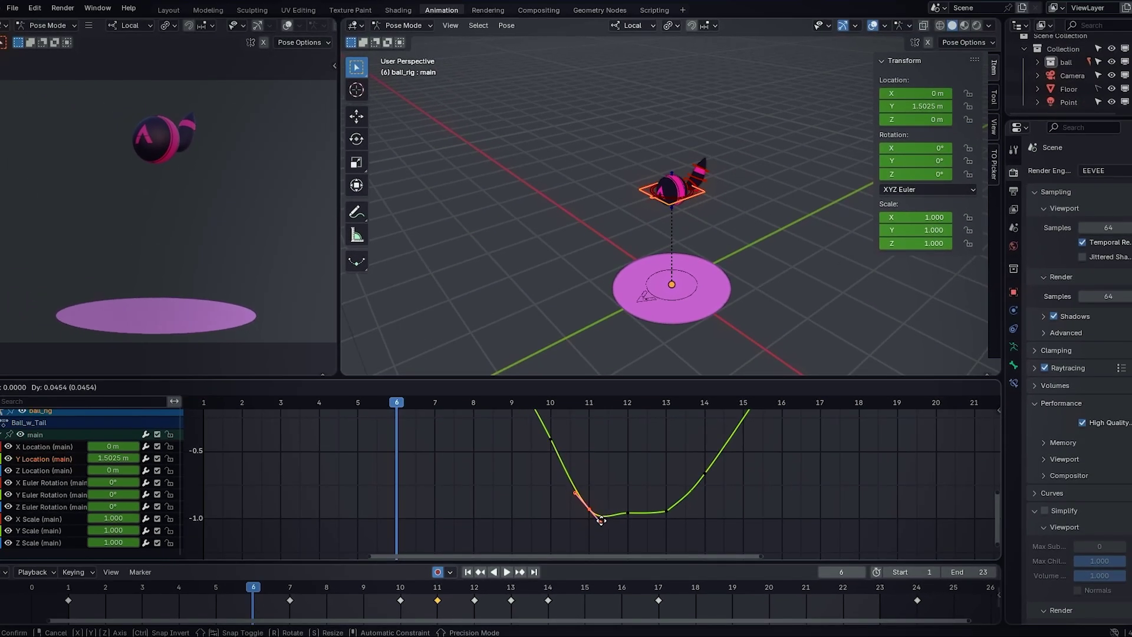
{"action": "left_click", "coordinate": [588, 487]}
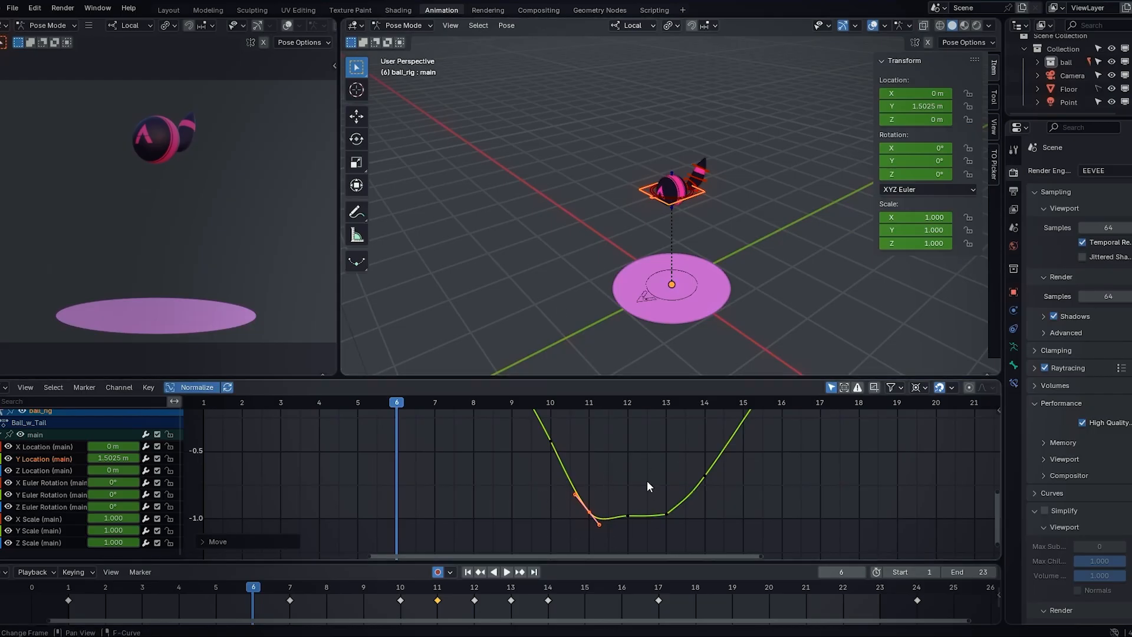
Retype the handle near frame 11 again, drop it at a new spot and select the whole bounce curve
{"action": "key", "text": "v"}
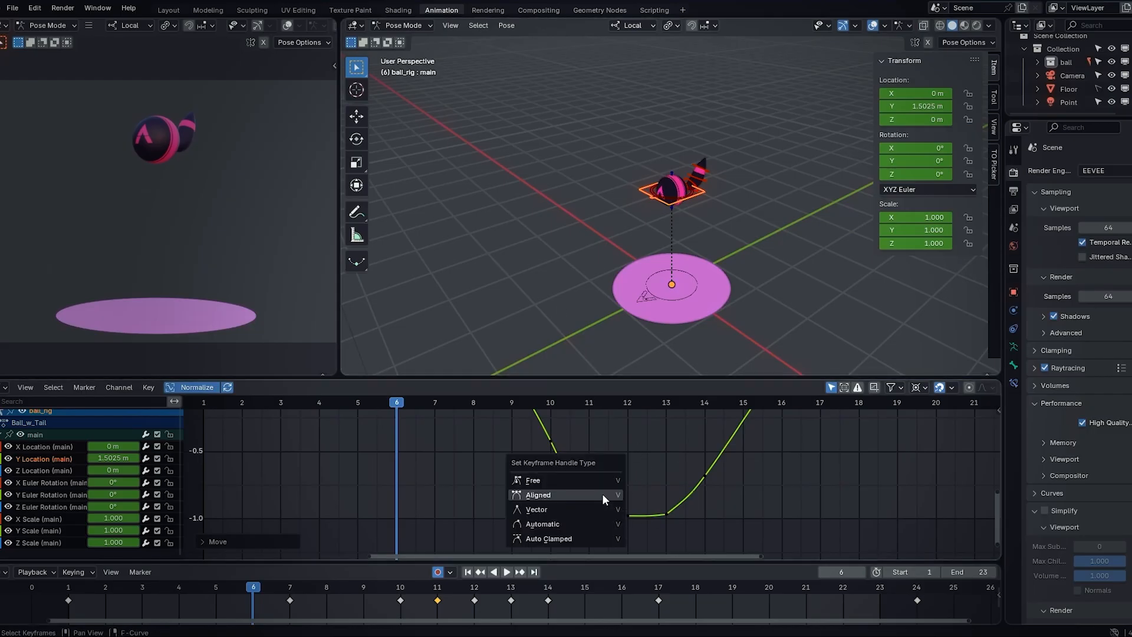
{"action": "left_click", "coordinate": [569, 478]}
{"action": "key", "text": "g"}
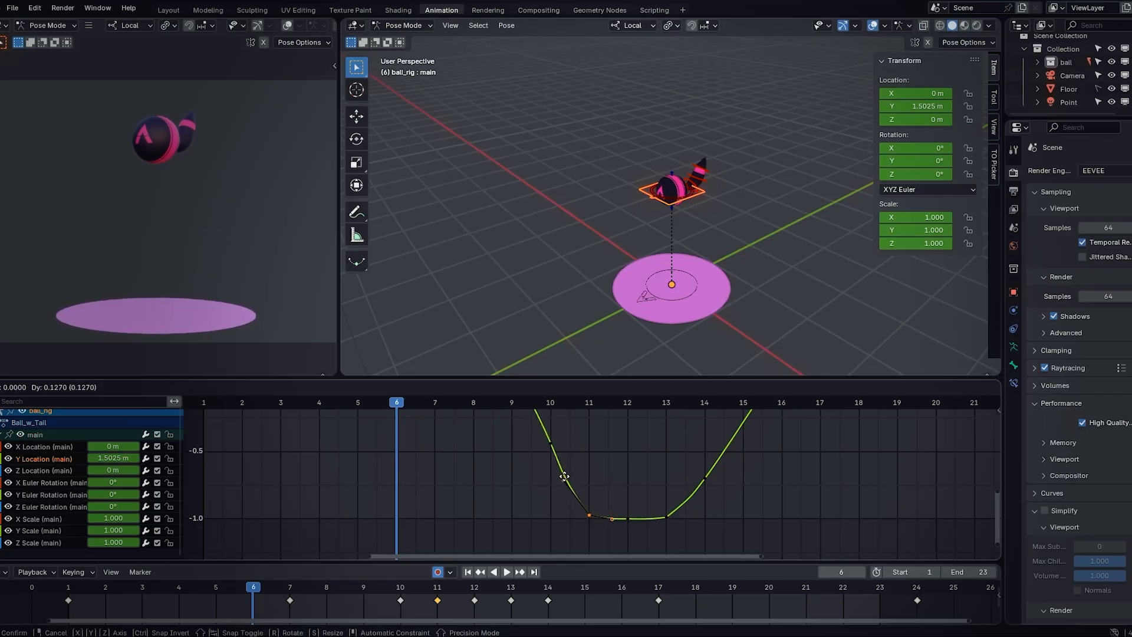
{"action": "left_click", "coordinate": [566, 475]}
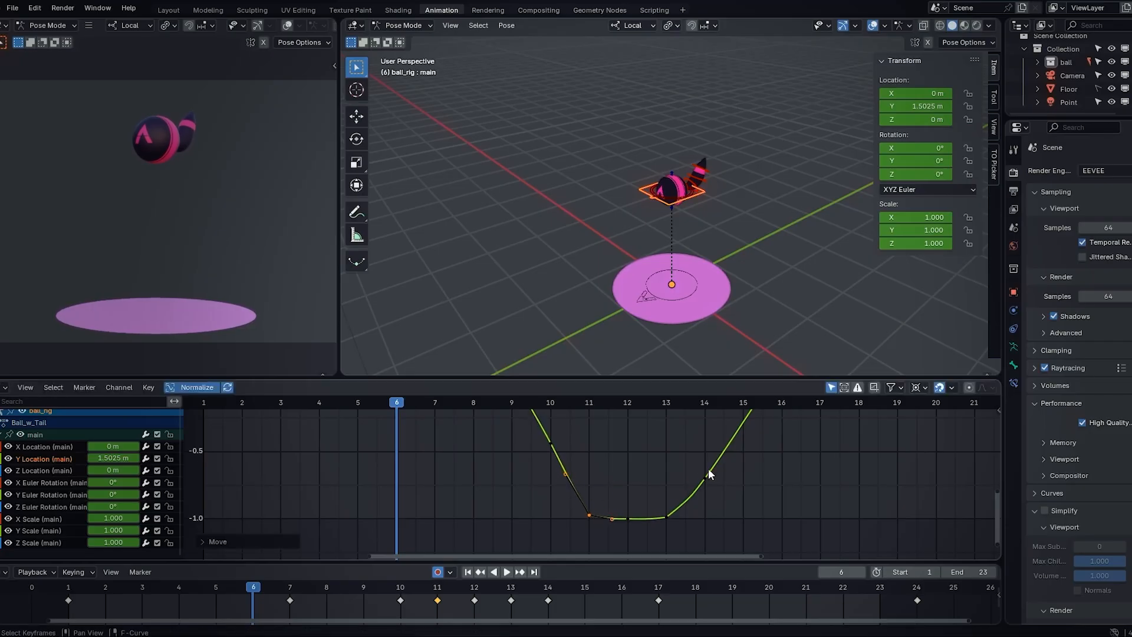
{"action": "key", "text": "a"}
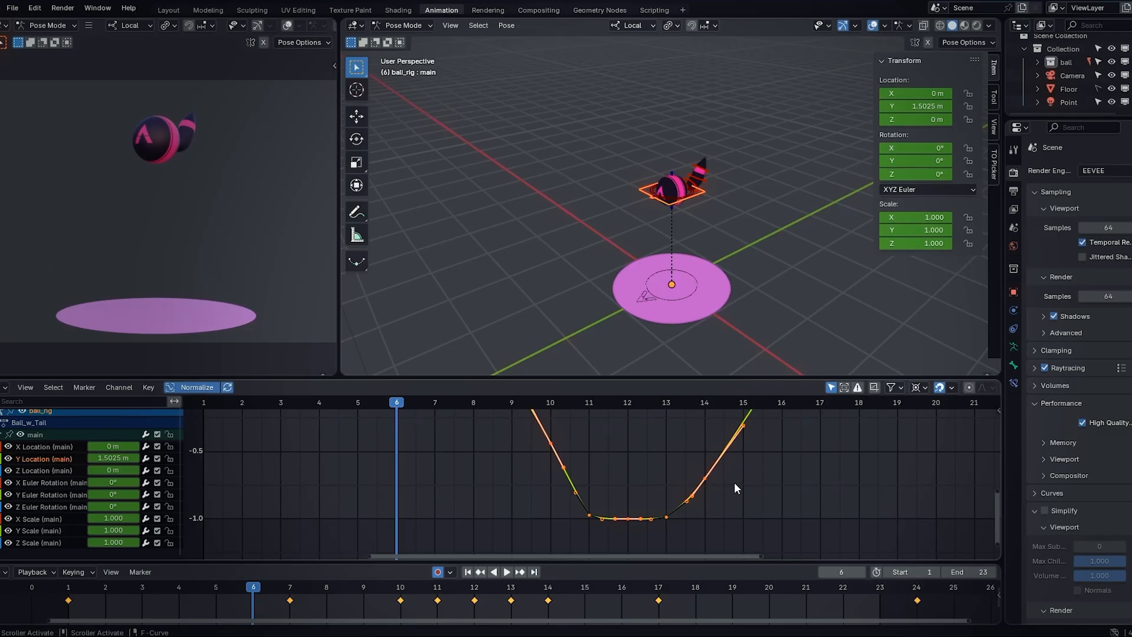
{"action": "scroll", "coordinate": [734, 482], "scroll_direction": "down", "scroll_amount": 3}
{"action": "scroll", "coordinate": [708, 477], "scroll_direction": "down", "scroll_amount": 2}
{"action": "scroll", "coordinate": [708, 486], "scroll_direction": "down", "scroll_amount": 2}
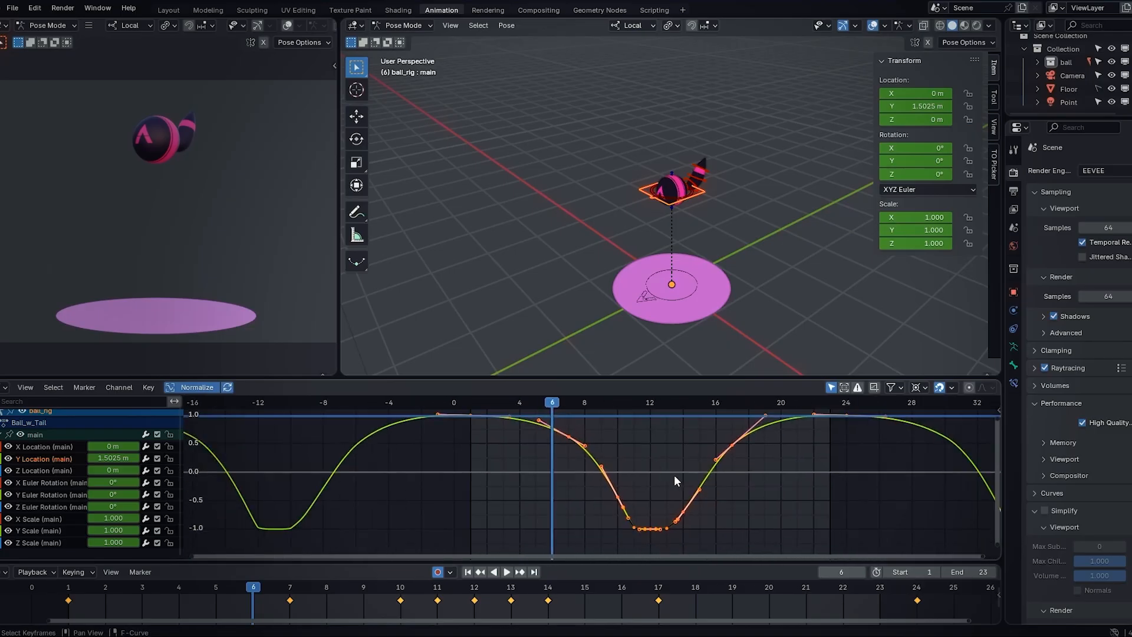
Set all the bounce curve's keys to Auto Clamped handles, then deselect everything
{"action": "middle_click_drag", "start_coordinate": [635, 451], "coordinate": [640, 462]}
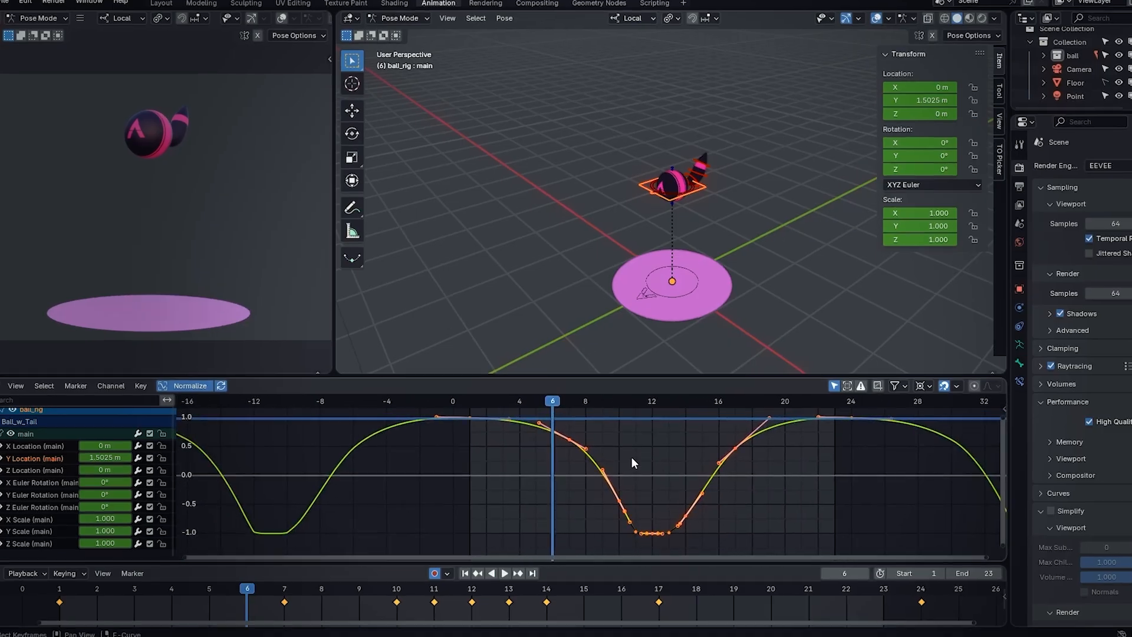
{"action": "key", "text": "v"}
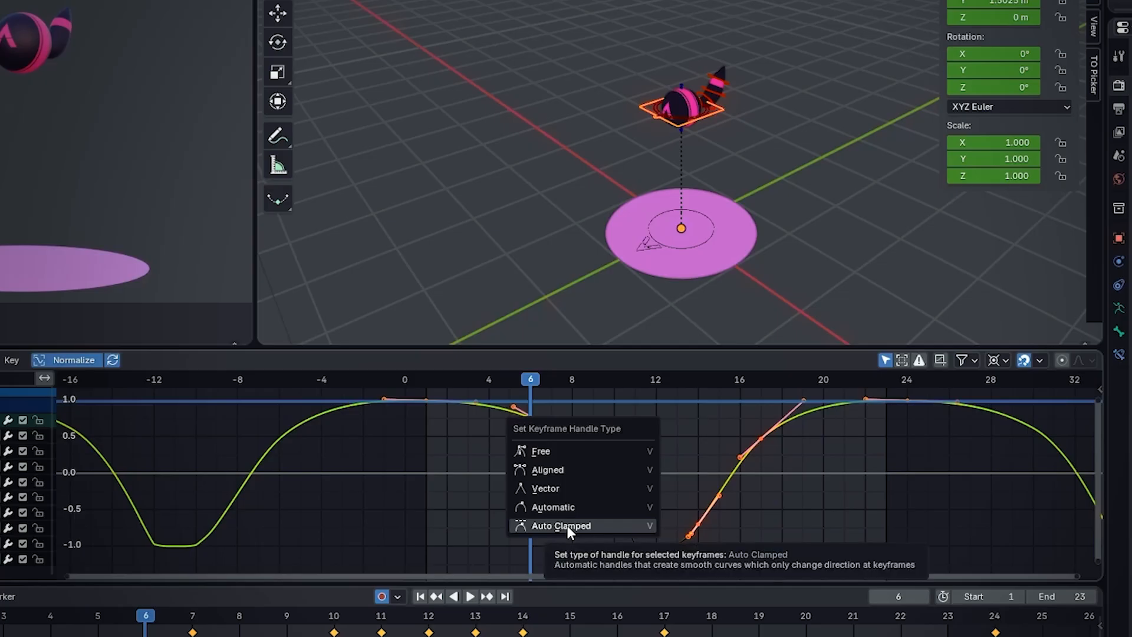
{"action": "left_click", "coordinate": [567, 526]}
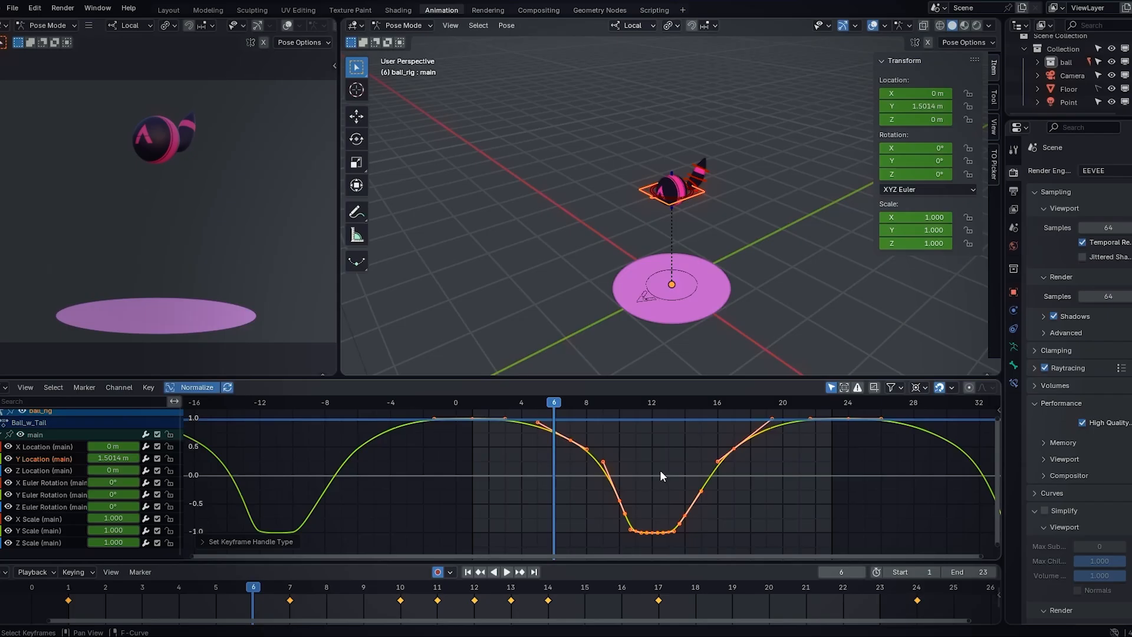
{"action": "left_click", "coordinate": [654, 450]}
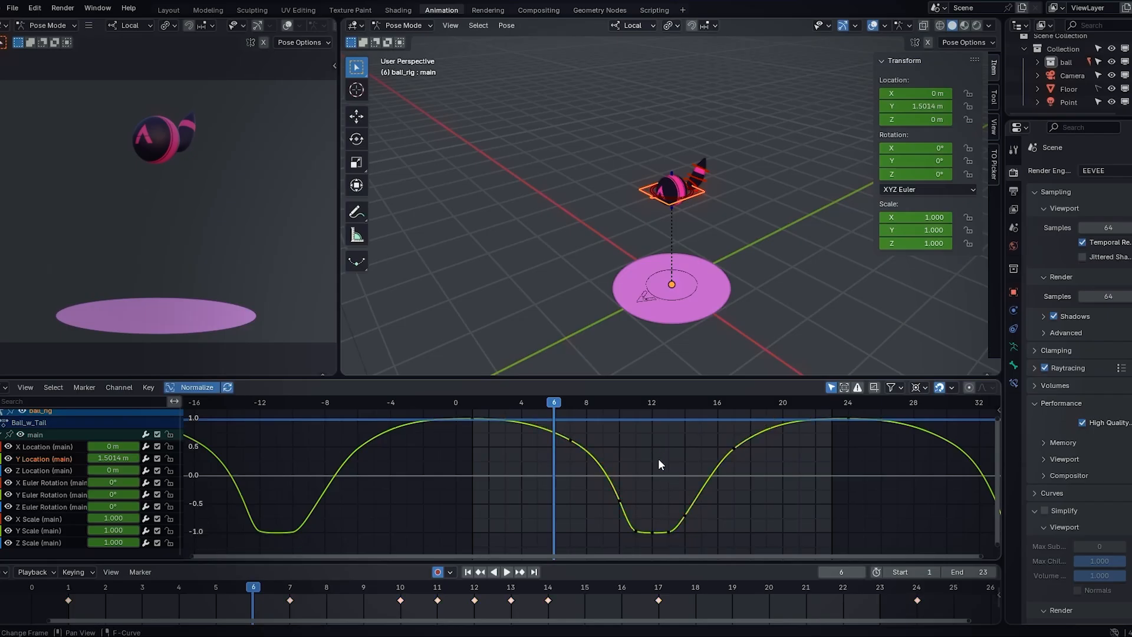
Show the root and main bones' curves together and select every channel and keyframe
{"action": "middle_click_drag", "start_coordinate": [707, 313], "coordinate": [740, 283]}
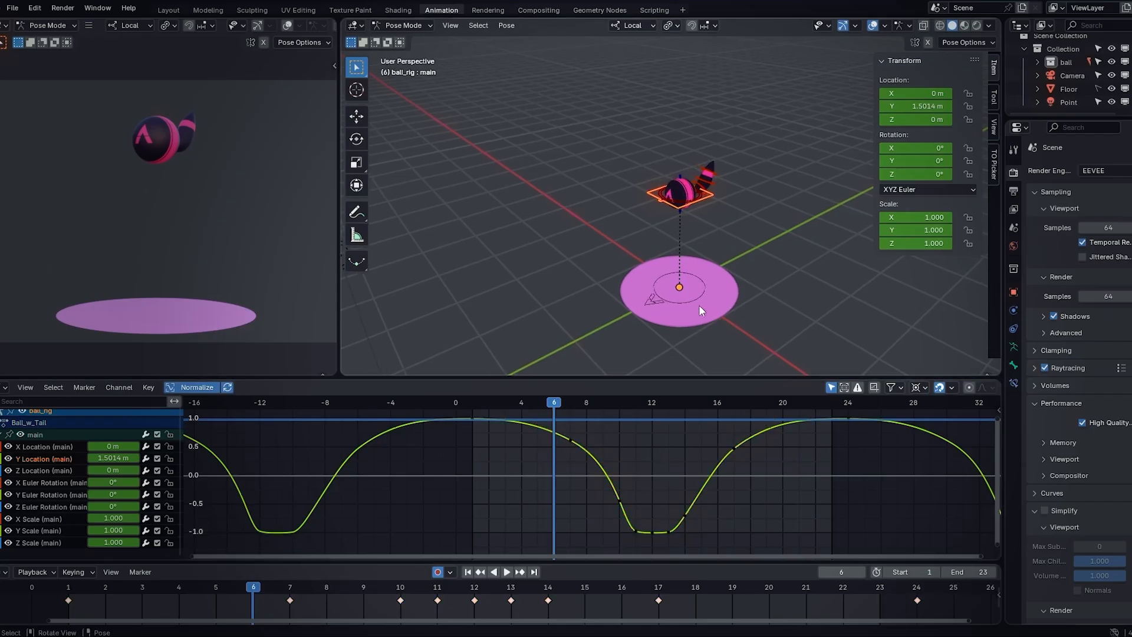
{"action": "key", "text": "a"}
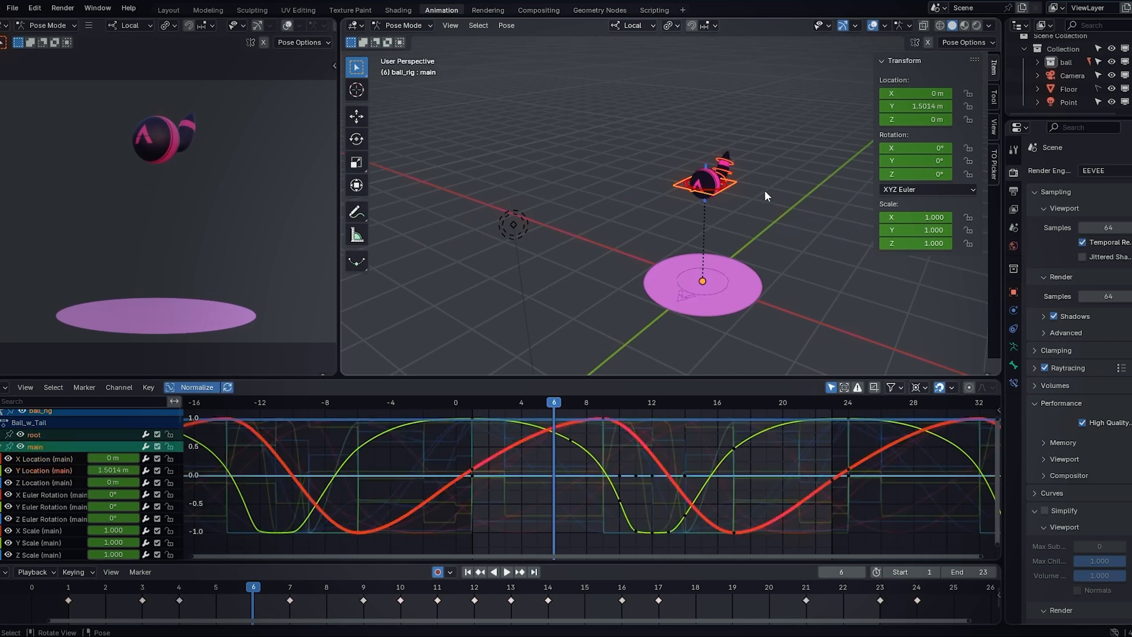
{"action": "middle_click_drag", "start_coordinate": [765, 191], "coordinate": [682, 163]}
{"action": "left_click", "coordinate": [727, 197]}
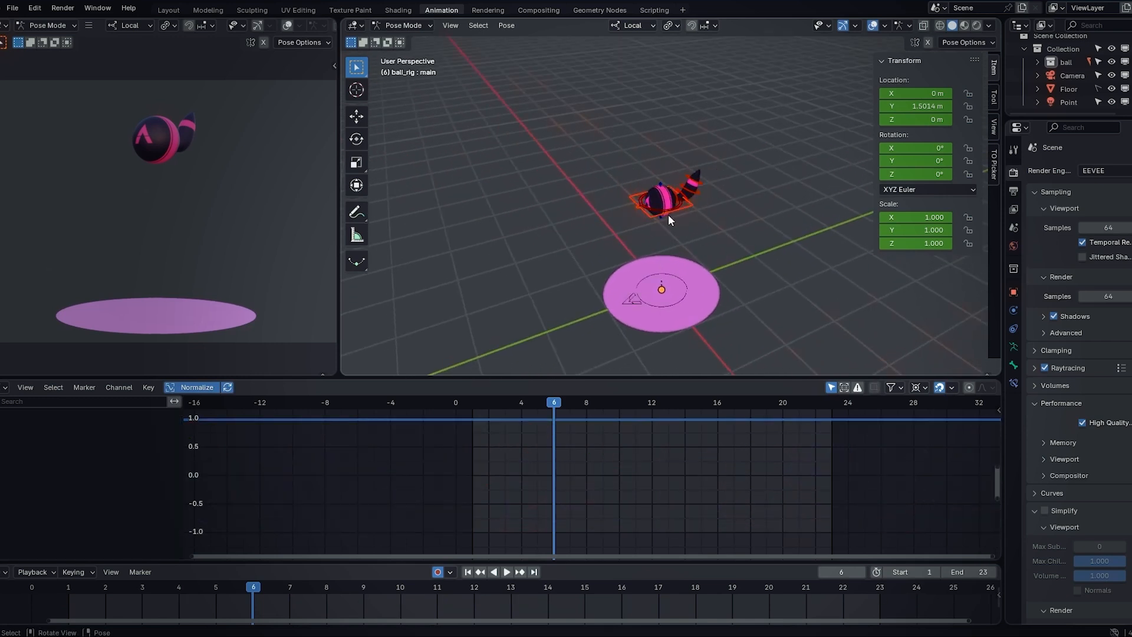
{"action": "left_click", "coordinate": [669, 216]}
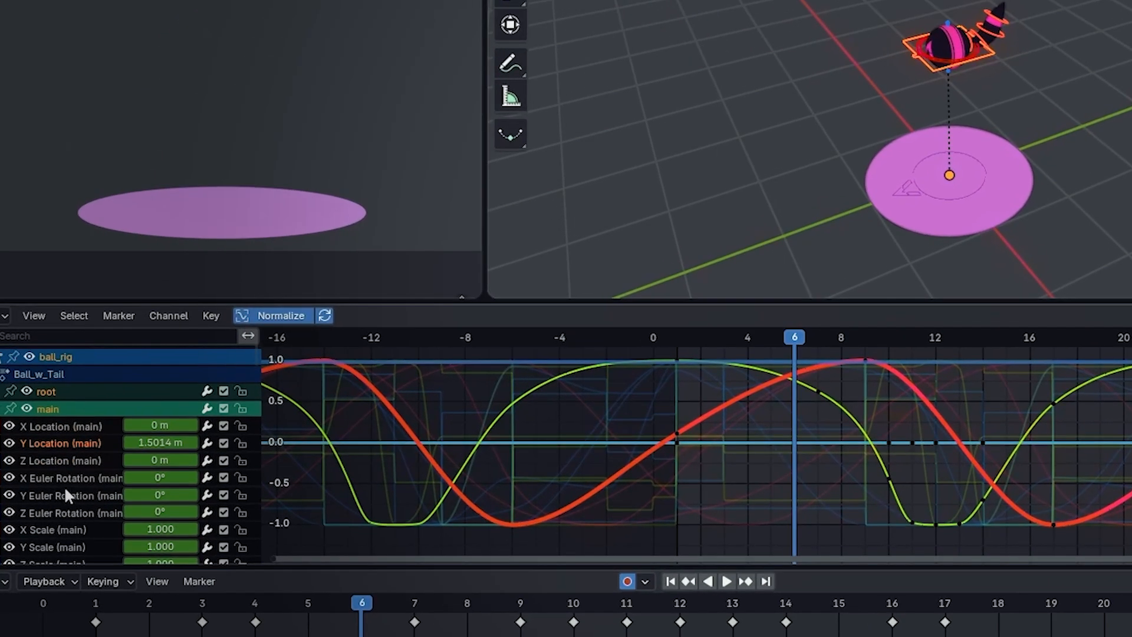
{"action": "key", "text": "a"}
{"action": "scroll", "coordinate": [808, 426], "scroll_direction": "down", "scroll_amount": 4}
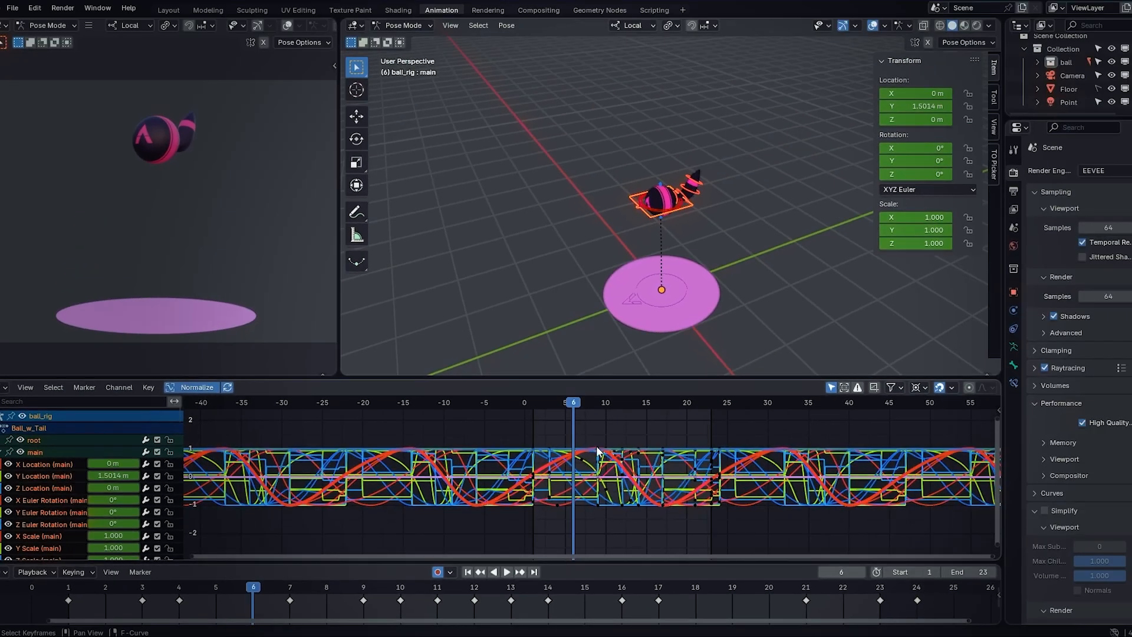
{"action": "key", "text": "a"}
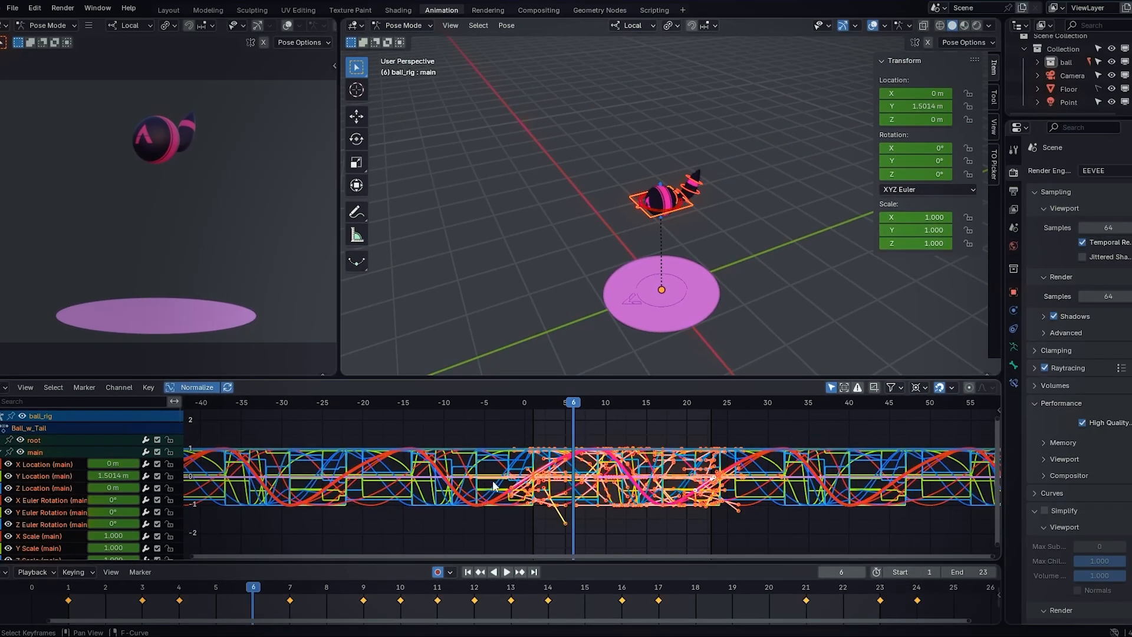
{"action": "scroll", "coordinate": [618, 465], "scroll_direction": "up", "scroll_amount": 1}
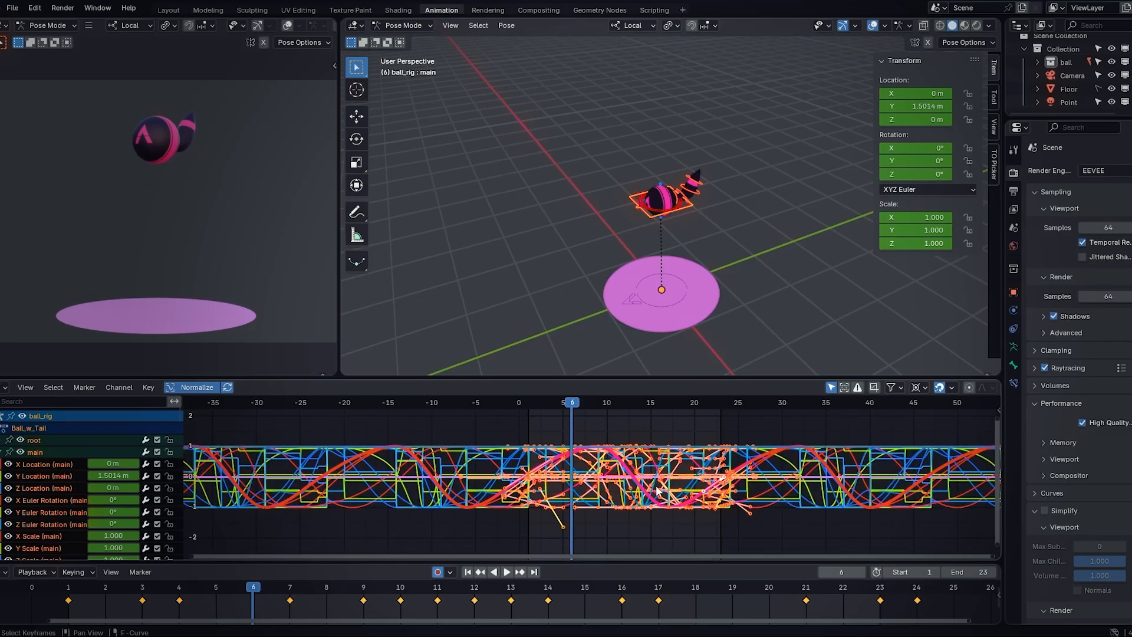
At frame 10, select keys right of it, then left of it, then all keys again
{"action": "left_click_drag", "start_coordinate": [570, 404], "coordinate": [608, 405]}
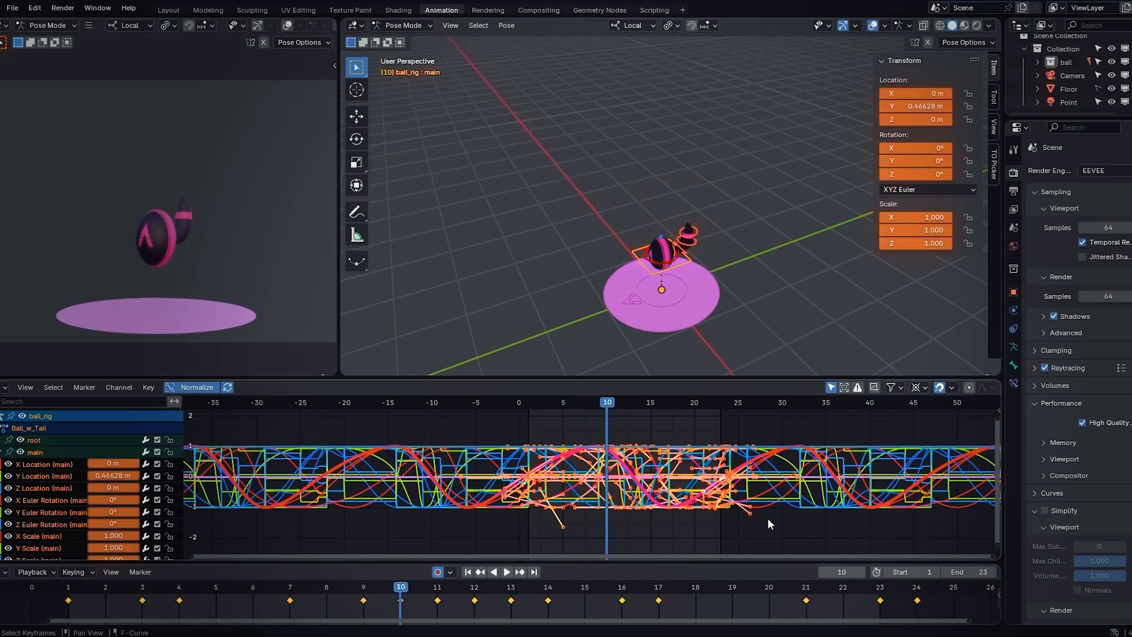
{"action": "key", "text": "bracketright"}
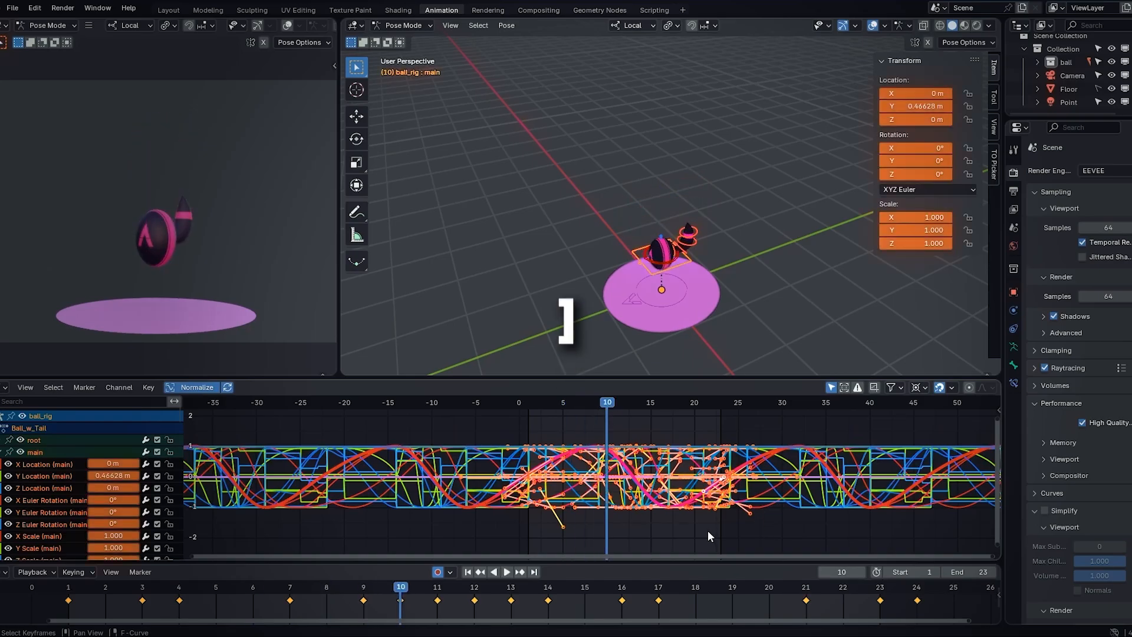
{"action": "key", "text": "bracketright"}
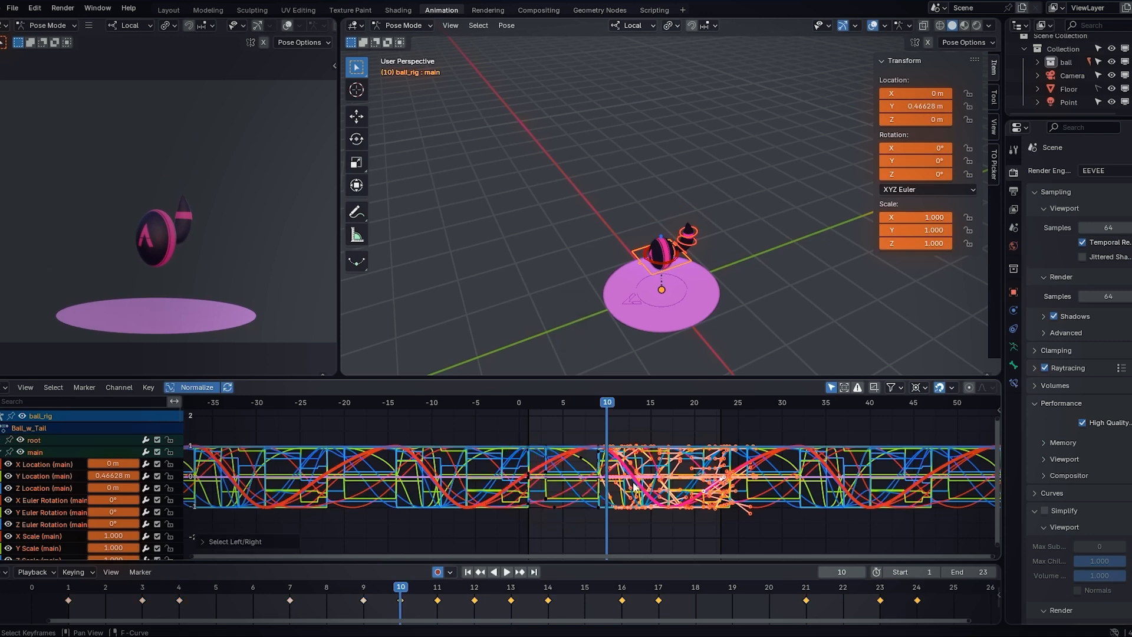
{"action": "key", "text": "bracketleft"}
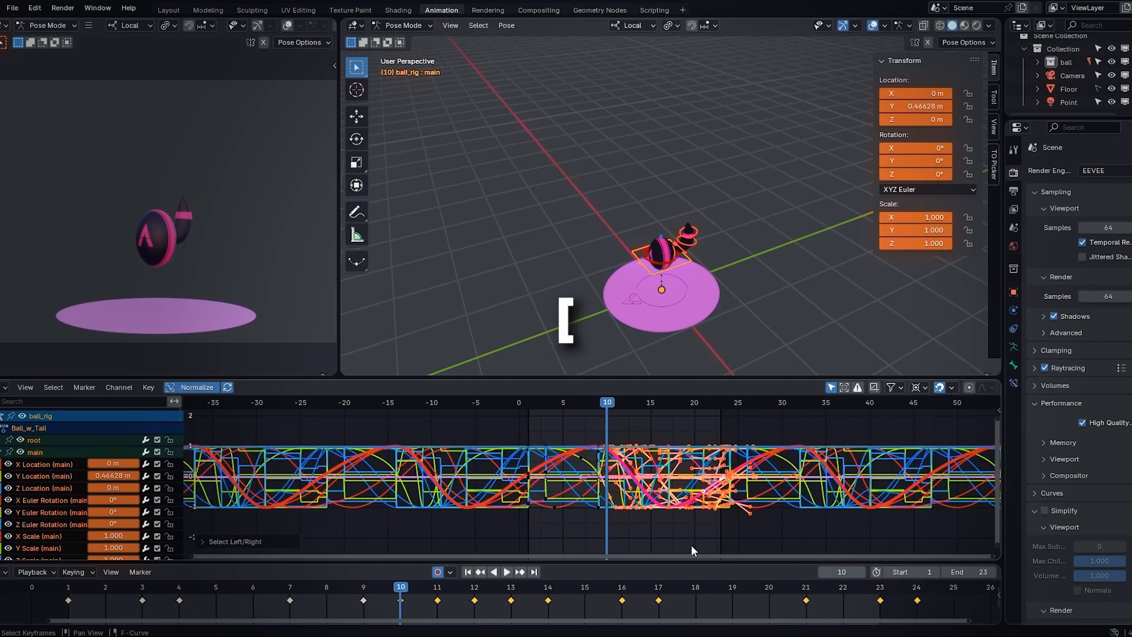
{"action": "key", "text": "bracketleft"}
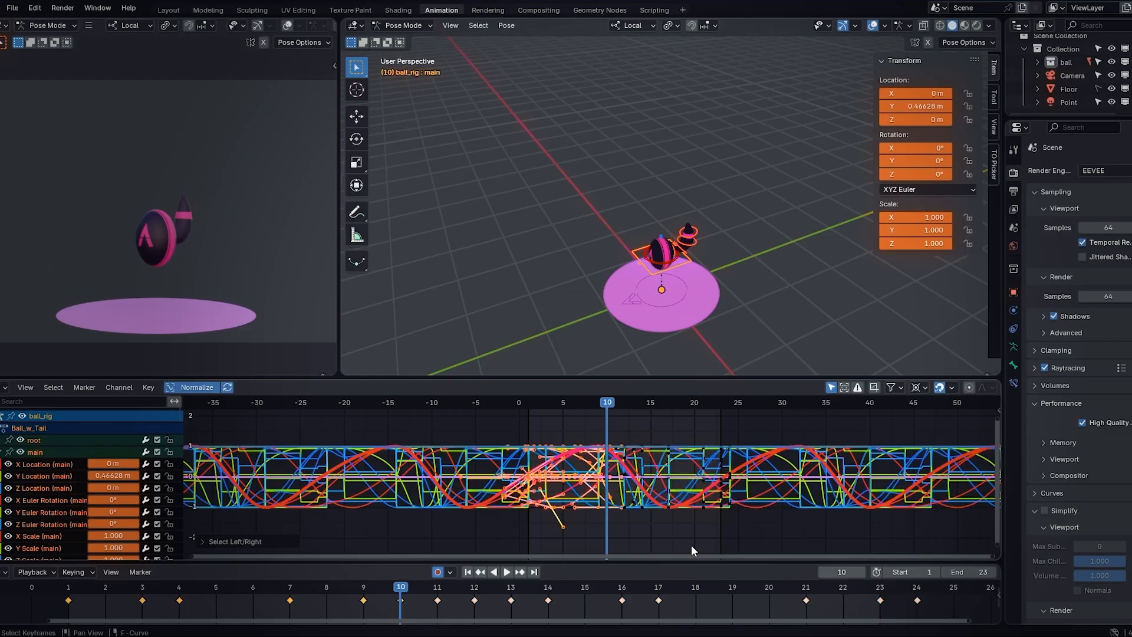
{"action": "key", "text": "alt+a"}
{"action": "key", "text": "a"}
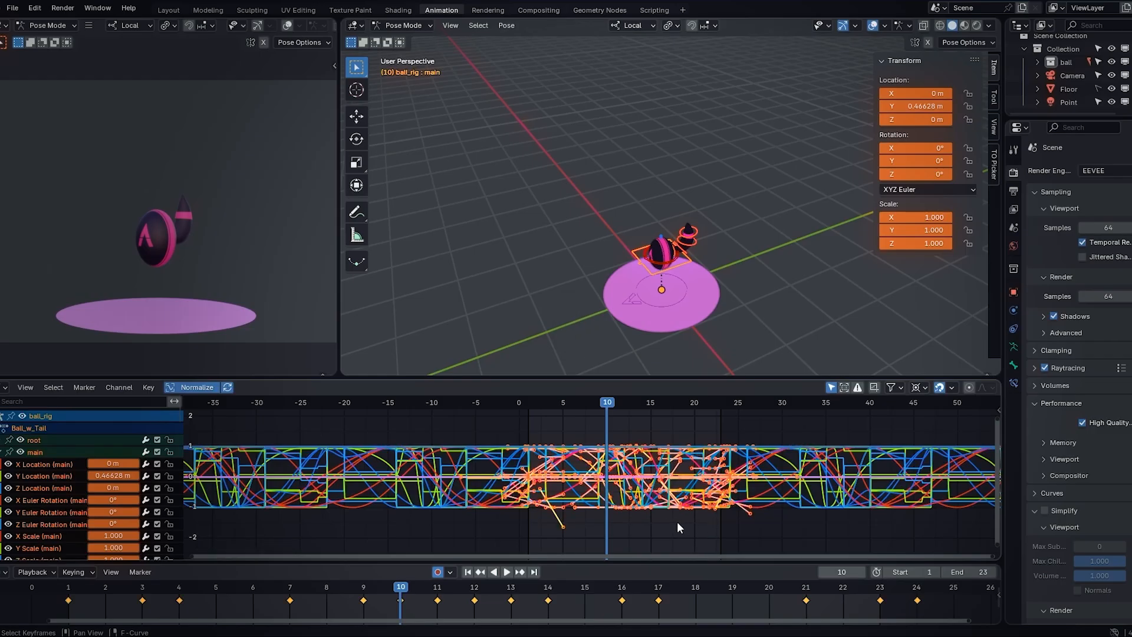
Clean the rig's keyframes via the delete menu and play back the bounce to check it
{"action": "key", "text": "x"}
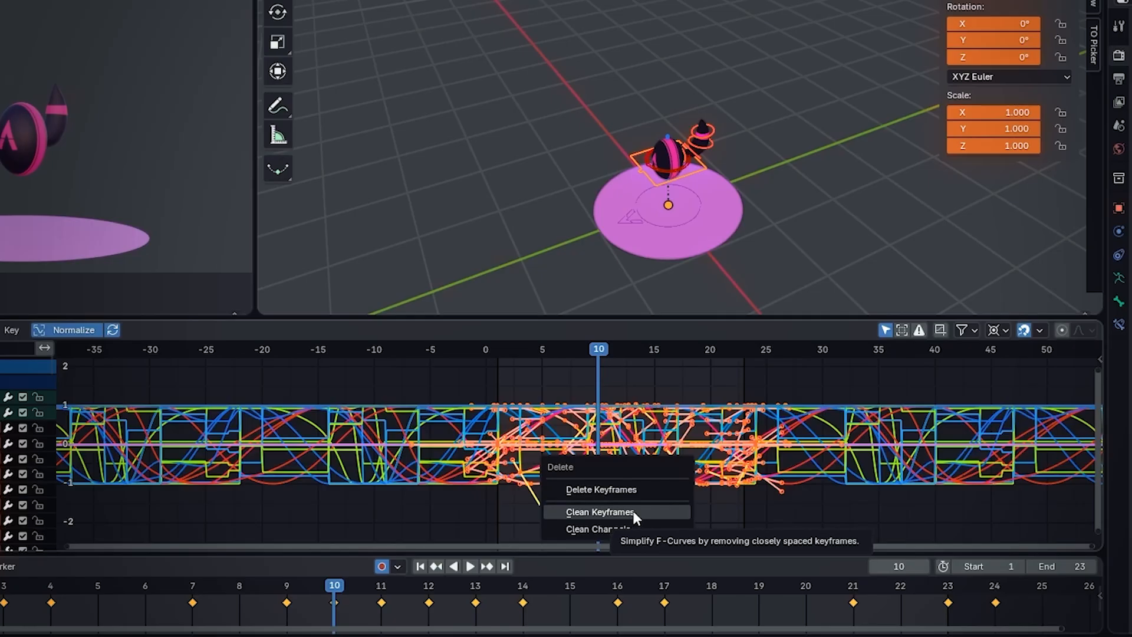
{"action": "left_click", "coordinate": [633, 511]}
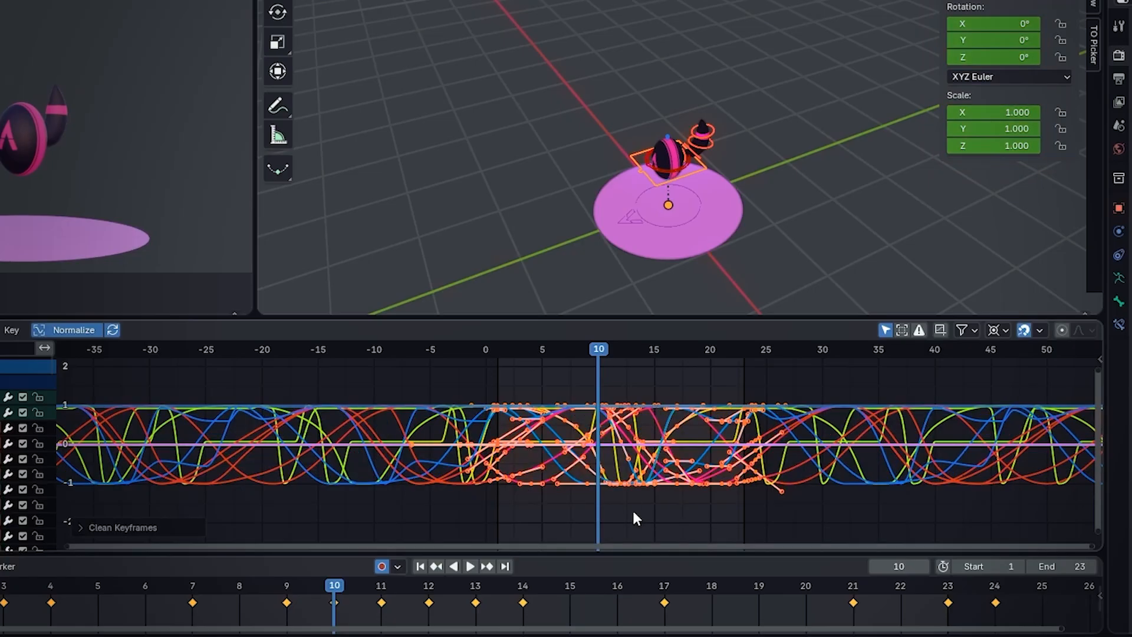
{"action": "key", "text": "space"}
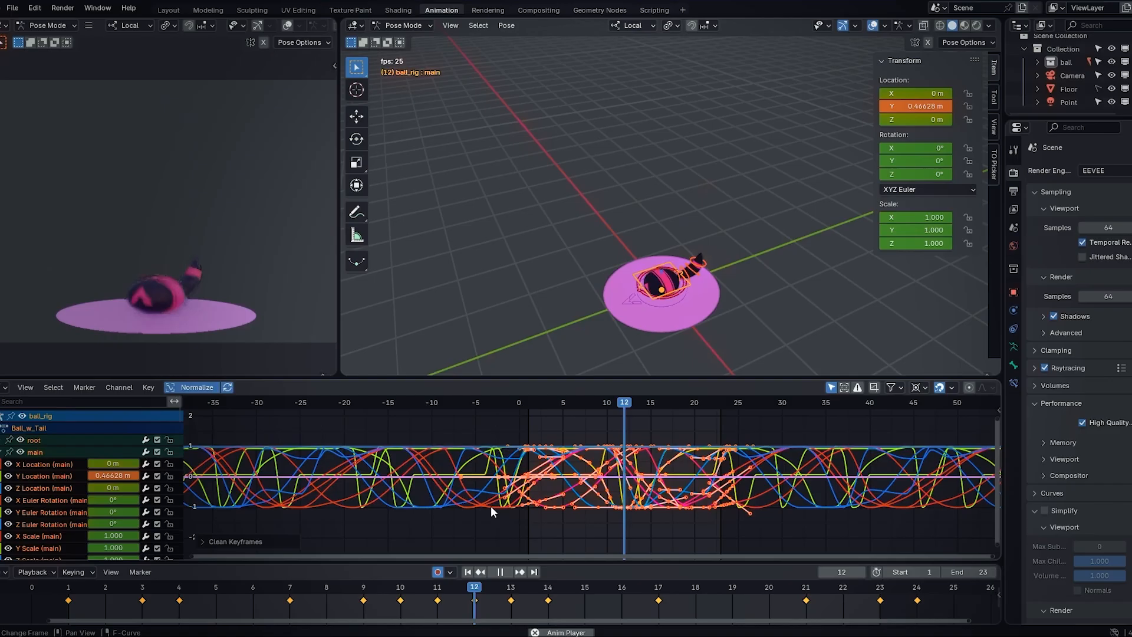
{"action": "key", "text": "space"}
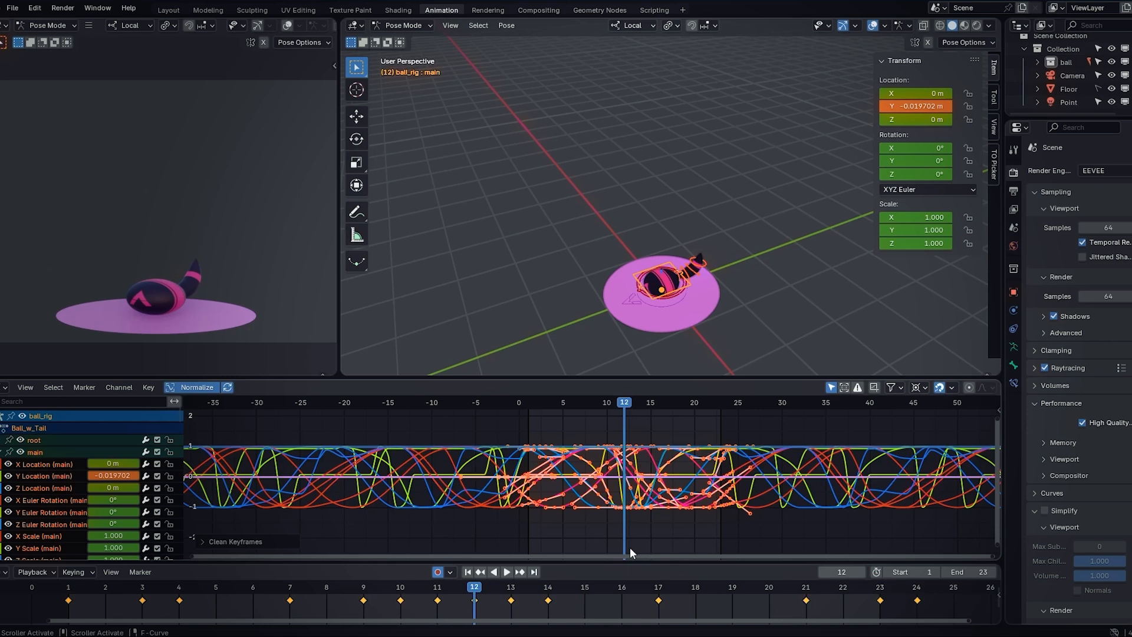
{"action": "key", "text": "space"}
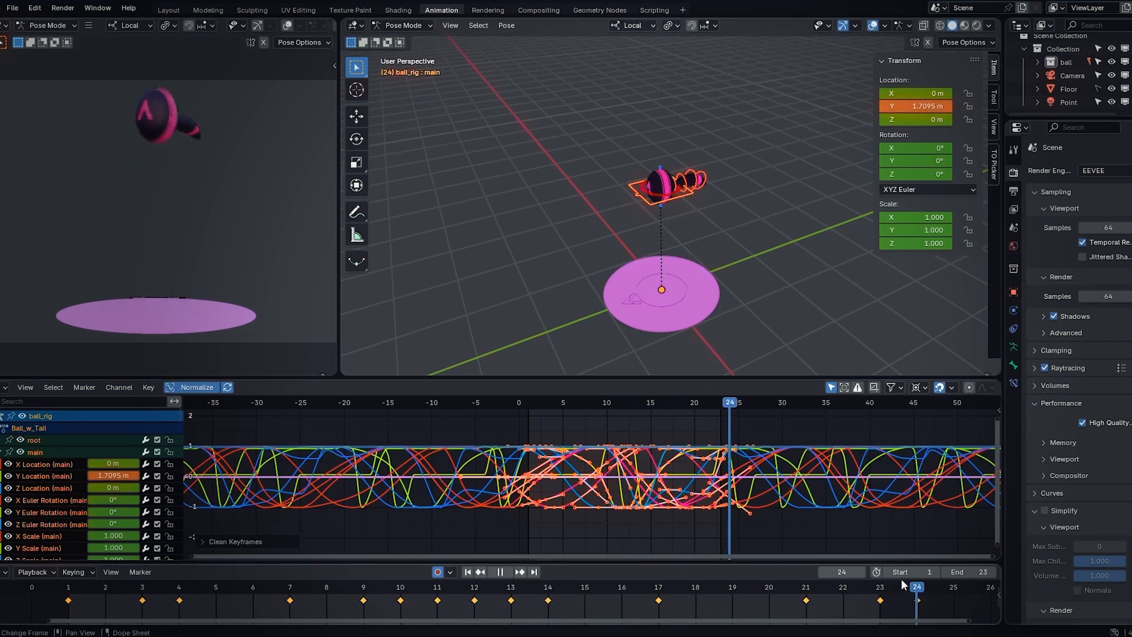
{"action": "mouse_move", "coordinate": [901, 578]}
{"action": "left_mouse_down"}
{"action": "mouse_move", "coordinate": [173, 598]}
{"action": "mouse_move", "coordinate": [580, 580]}
{"action": "mouse_move", "coordinate": [895, 591]}
{"action": "mouse_move", "coordinate": [146, 583]}
{"action": "mouse_move", "coordinate": [156, 570]}
{"action": "left_mouse_up"}
{"action": "key", "text": "space"}
{"action": "key", "text": "space"}
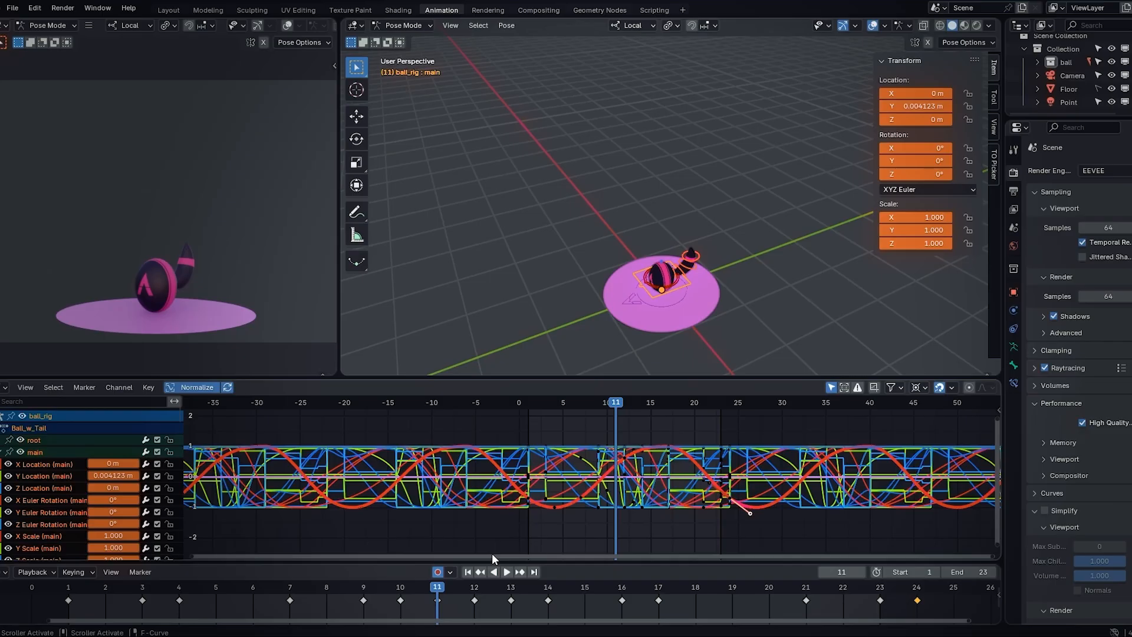
Play from frame 2 and step the timeline through frames 5 and 8
{"action": "left_click", "coordinate": [103, 591]}
{"action": "key", "text": "space"}
{"action": "key", "text": "space"}
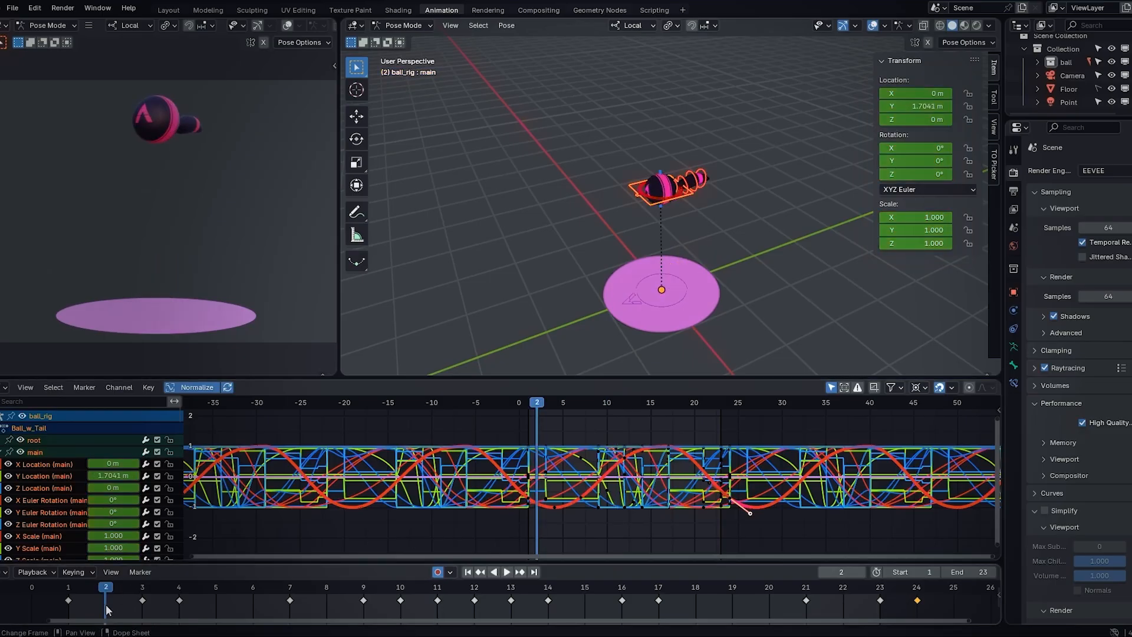
{"action": "left_click", "coordinate": [216, 591]}
{"action": "middle_click_drag", "start_coordinate": [216, 599], "coordinate": [230, 603]}
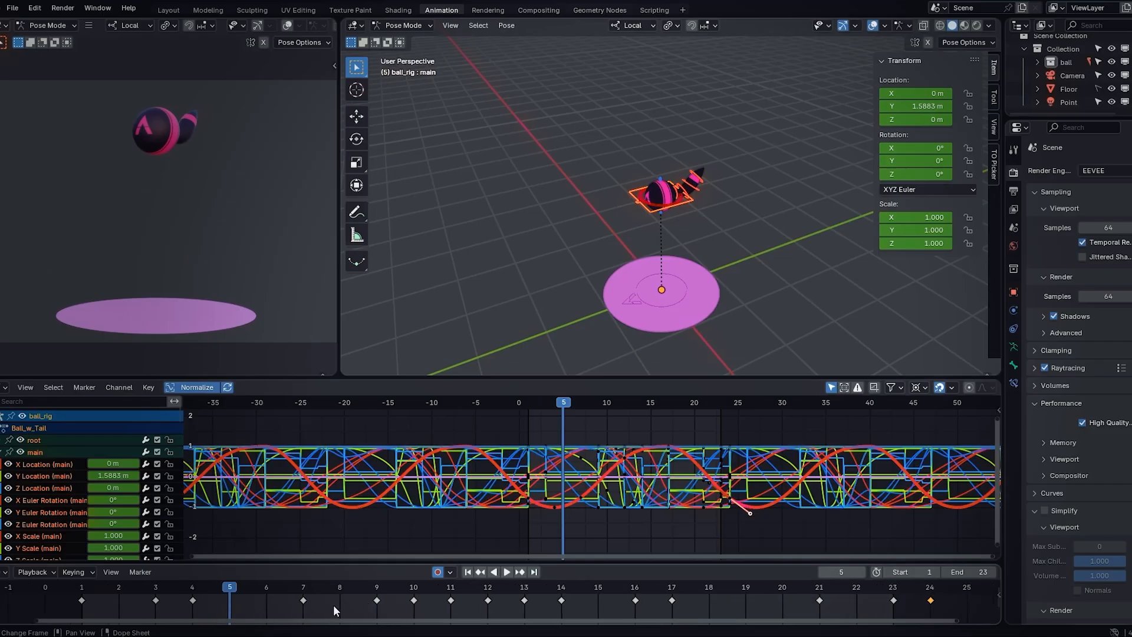
{"action": "left_click", "coordinate": [331, 586]}
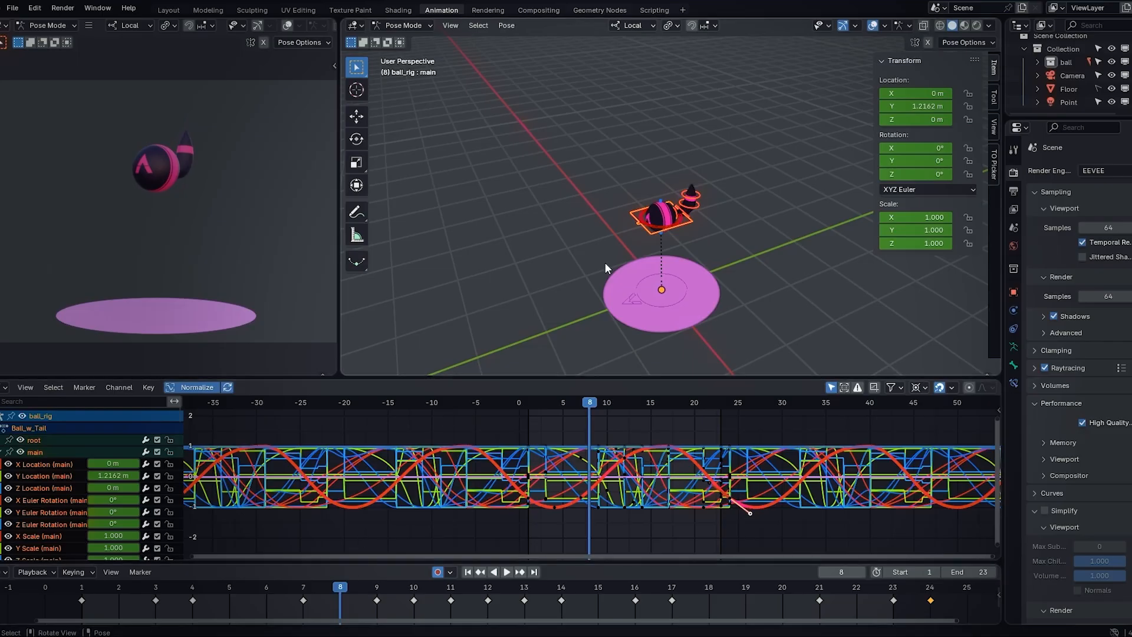
Select only the main bone and copy-paste its keyframes at frame 1
{"action": "left_click", "coordinate": [668, 225]}
{"action": "left_click", "coordinate": [627, 208]}
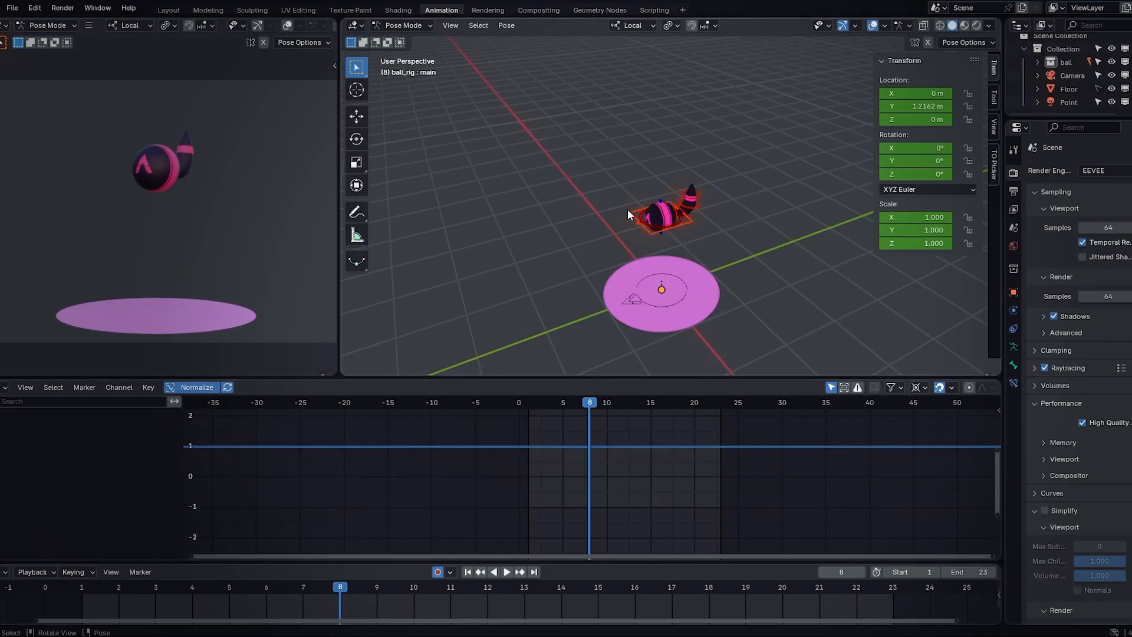
{"action": "left_click_drag", "start_coordinate": [599, 159], "coordinate": [763, 230]}
{"action": "left_click", "coordinate": [680, 221]}
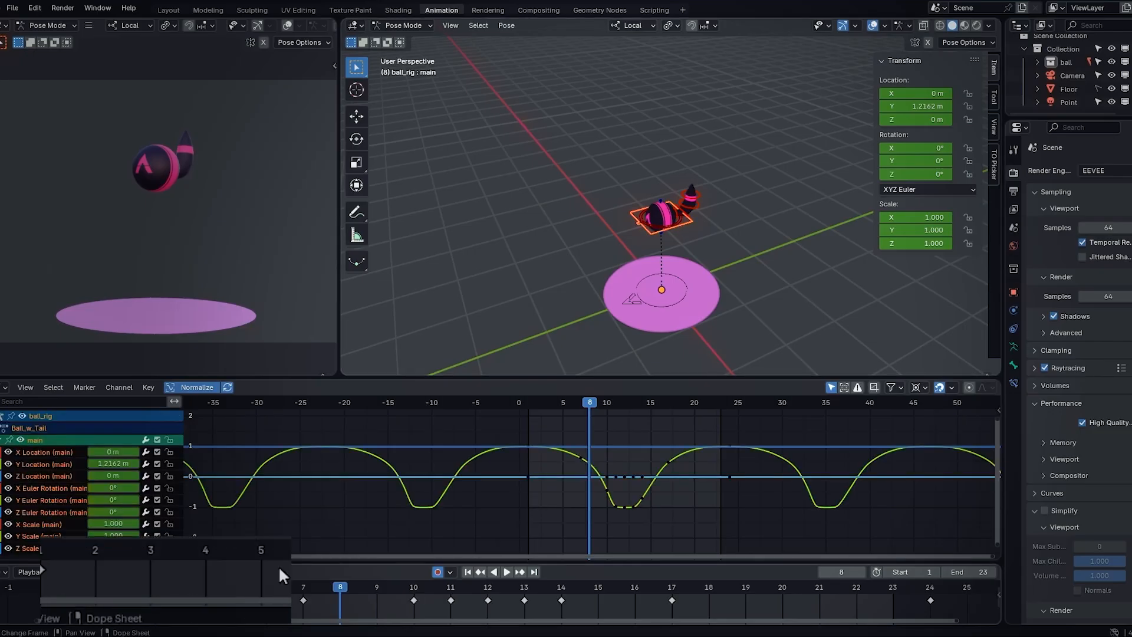
{"action": "left_click", "coordinate": [84, 591]}
{"action": "key", "text": "ctrl+c"}
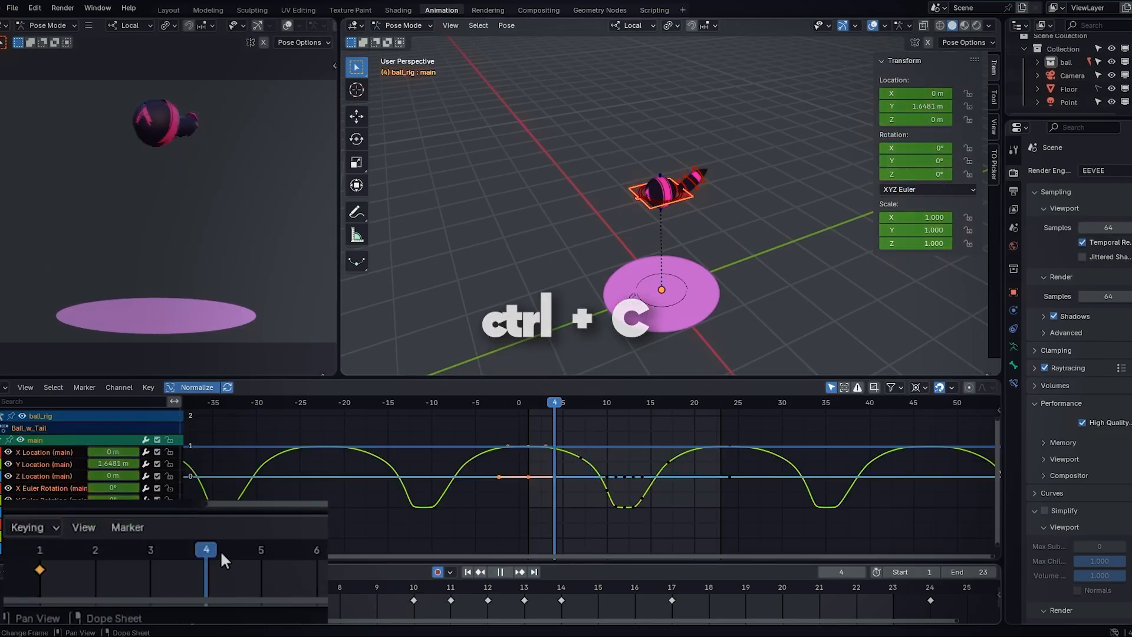
{"action": "key", "text": "ctrl+v"}
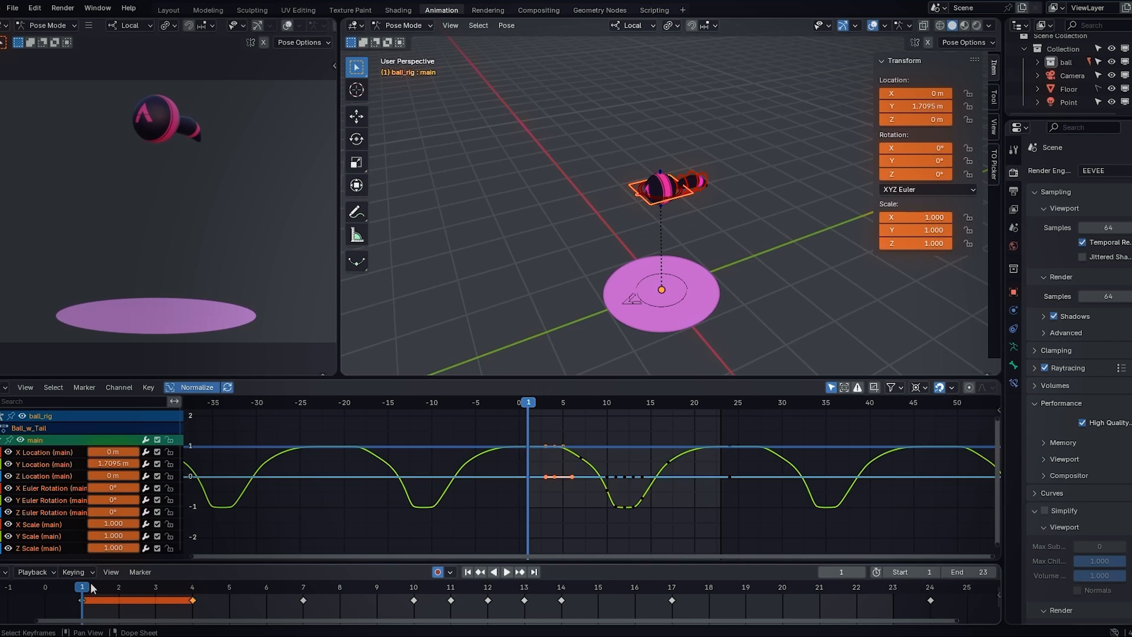
Play the result, then insert a keyframe for the pose at frame 5
{"action": "key", "text": "Right"}
{"action": "key", "text": "Right"}
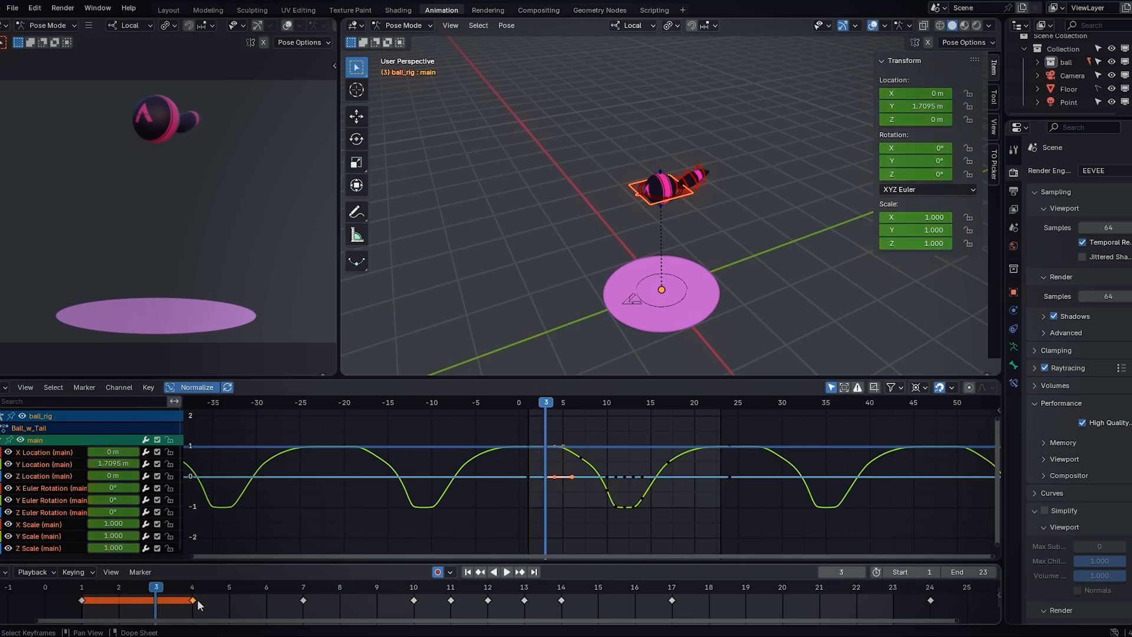
{"action": "left_click", "coordinate": [197, 598]}
{"action": "key", "text": "space"}
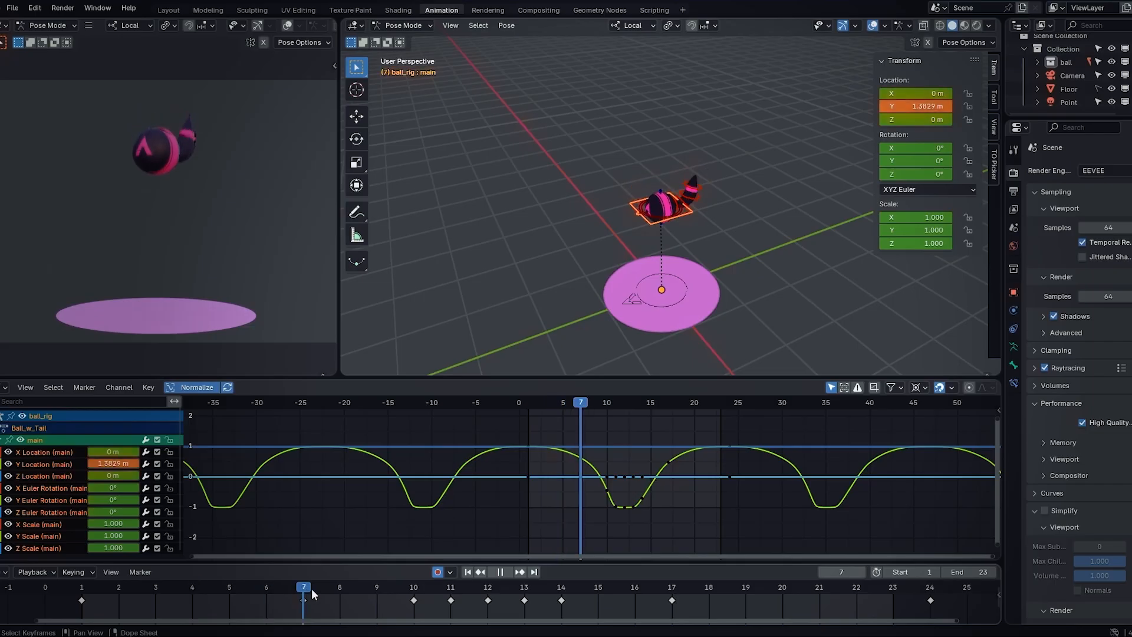
{"action": "key", "text": "space"}
{"action": "left_click_drag", "start_coordinate": [115, 587], "coordinate": [231, 593]}
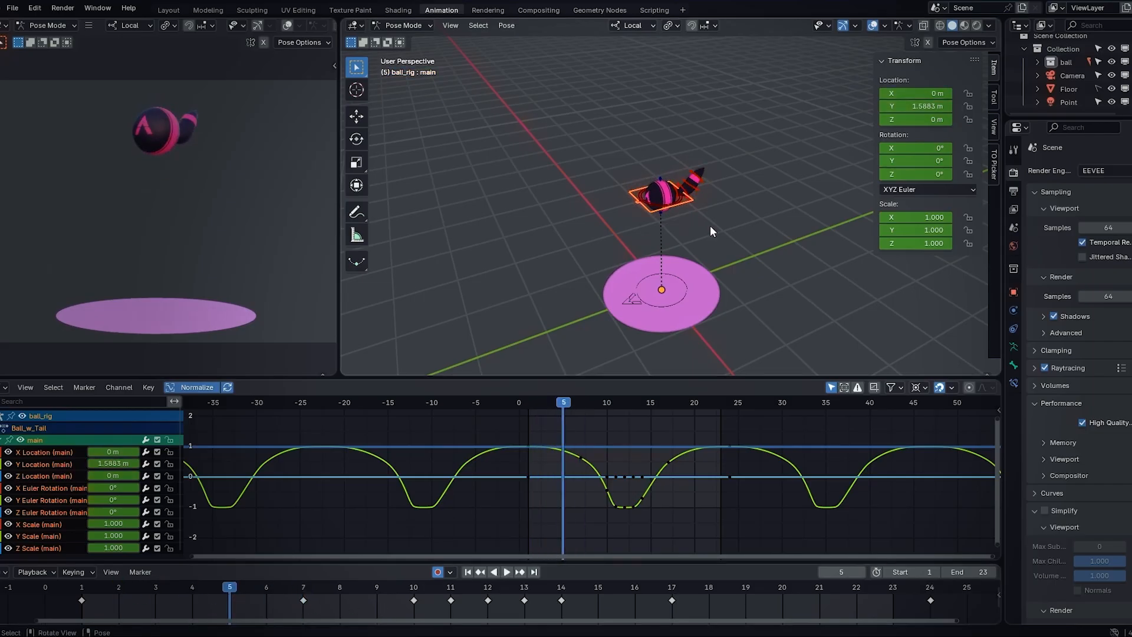
{"action": "key", "text": "i"}
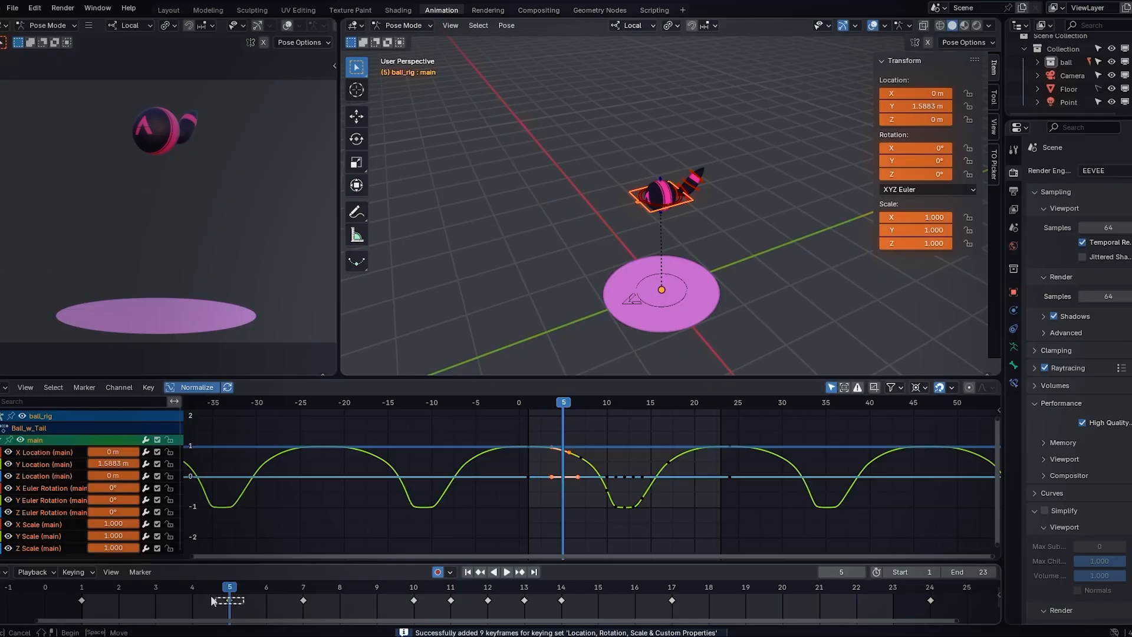
Paste the copied keys at frame 22, inspect them and undo the paste
{"action": "key", "text": "space"}
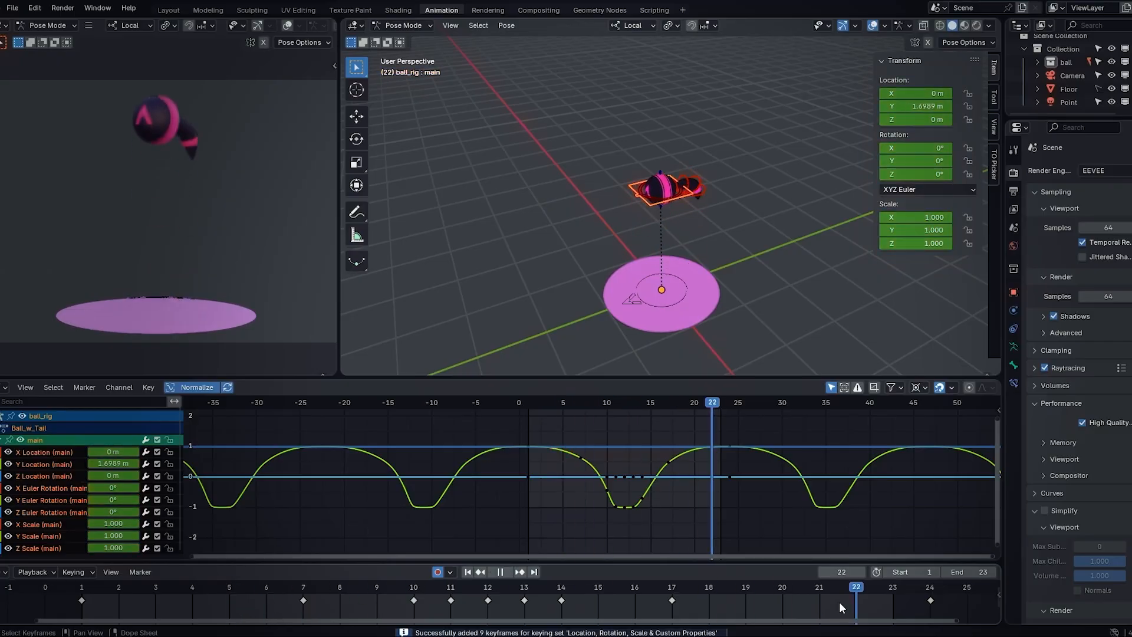
{"action": "key", "text": "space"}
{"action": "key", "text": "ctrl+v"}
{"action": "left_click_drag", "start_coordinate": [834, 598], "coordinate": [737, 609]}
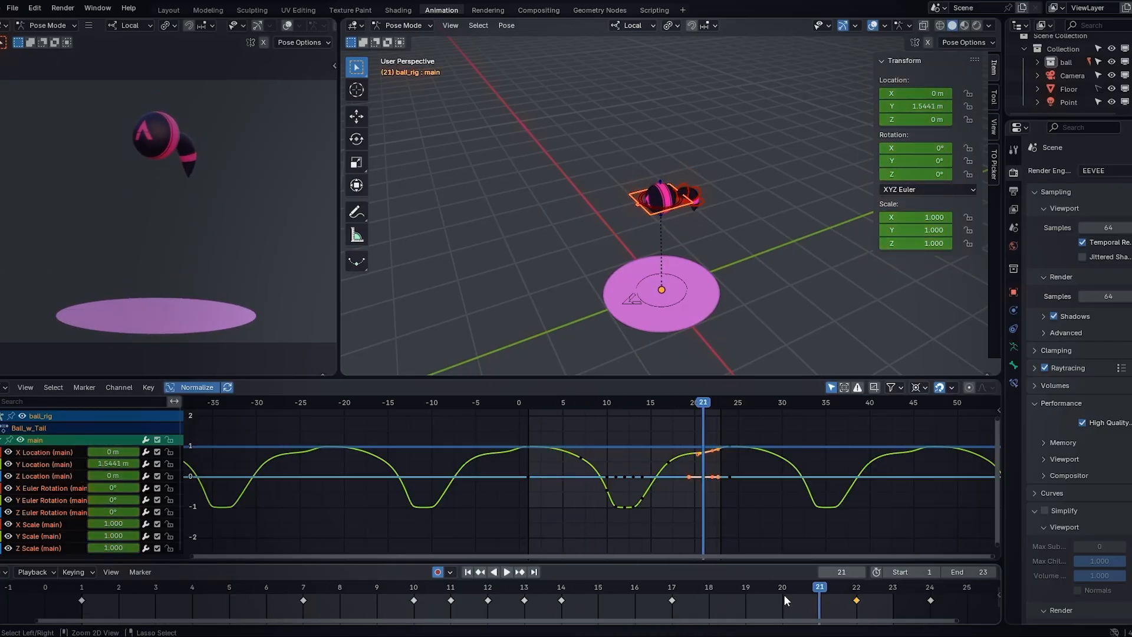
{"action": "key", "text": "ctrl+z"}
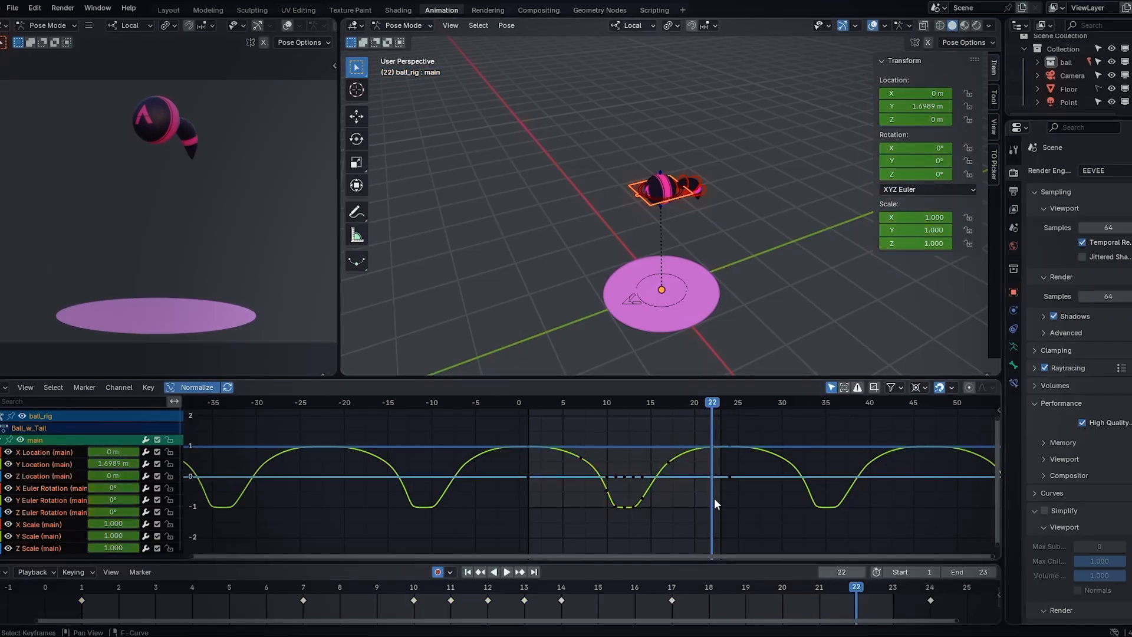
{"action": "middle_click_drag", "start_coordinate": [761, 511], "coordinate": [680, 522]}
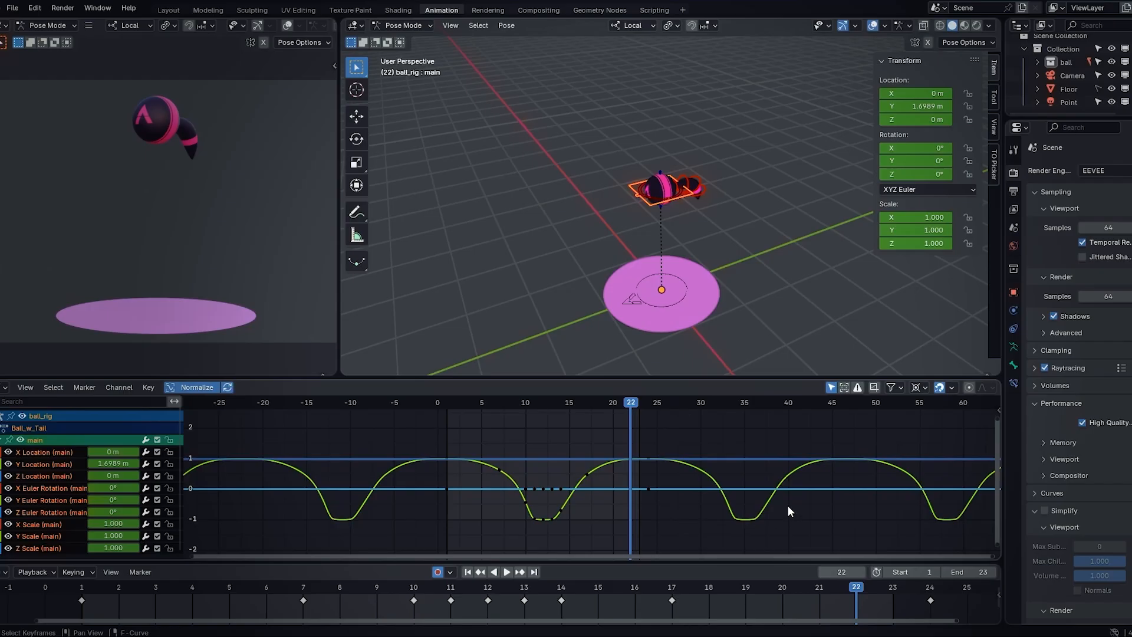
{"action": "key", "text": "n"}
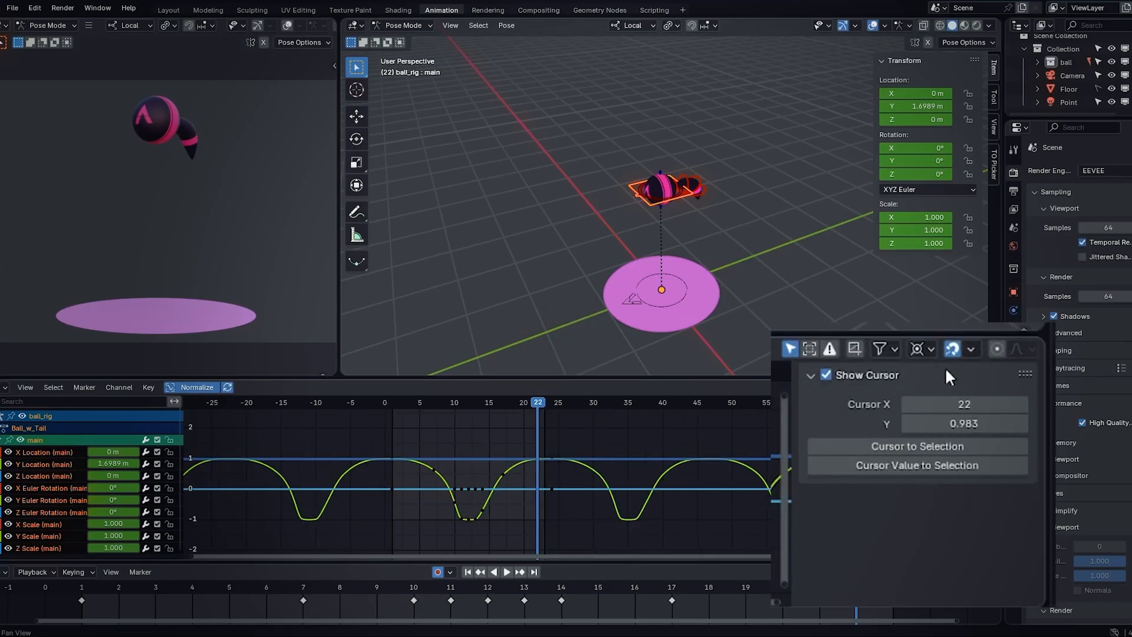
Make the main bone's Y Location curve active and show its Modifiers settings with the Cycles modifier
{"action": "left_click", "coordinate": [54, 489]}
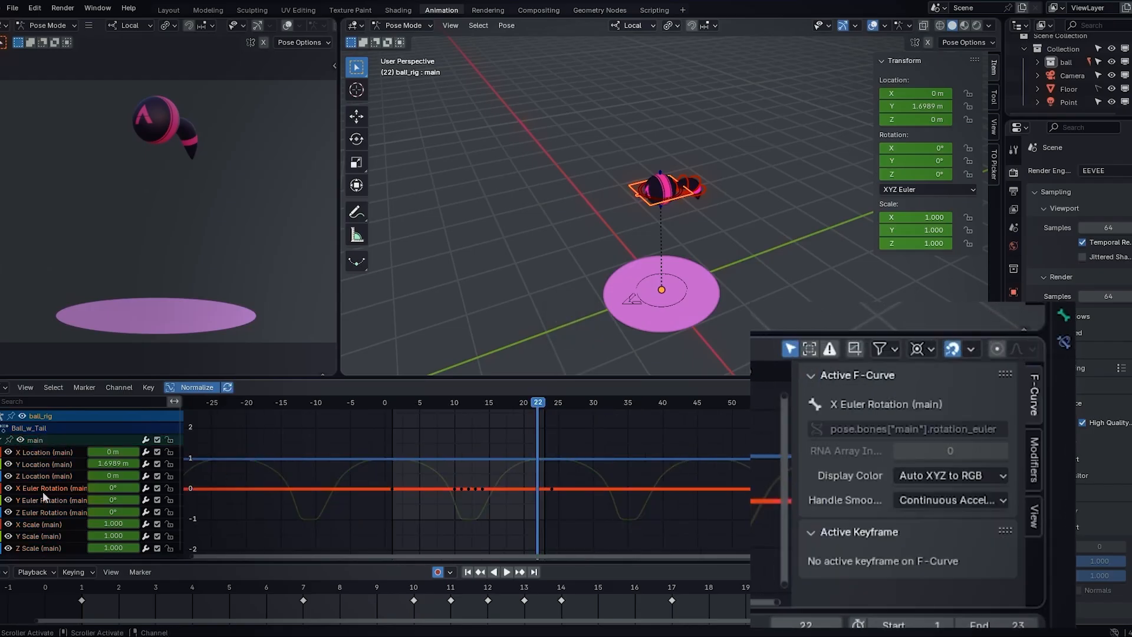
{"action": "left_click", "coordinate": [45, 498]}
{"action": "left_click", "coordinate": [673, 197]}
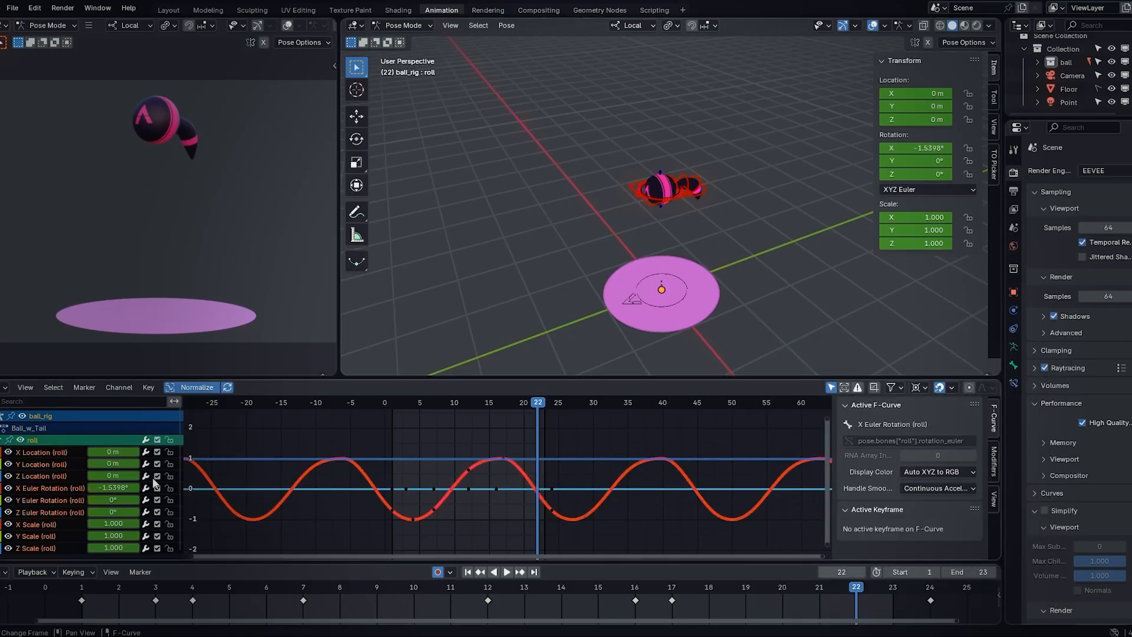
{"action": "left_click", "coordinate": [651, 204]}
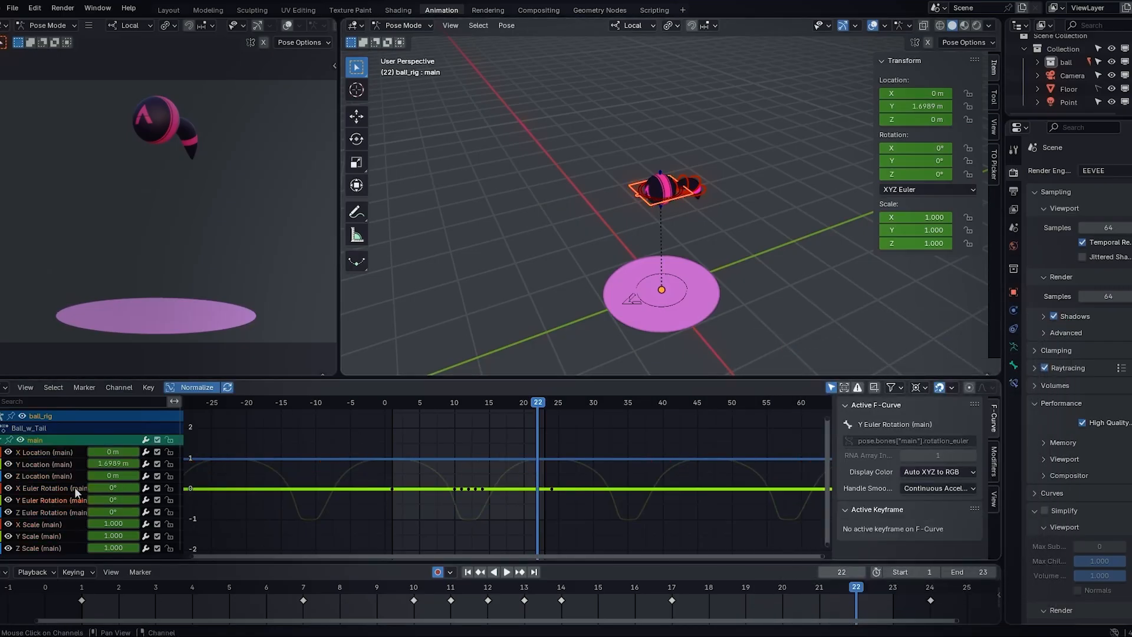
{"action": "left_click", "coordinate": [48, 487]}
{"action": "left_click", "coordinate": [41, 463]}
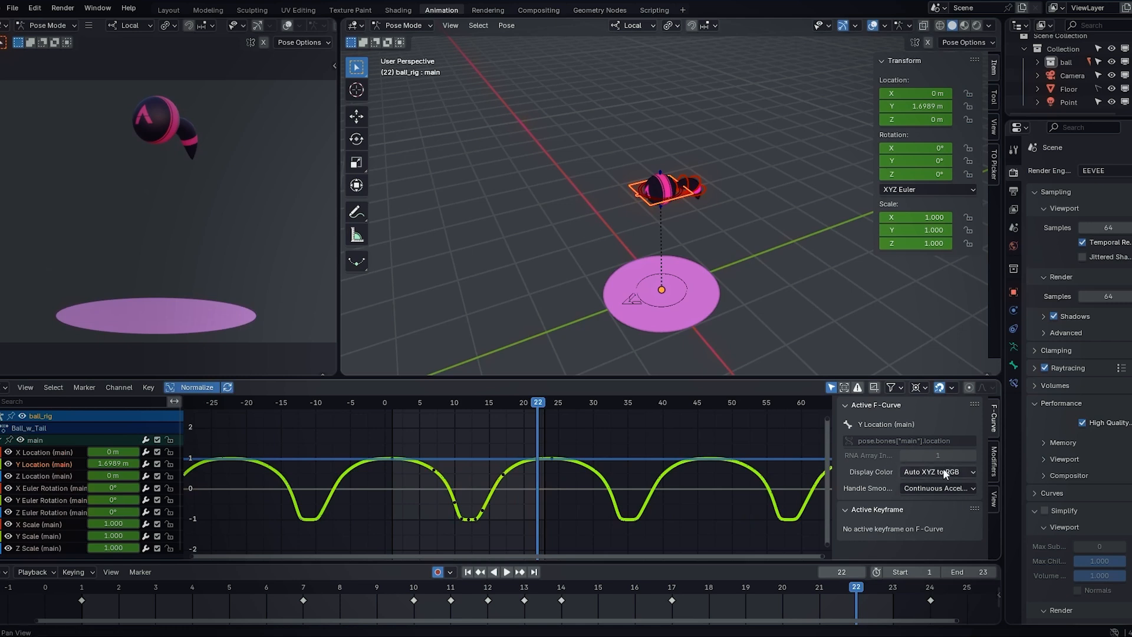
{"action": "left_click", "coordinate": [995, 466]}
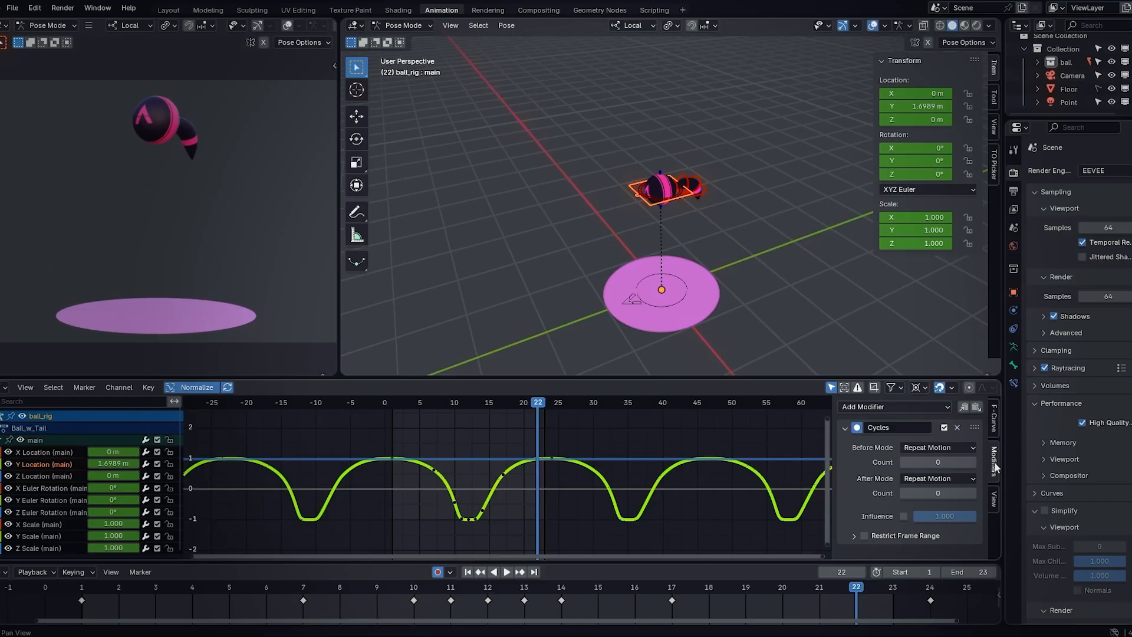
Try a Stepped Interpolation modifier on the curve, preview it and undo it
{"action": "left_click", "coordinate": [891, 406]}
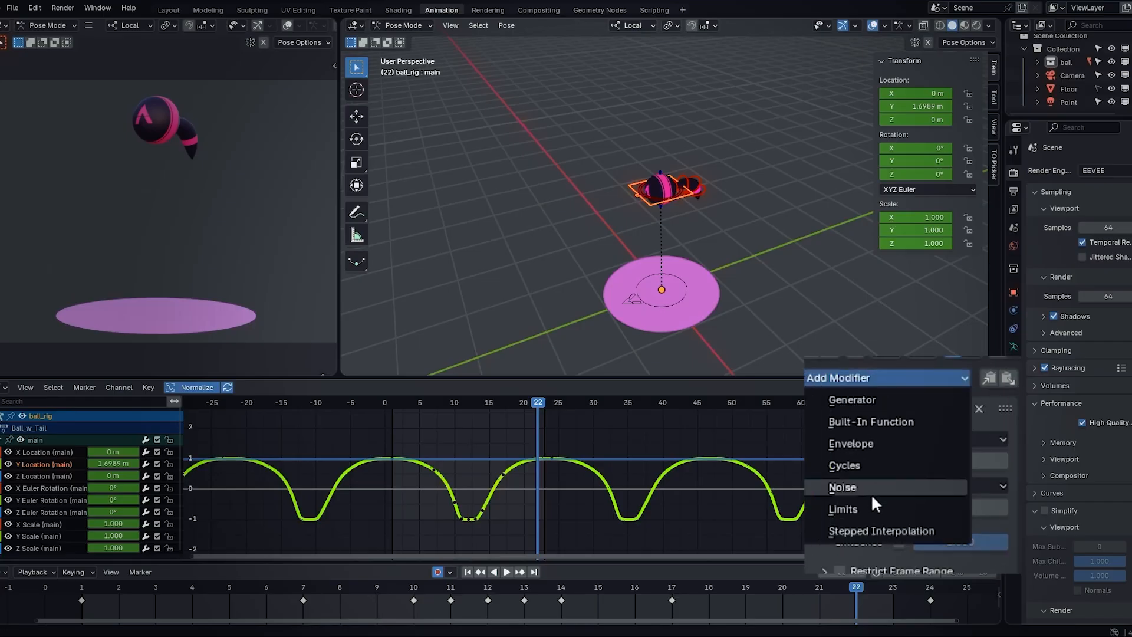
{"action": "left_click", "coordinate": [880, 531]}
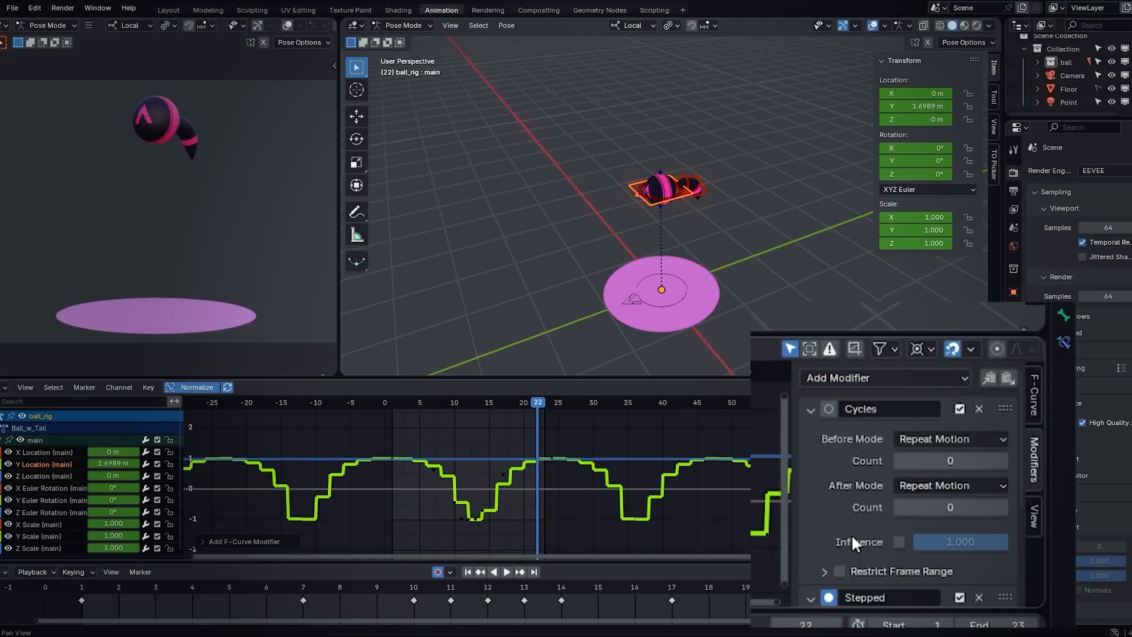
{"action": "key", "text": "space"}
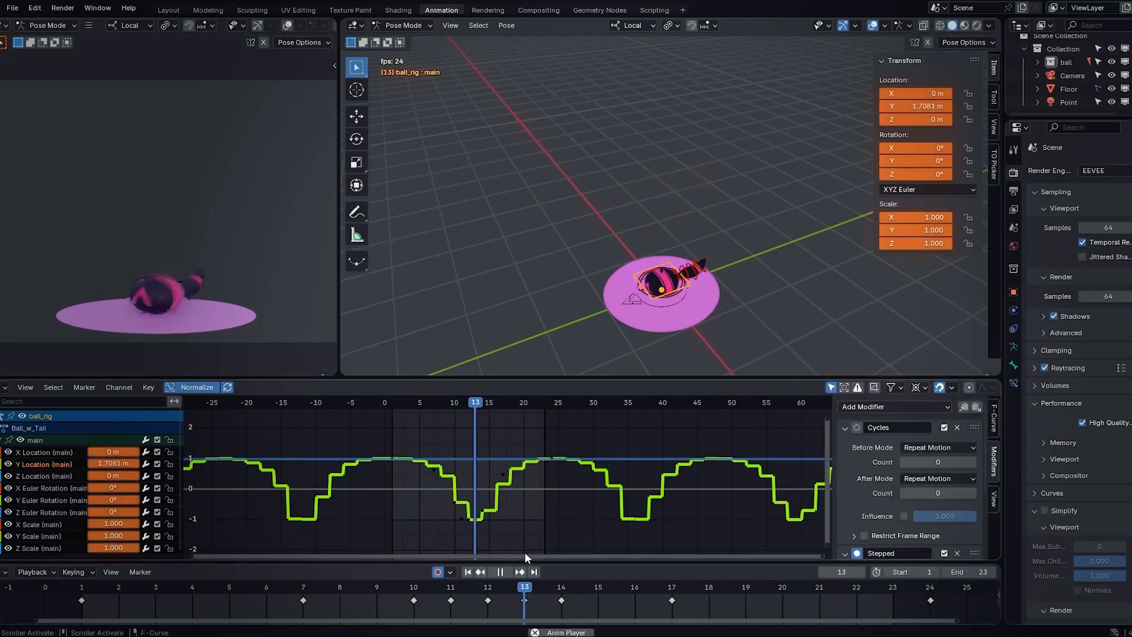
{"action": "key", "text": "space"}
{"action": "key", "text": "ctrl+z"}
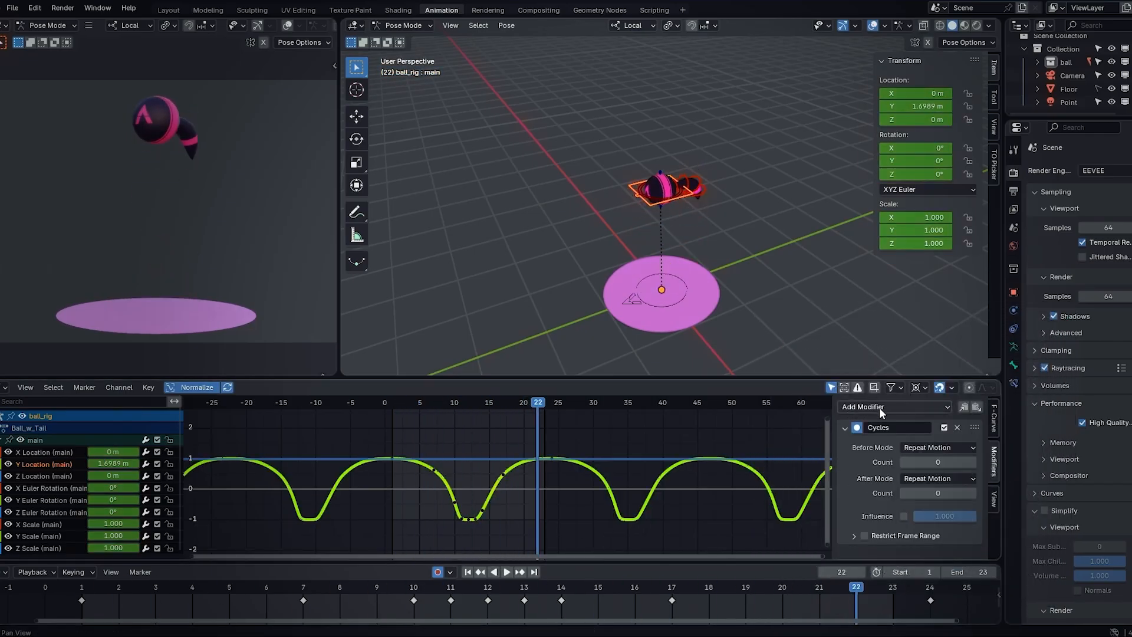
{"action": "left_click", "coordinate": [880, 406]}
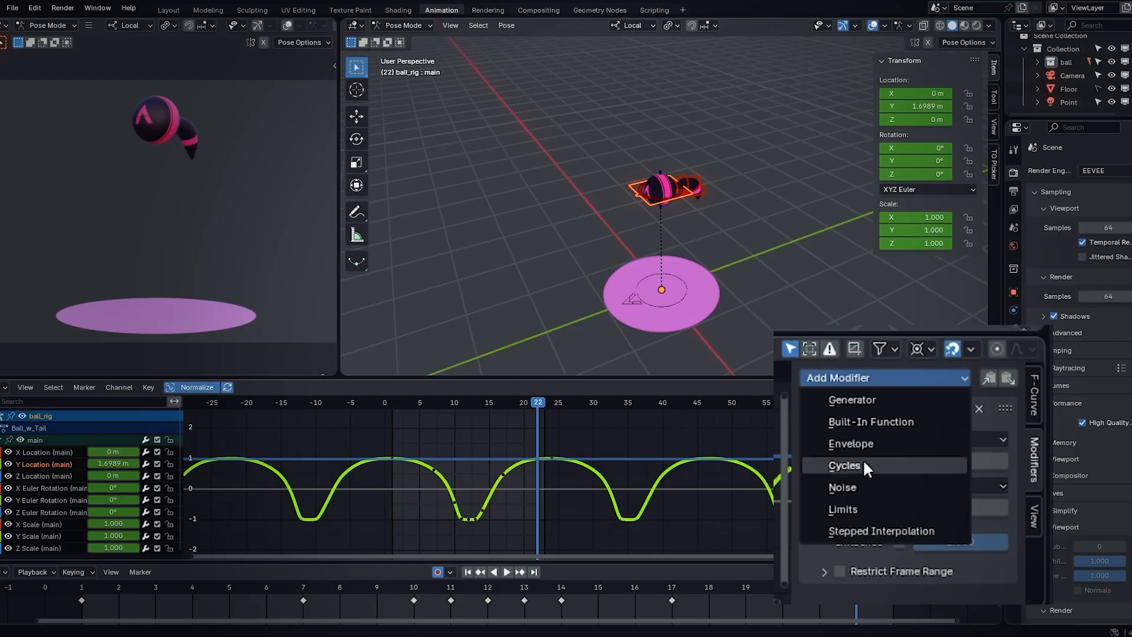
Add a Noise modifier with Scale 2.100 and Offset 4.900 to the Y Location curve
{"action": "left_click", "coordinate": [849, 486]}
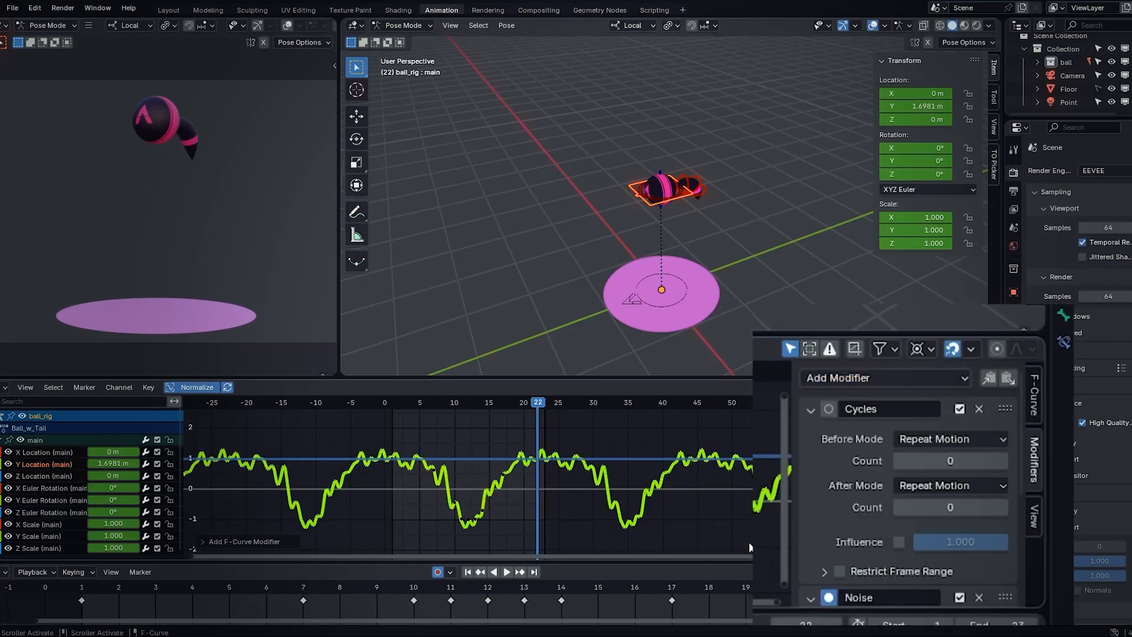
{"action": "scroll", "coordinate": [884, 522], "scroll_direction": "down", "scroll_amount": 5}
{"action": "scroll", "coordinate": [903, 495], "scroll_direction": "down", "scroll_amount": 2}
{"action": "scroll", "coordinate": [904, 487], "scroll_direction": "down", "scroll_amount": 1}
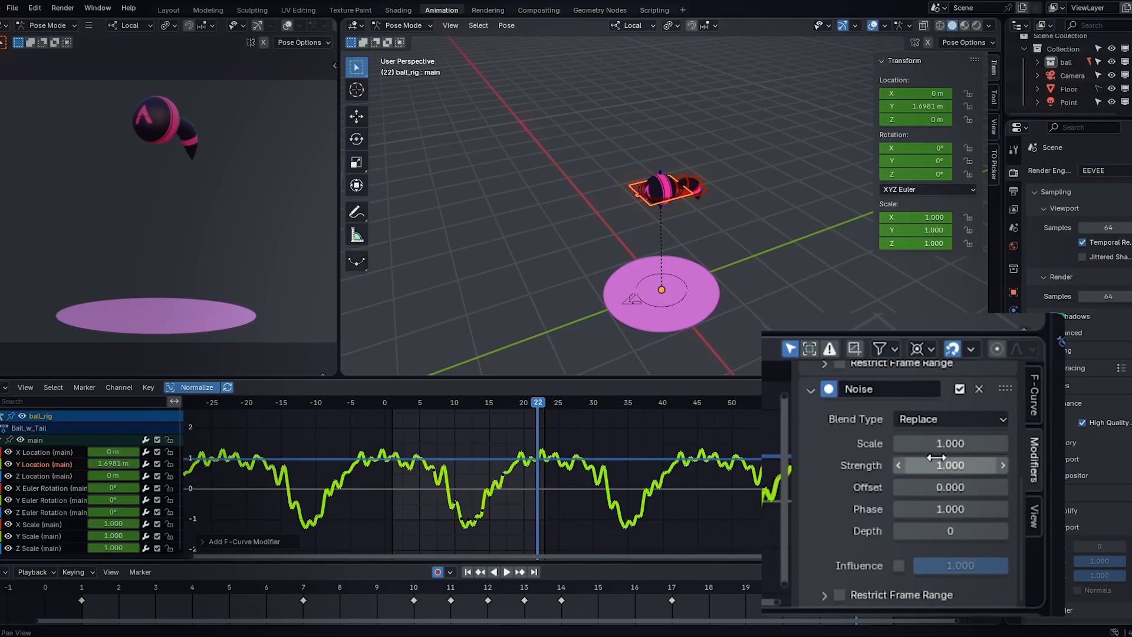
{"action": "left_click_drag", "start_coordinate": [950, 443], "coordinate": [999, 443]}
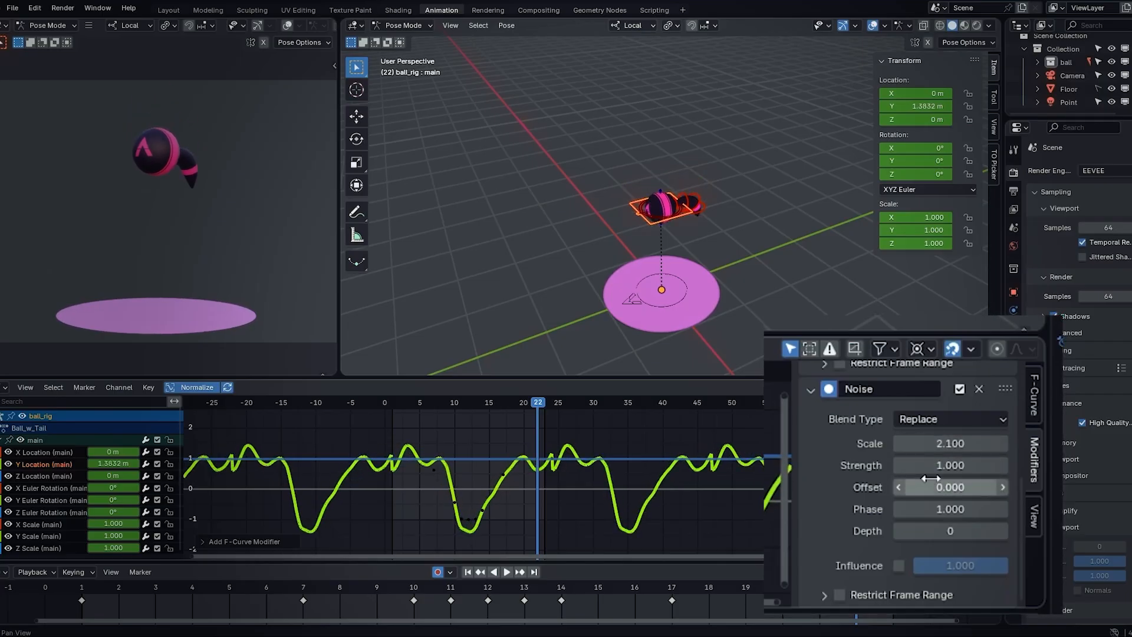
{"action": "left_click_drag", "start_coordinate": [950, 487], "coordinate": [1000, 486]}
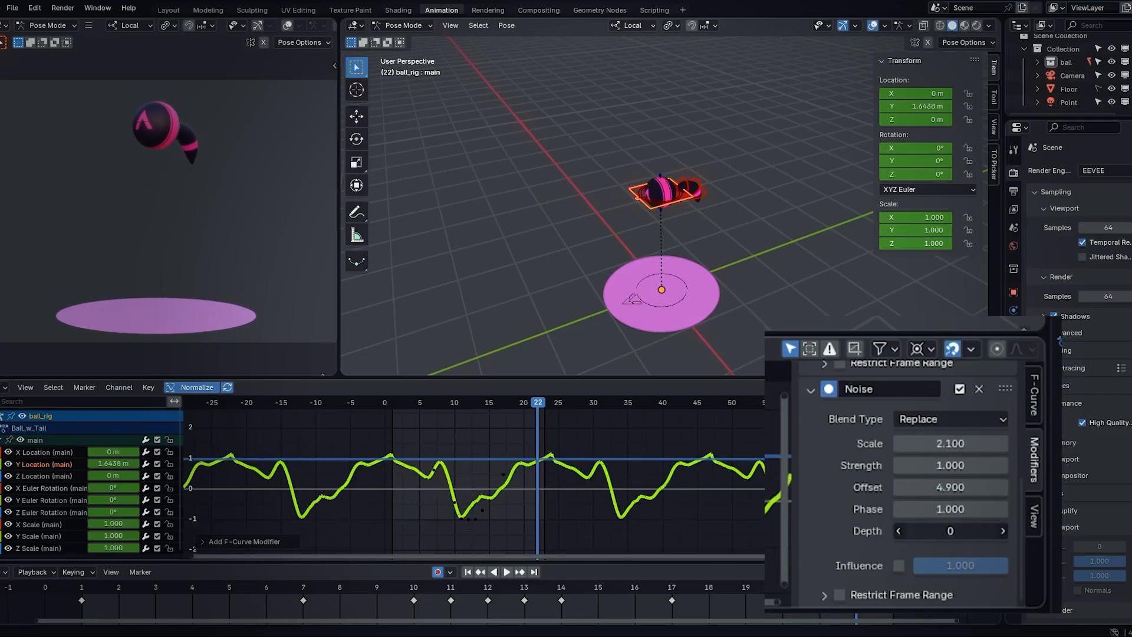
{"action": "mouse_move", "coordinate": [949, 530]}
{"action": "left_mouse_down"}
{"action": "mouse_move", "coordinate": [1000, 530]}
{"action": "mouse_move", "coordinate": [870, 490]}
{"action": "left_mouse_up"}
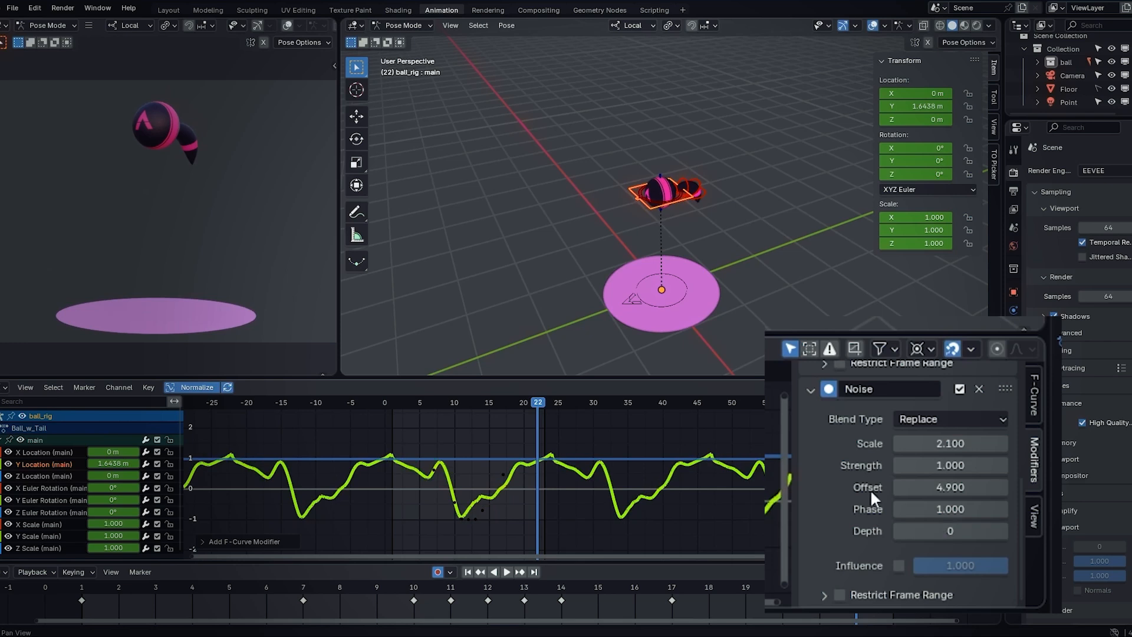
{"action": "left_click", "coordinate": [825, 592]}
{"action": "scroll", "coordinate": [857, 531], "scroll_direction": "down", "scroll_amount": 2}
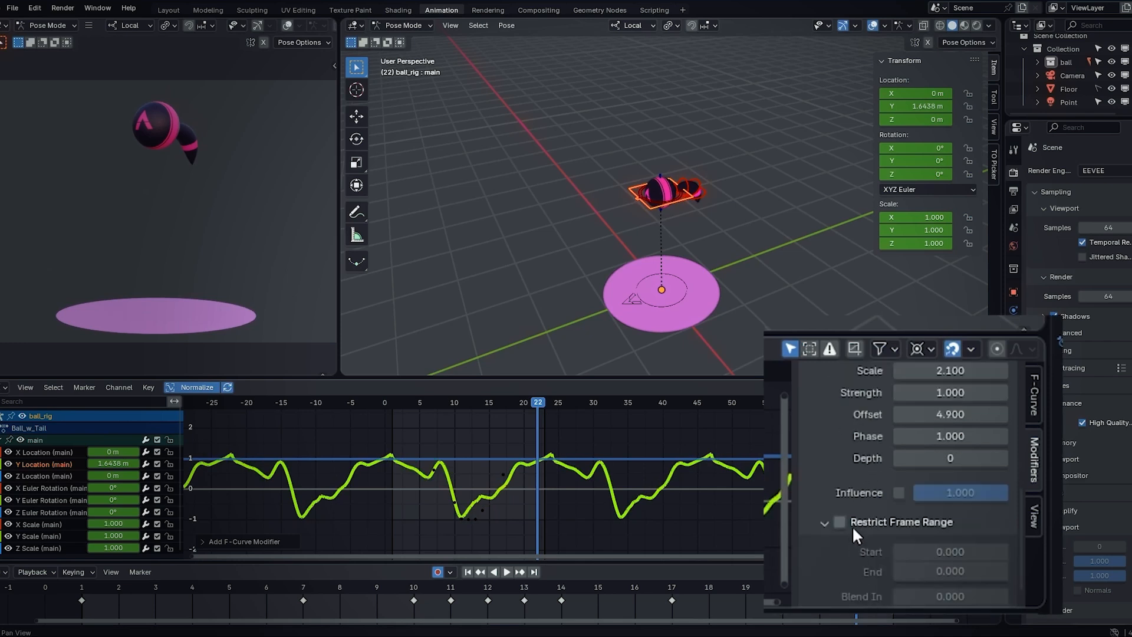
Restrict the Noise modifier to frames 10 through 10 and raise its scale
{"action": "left_click", "coordinate": [840, 521]}
{"action": "left_click", "coordinate": [930, 550]}
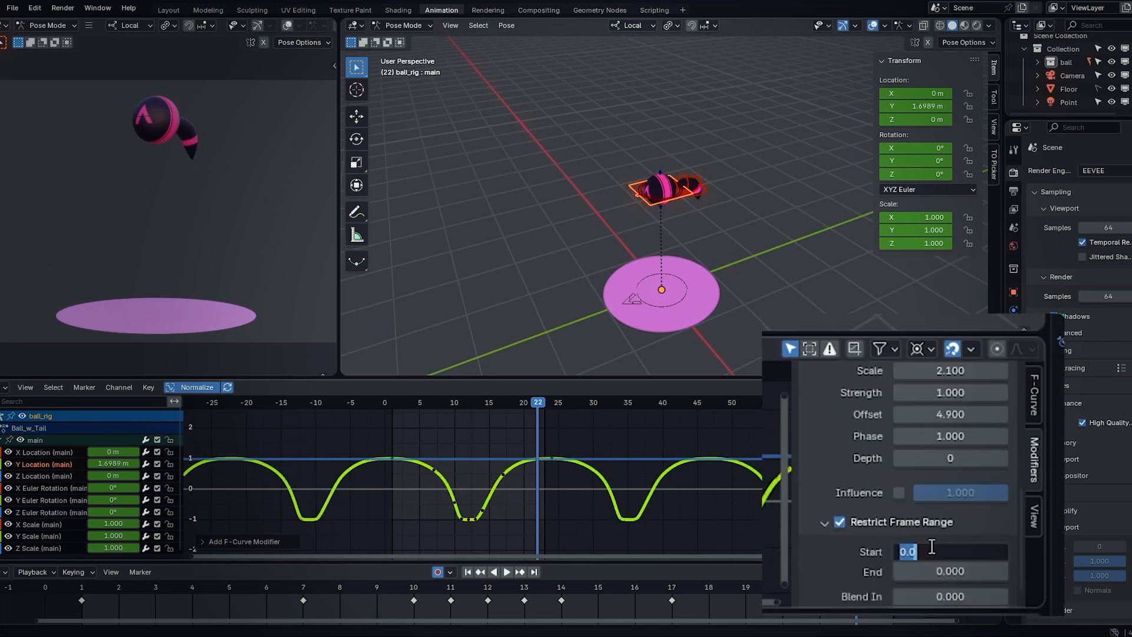
{"action": "type", "text": "10"}
{"action": "key", "text": "Return"}
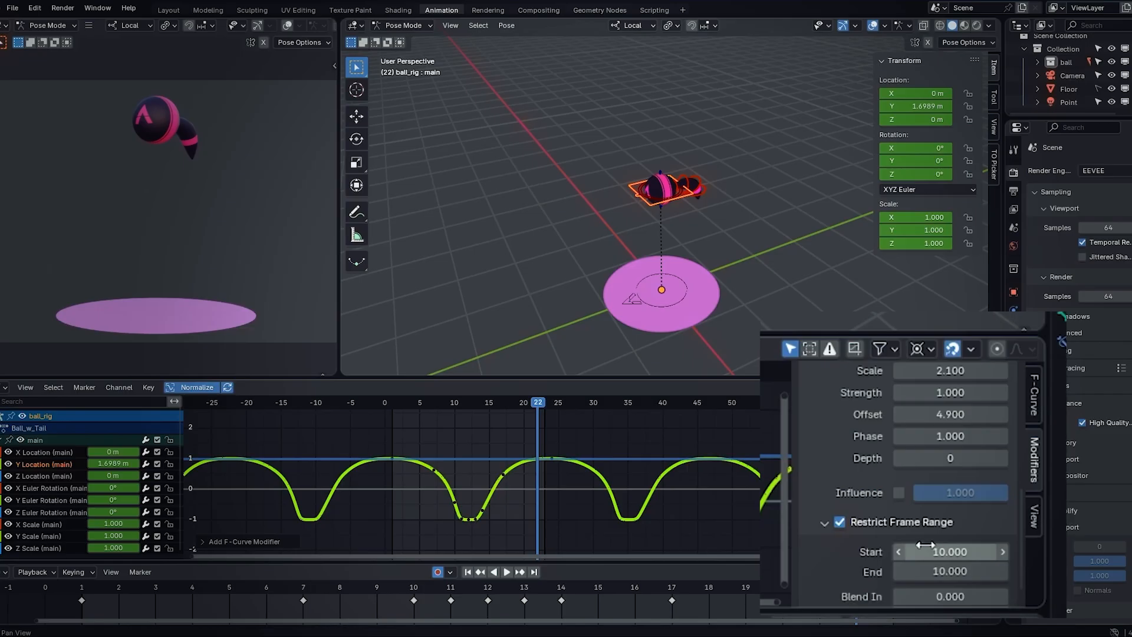
{"action": "left_click", "coordinate": [943, 571]}
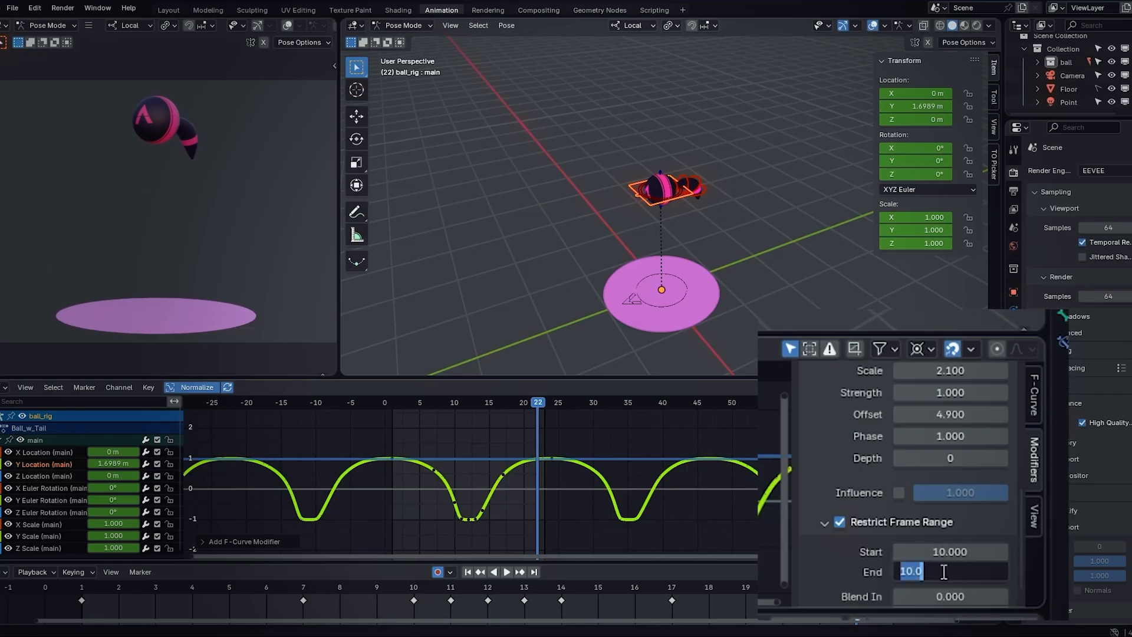
{"action": "type", "text": "40"}
{"action": "key", "text": "Return"}
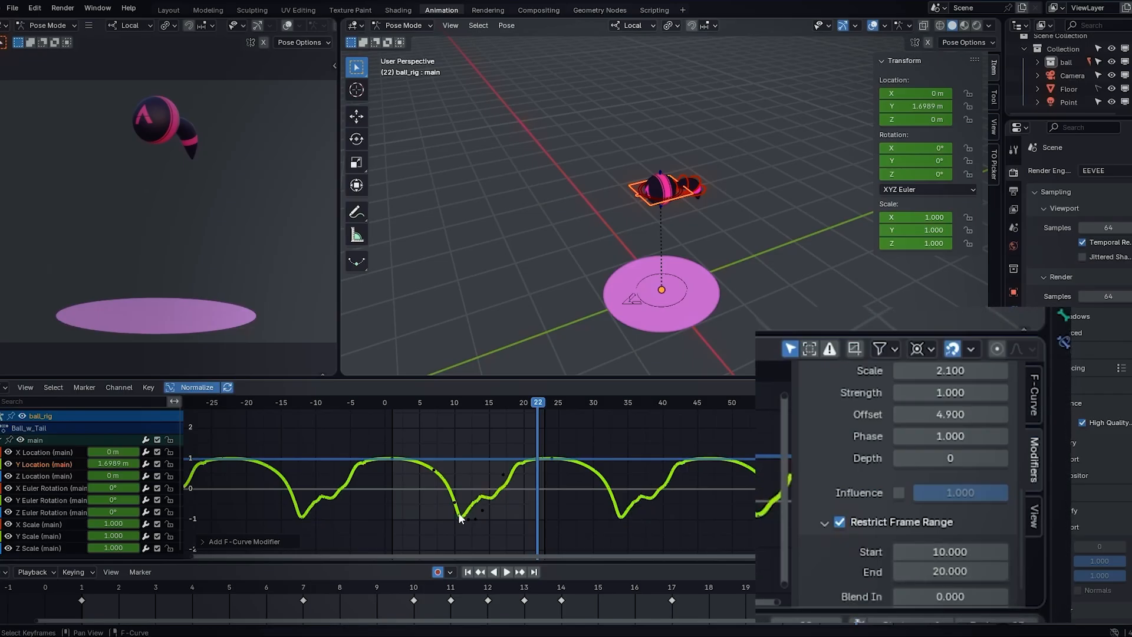
{"action": "scroll", "coordinate": [856, 521], "scroll_direction": "up", "scroll_amount": 1}
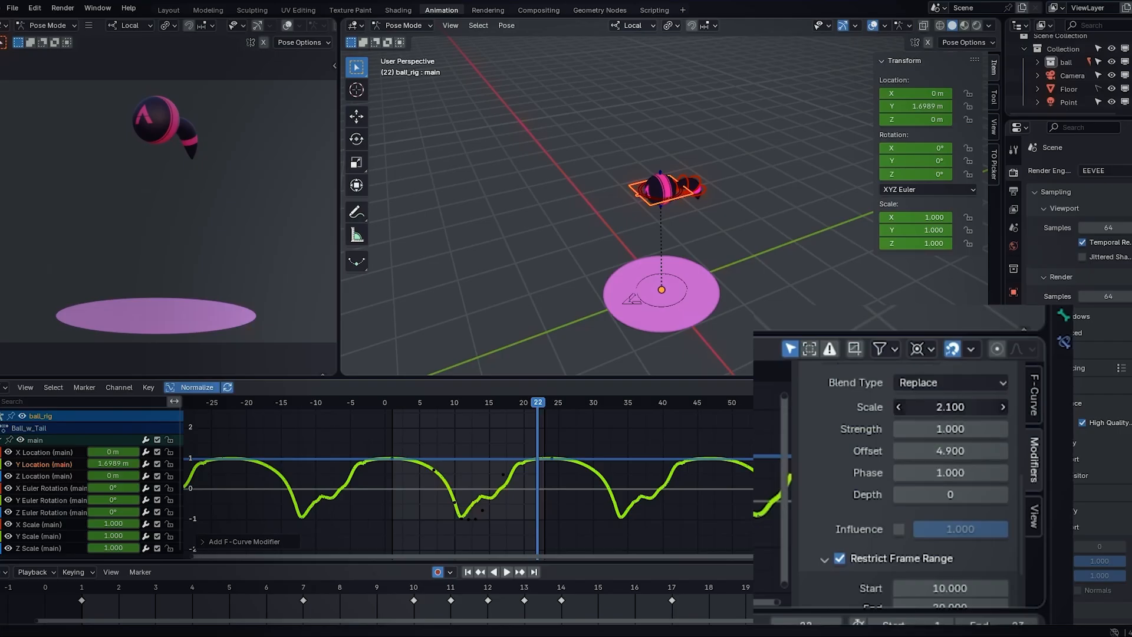
{"action": "mouse_move", "coordinate": [946, 407]}
{"action": "left_mouse_down"}
{"action": "mouse_move", "coordinate": [982, 407]}
{"action": "mouse_move", "coordinate": [920, 407]}
{"action": "left_mouse_up"}
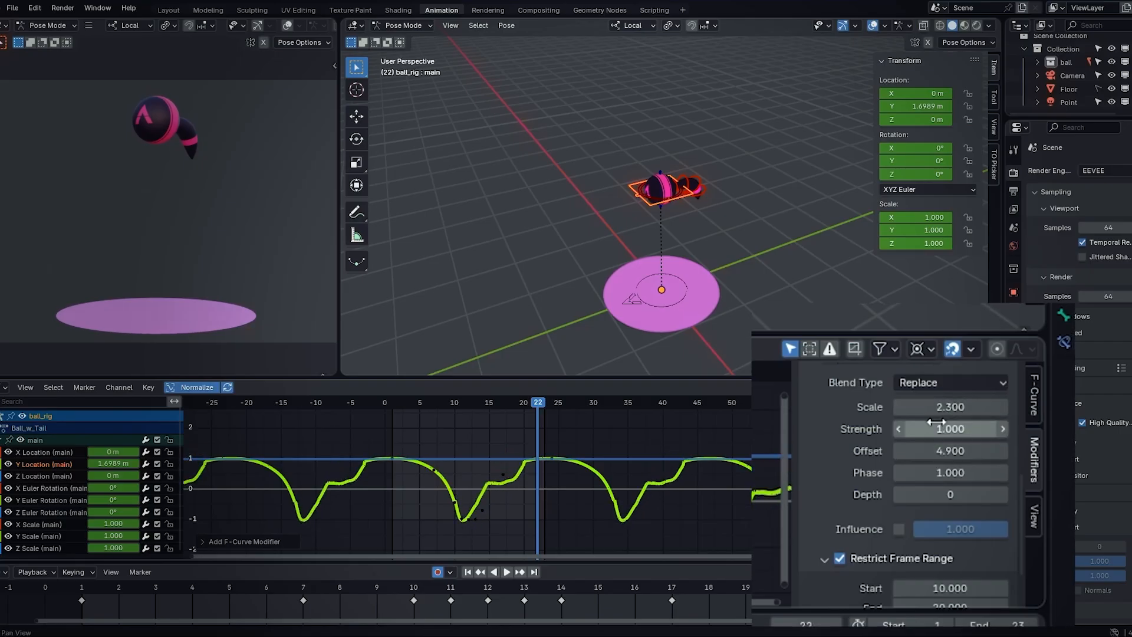
{"action": "scroll", "coordinate": [929, 473], "scroll_direction": "down", "scroll_amount": 2}
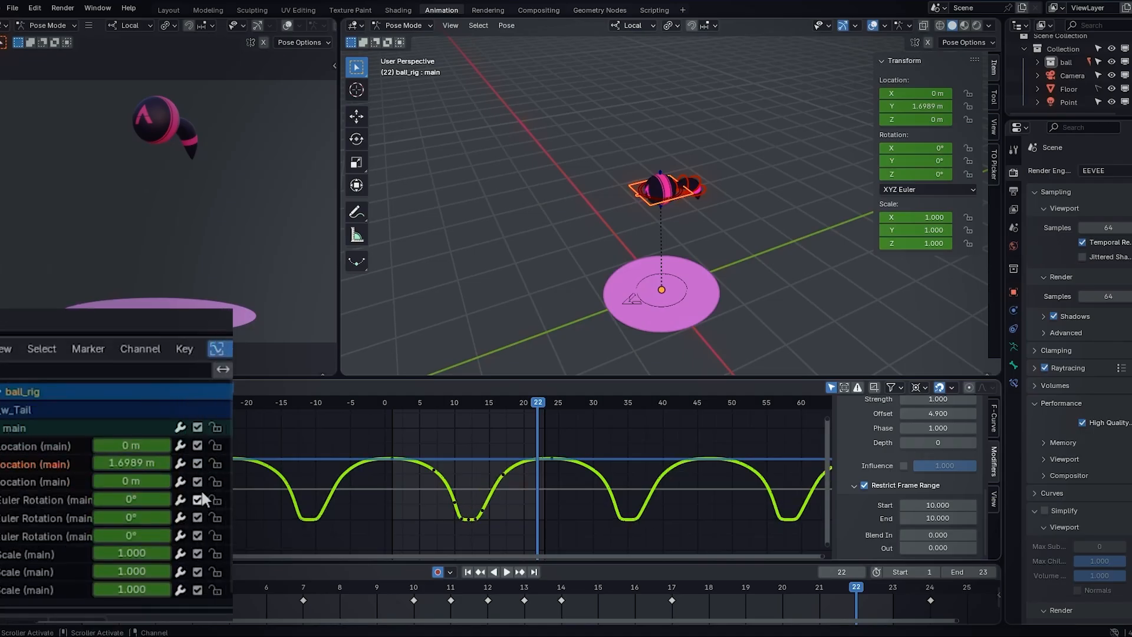
{"action": "left_click", "coordinate": [53, 469]}
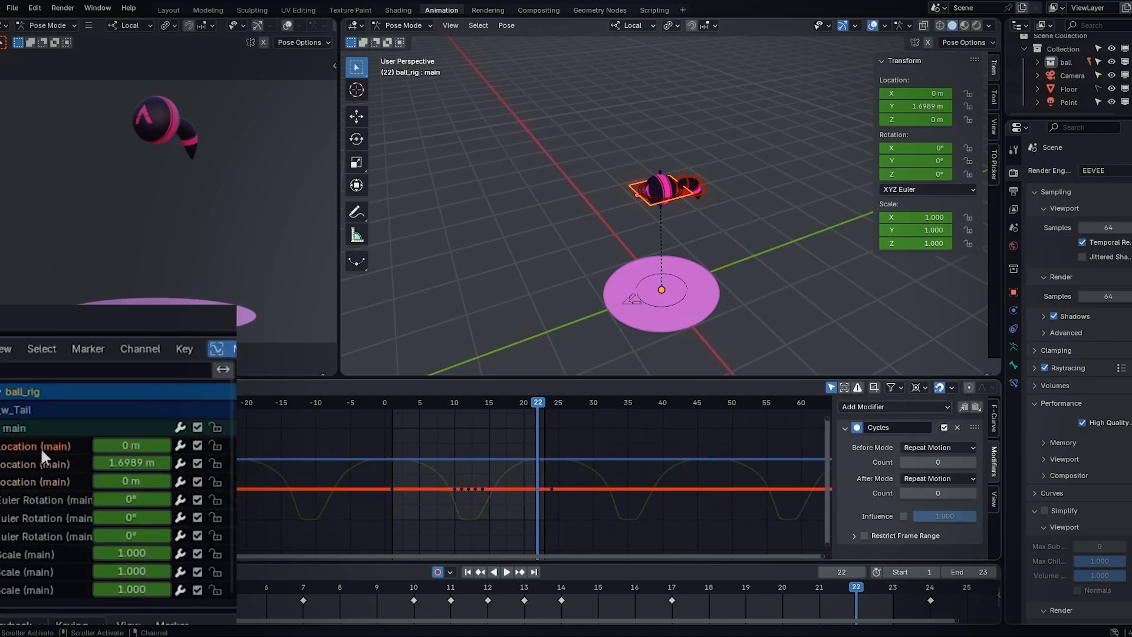
{"action": "left_click", "coordinate": [36, 534]}
{"action": "left_click", "coordinate": [30, 462]}
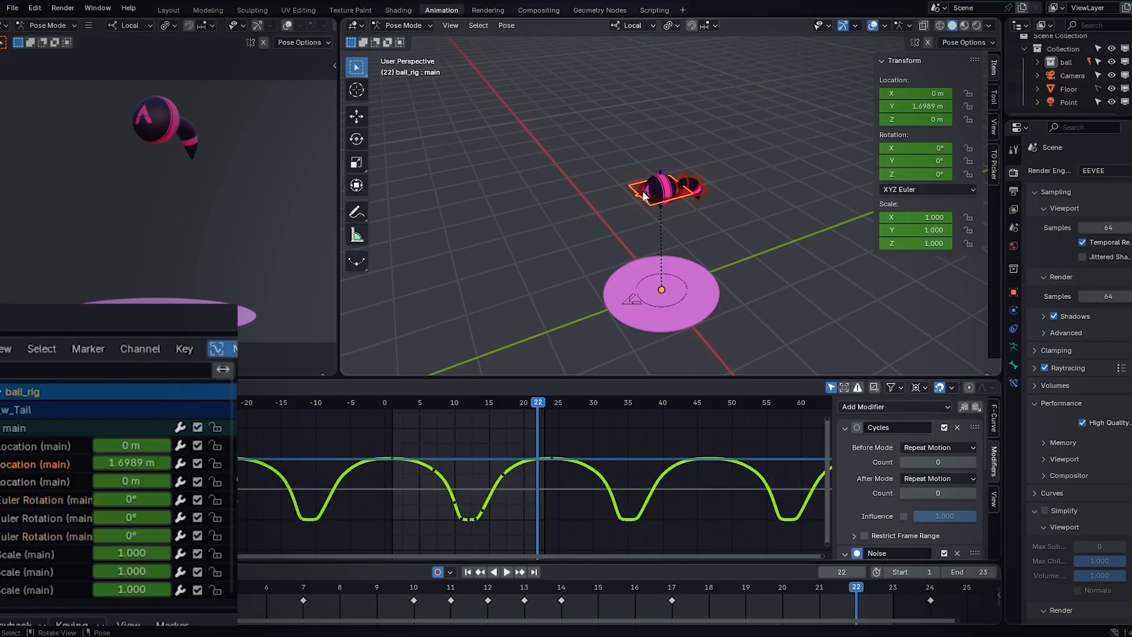
{"action": "left_click", "coordinate": [197, 463]}
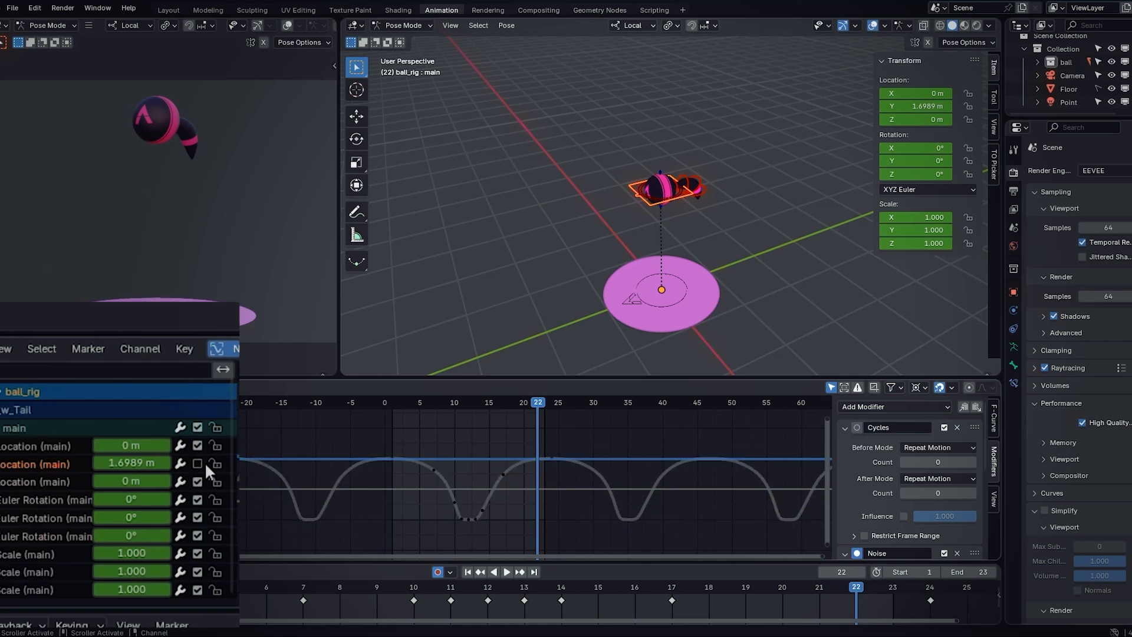
{"action": "key", "text": "space"}
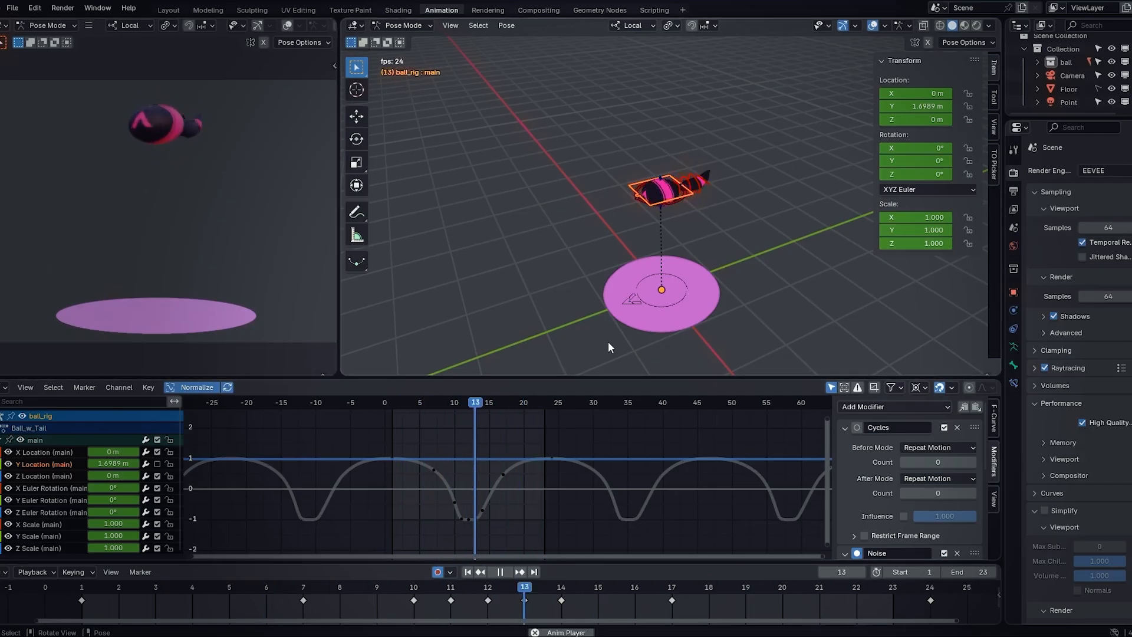
{"action": "left_click", "coordinate": [157, 460]}
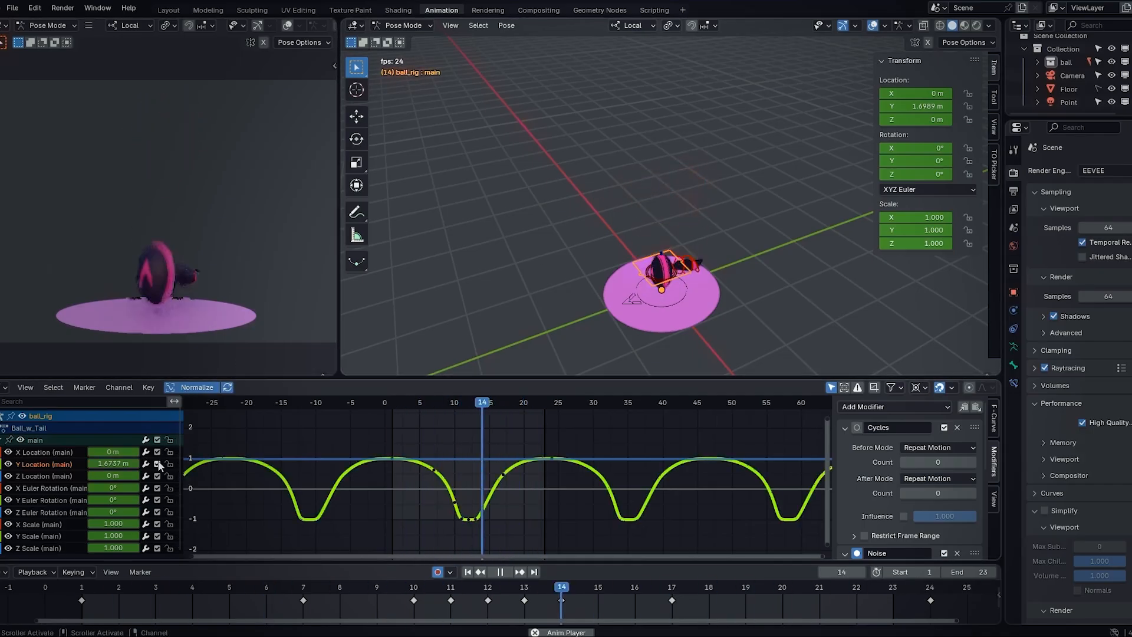
{"action": "left_click", "coordinate": [157, 461]}
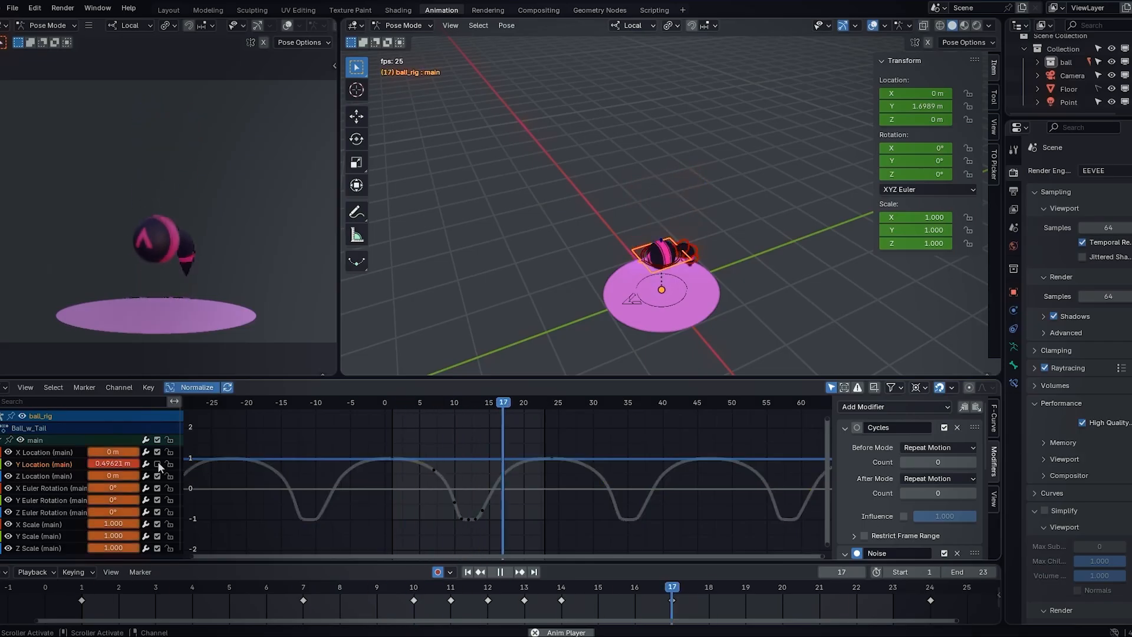
{"action": "key", "text": "space"}
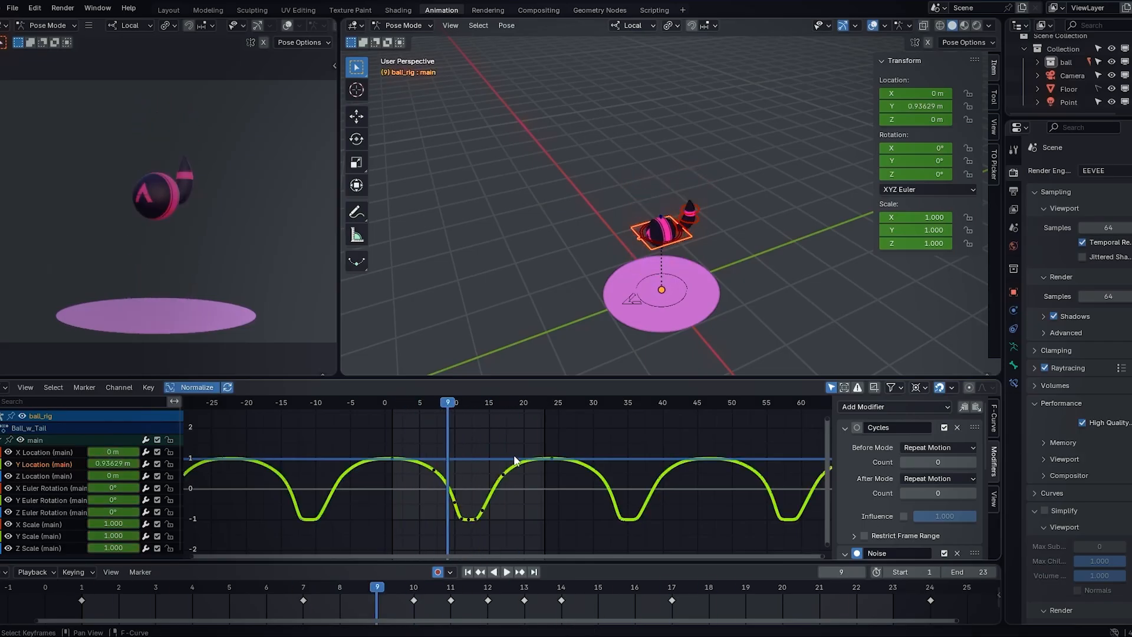
{"action": "left_click", "coordinate": [157, 464]}
{"action": "left_click", "coordinate": [156, 464]}
Select all roll-bone keyframes and apply the Discontinuity (Euler) Filter, then preview playback
{"action": "left_click", "coordinate": [117, 388]}
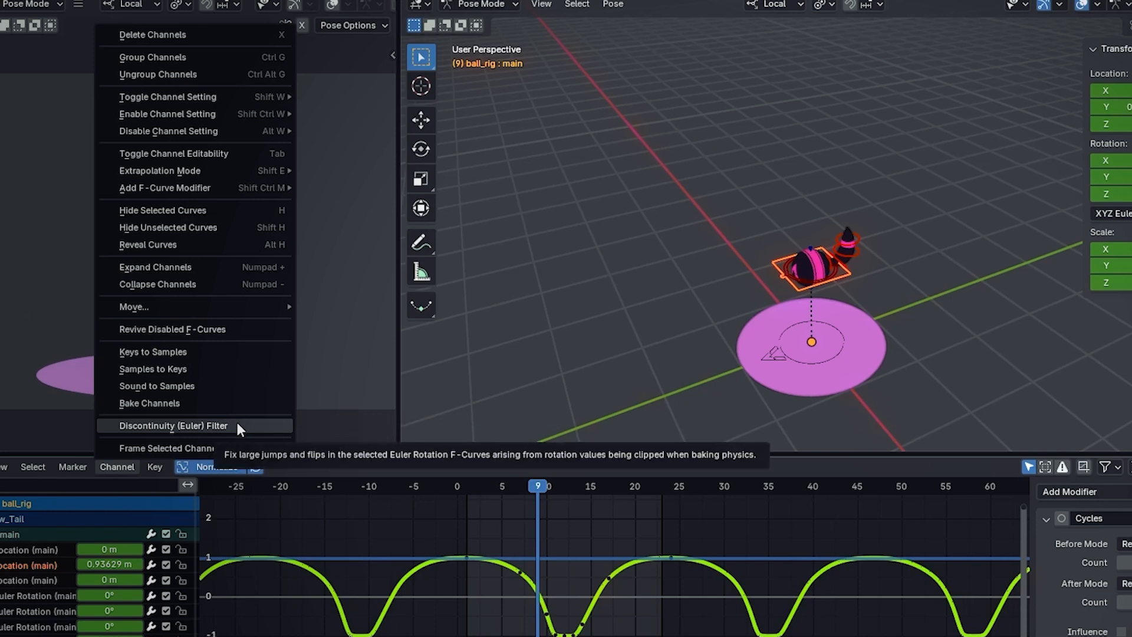
{"action": "left_click", "coordinate": [237, 426]}
{"action": "left_click", "coordinate": [818, 268]}
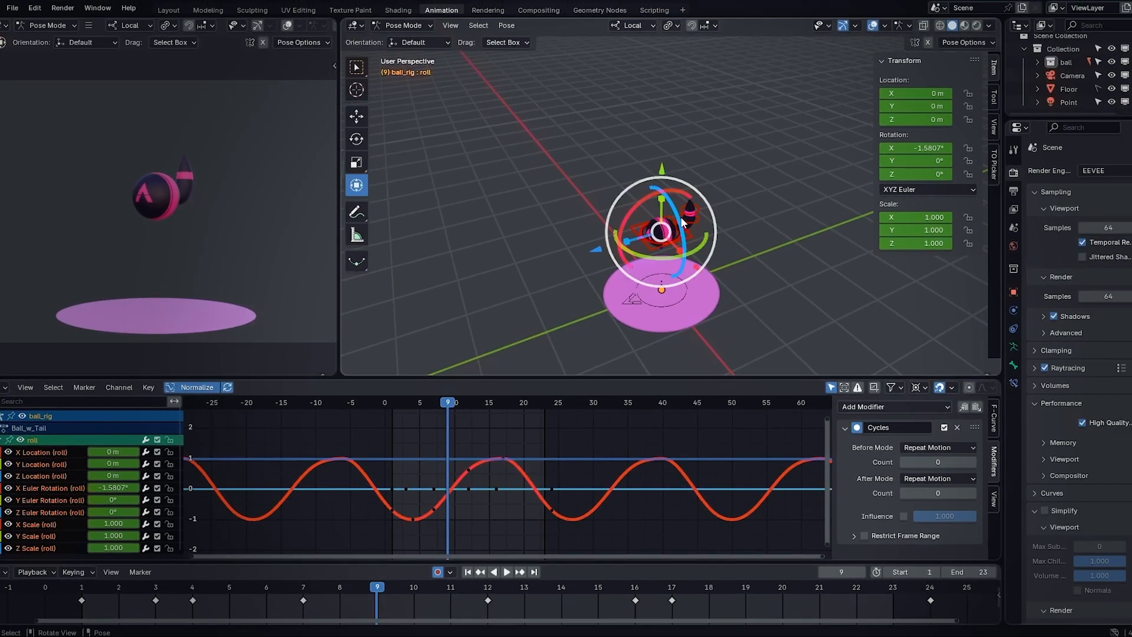
{"action": "key", "text": "r"}
{"action": "key", "text": "Escape"}
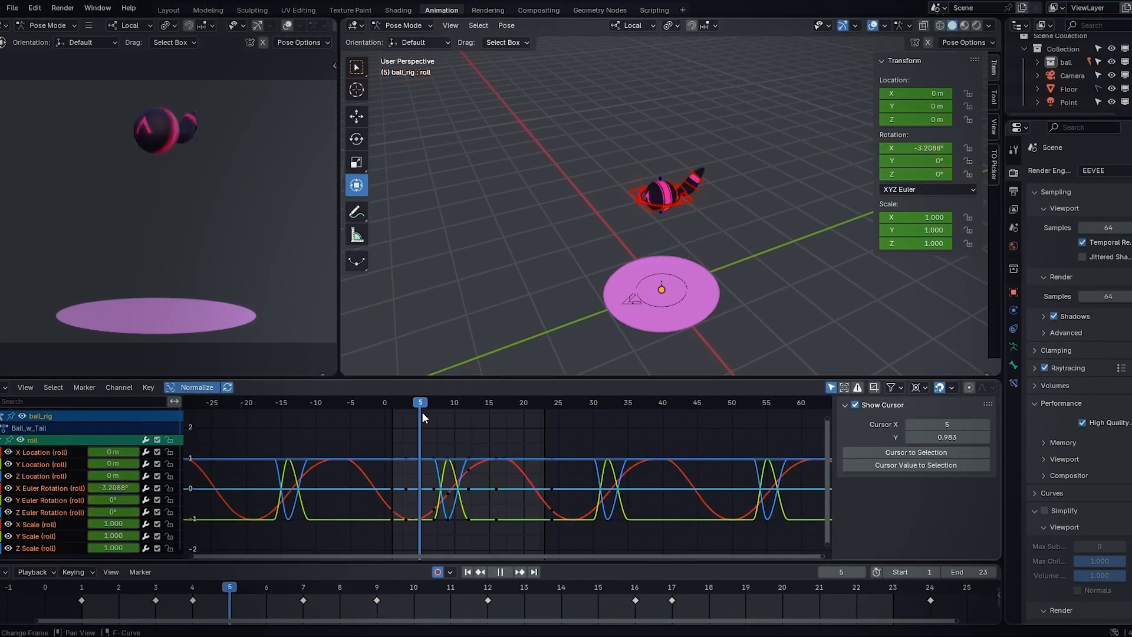
{"action": "left_click_drag", "start_coordinate": [421, 411], "coordinate": [479, 469]}
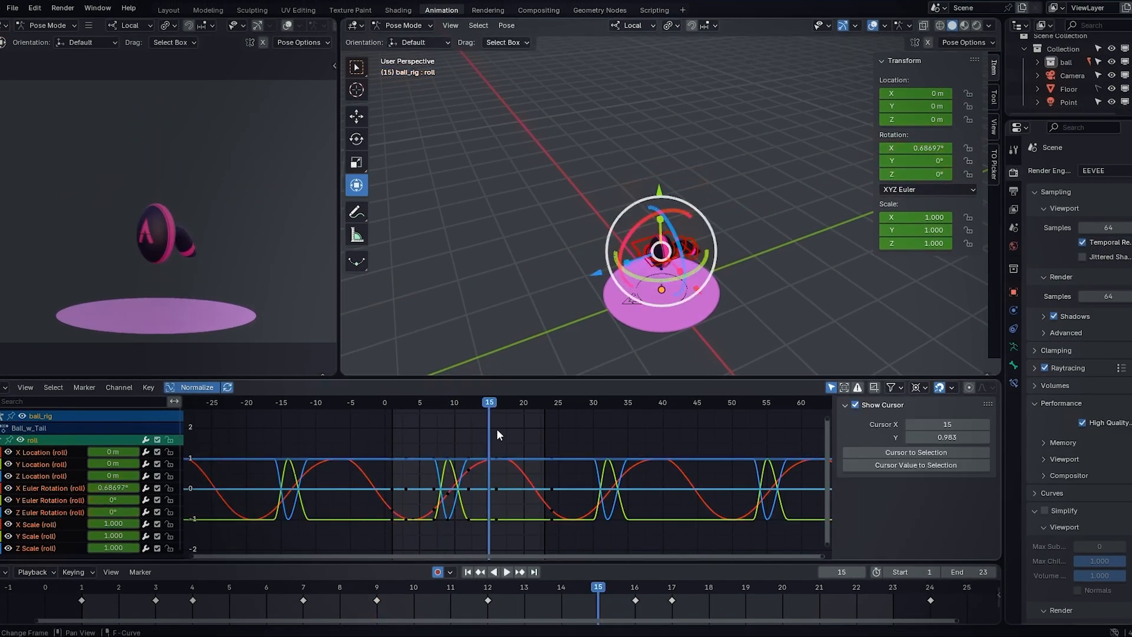
{"action": "key", "text": "a"}
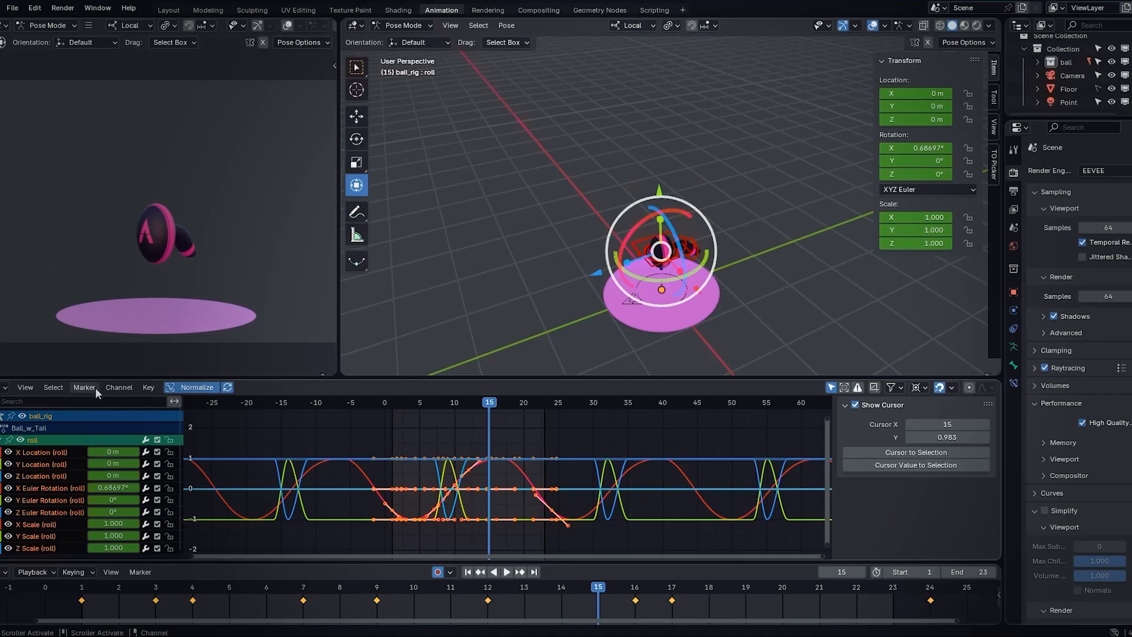
{"action": "left_click", "coordinate": [119, 387]}
{"action": "left_click", "coordinate": [141, 356]}
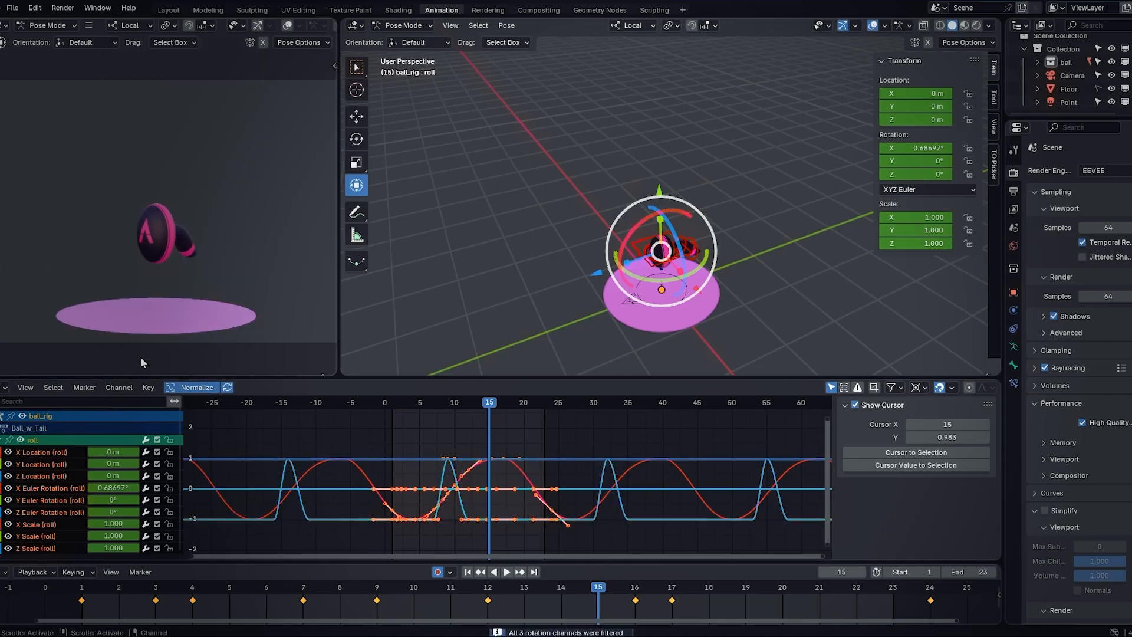
{"action": "key", "text": "space"}
{"action": "left_click", "coordinate": [484, 463]}
{"action": "key", "text": "space"}
Rotate the ball about local X to -784.39°, key it, and run the Euler filter again
{"action": "key", "text": "r"}
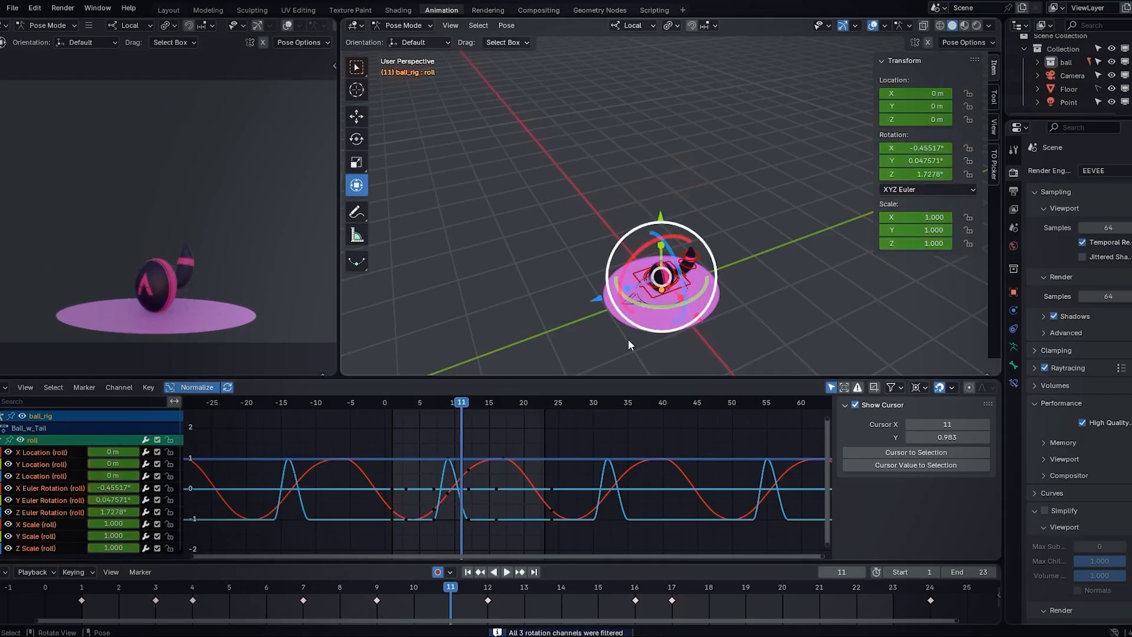
{"action": "key", "text": "z"}
{"action": "key", "text": "z"}
{"action": "key", "text": "z"}
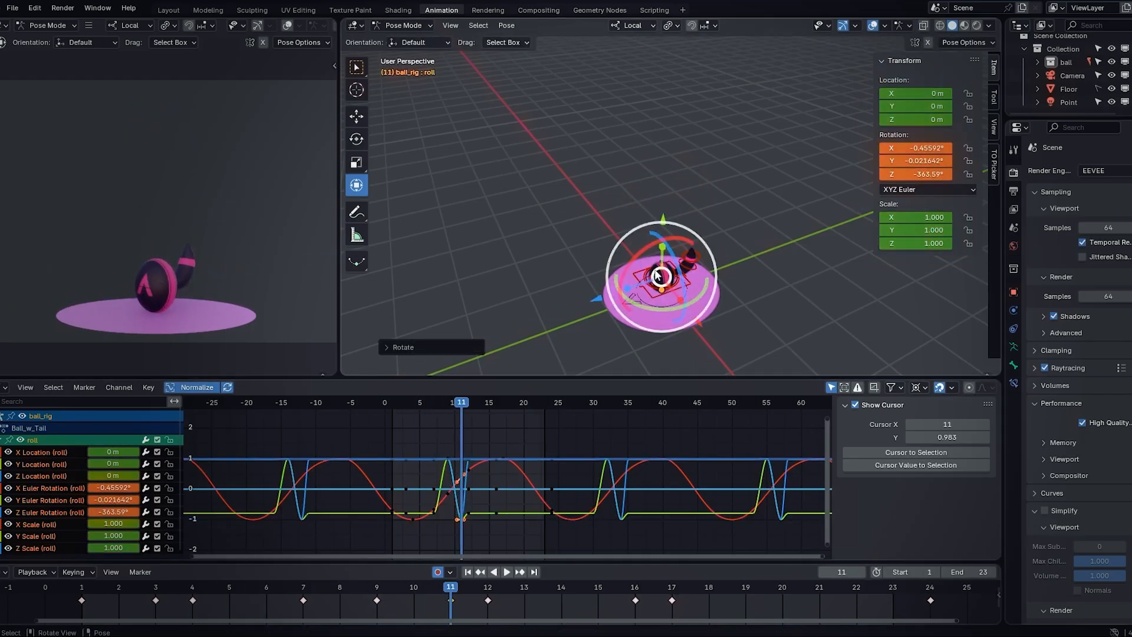
{"action": "key", "text": "x"}
{"action": "key", "text": "x"}
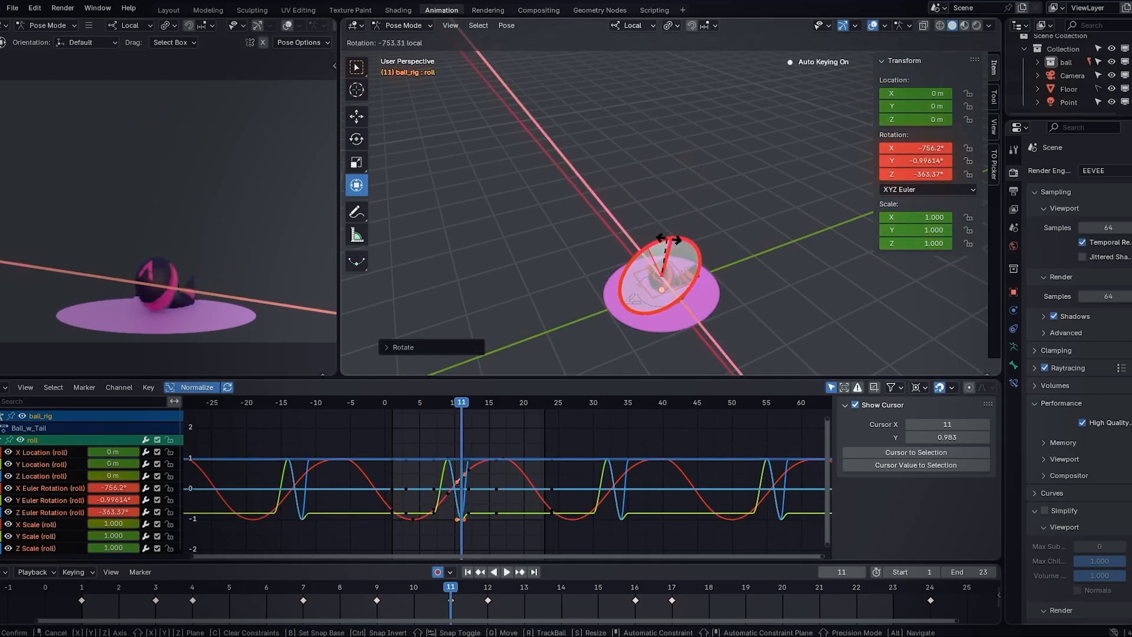
{"action": "left_click", "coordinate": [721, 250]}
{"action": "left_click", "coordinate": [923, 148]}
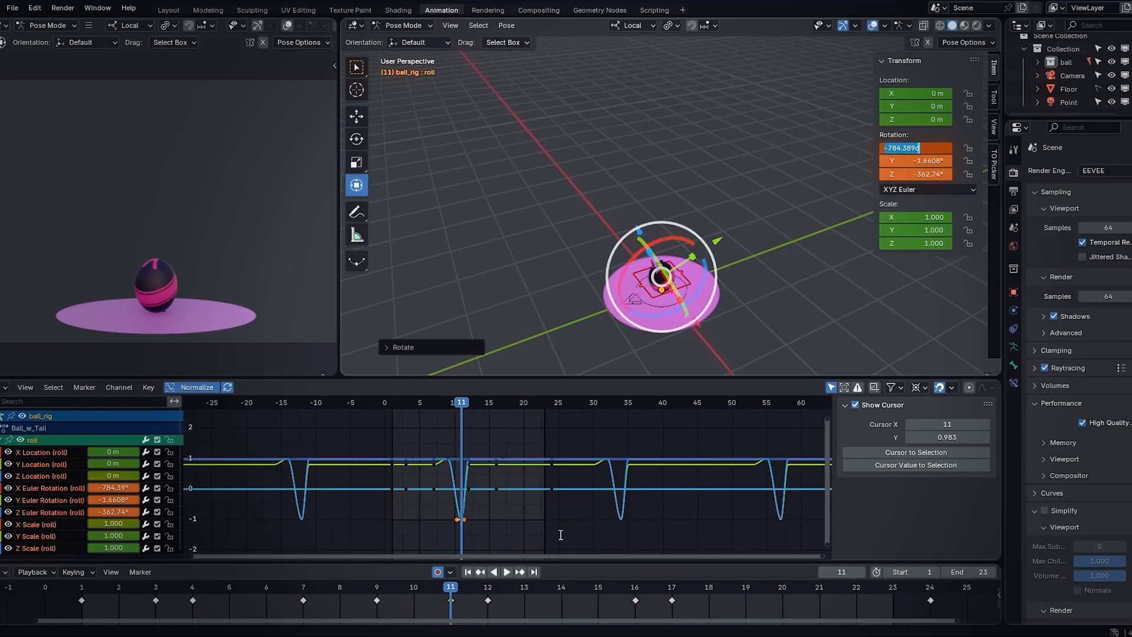
{"action": "key", "text": "Return"}
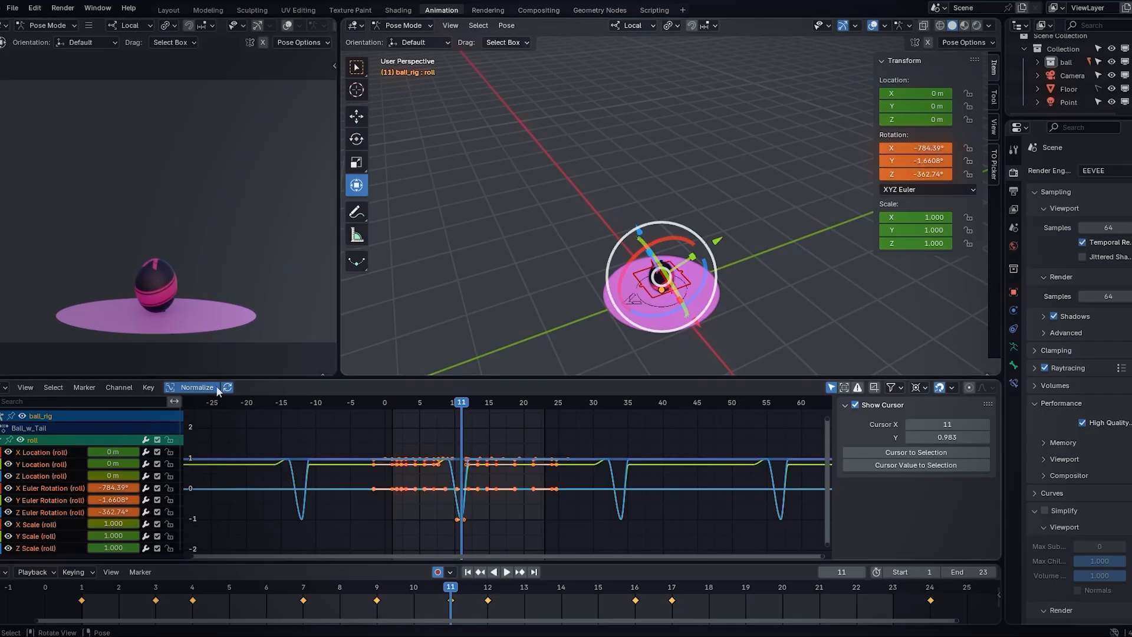
{"action": "left_click", "coordinate": [89, 388]}
{"action": "left_click", "coordinate": [154, 349]}
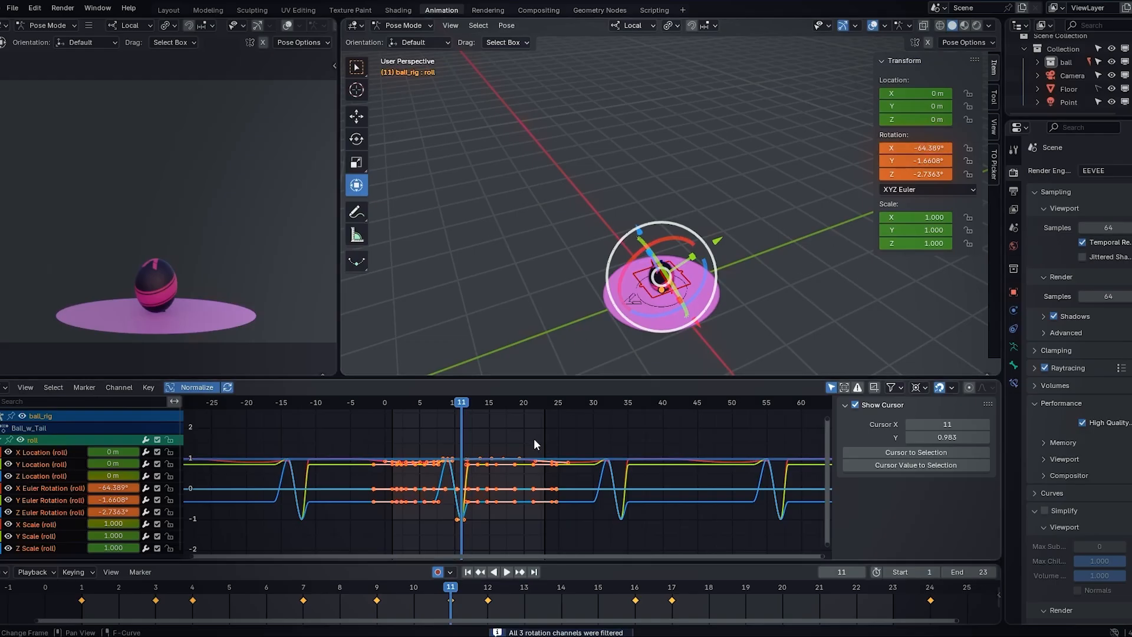
Play the now smoothly rolling animation from the first frame
{"action": "key", "text": "space"}
{"action": "key", "text": "space"}
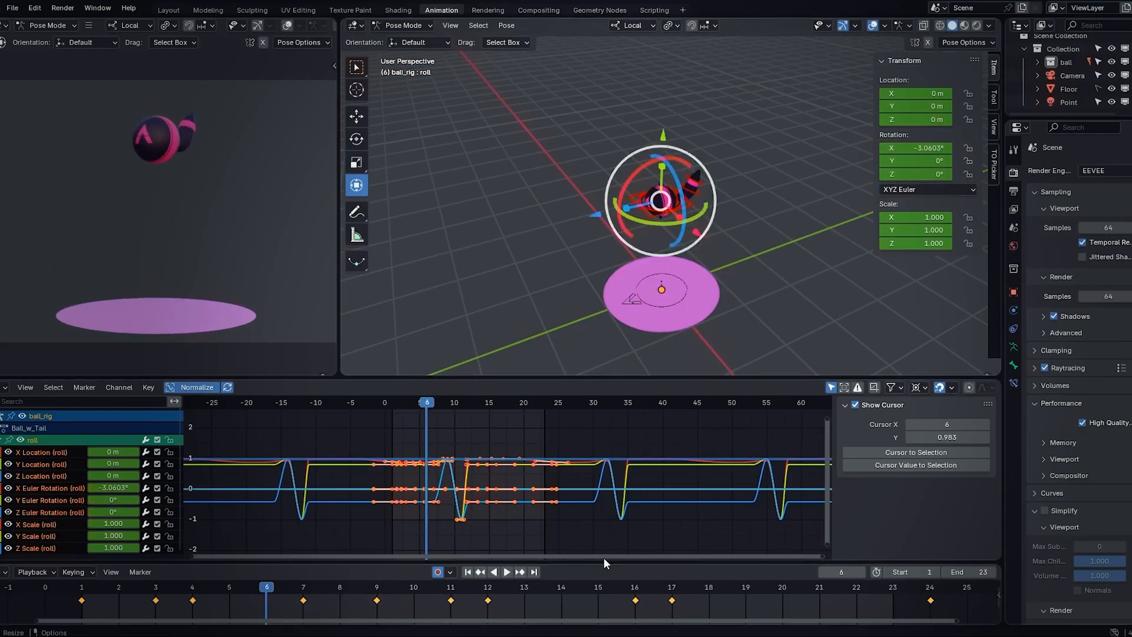
{"action": "key", "text": "shift+Left"}
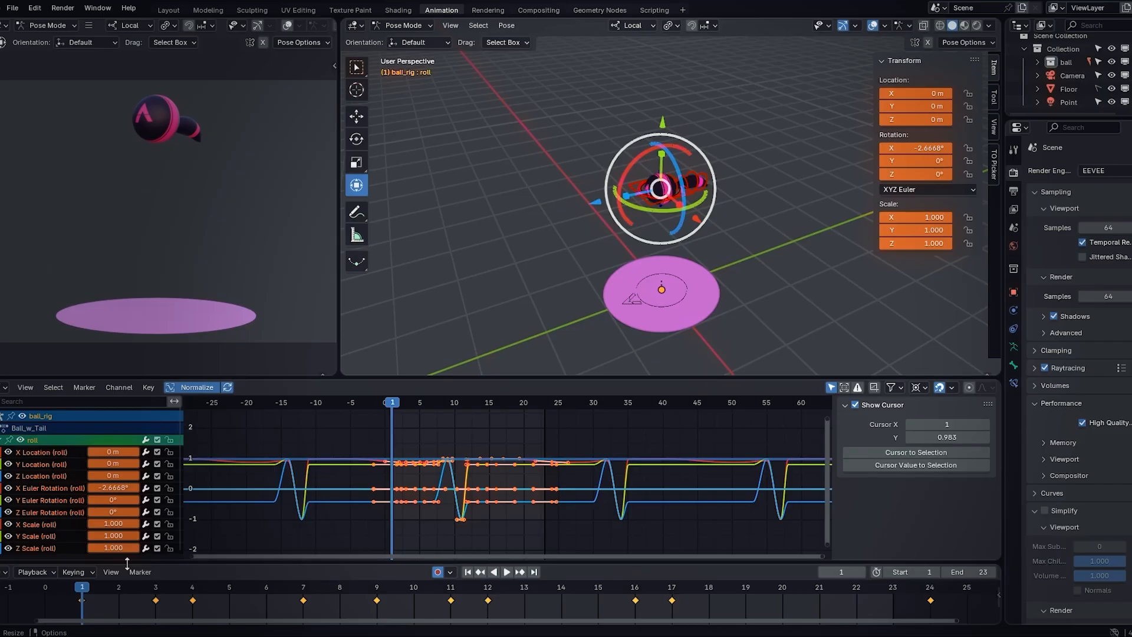
{"action": "key", "text": "alt+a"}
{"action": "key", "text": "space"}
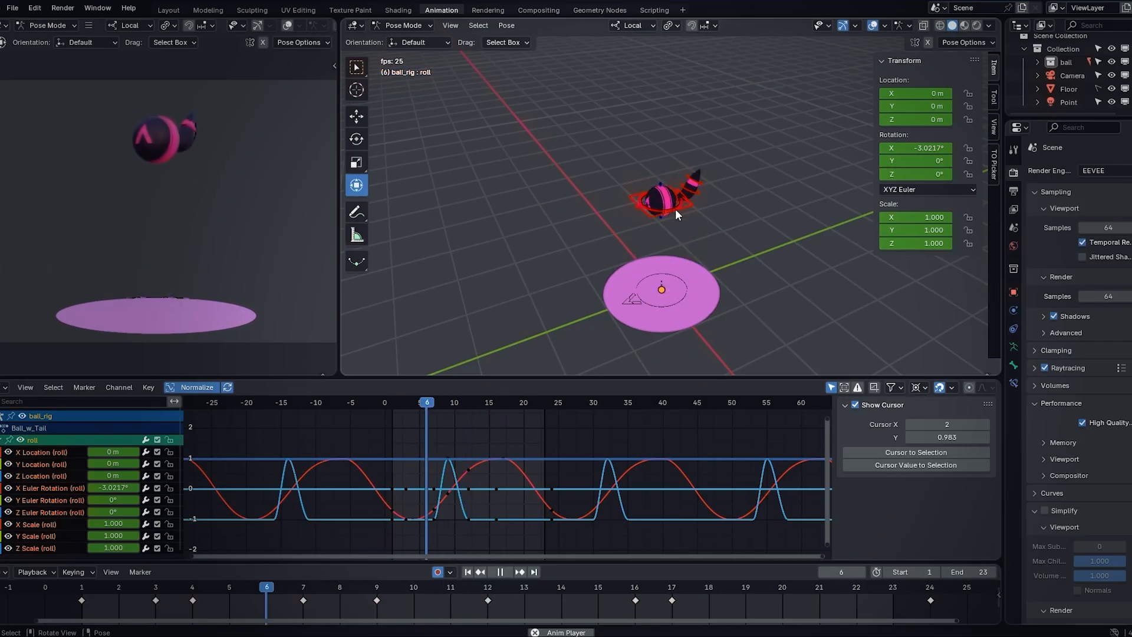
Stop playback, select the main bone, frame the 3D view on the rig and widen then restore the viewport
{"action": "key", "text": "space"}
{"action": "left_click", "coordinate": [675, 210]}
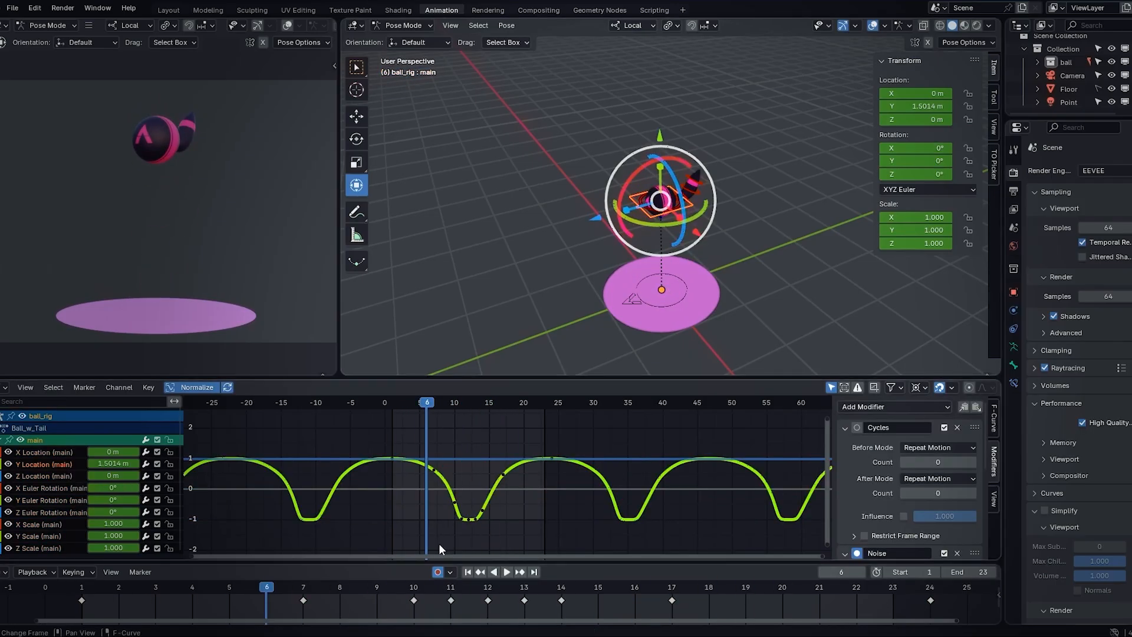
{"action": "left_click", "coordinate": [442, 545]}
{"action": "mouse_move", "coordinate": [456, 544]}
{"action": "left_mouse_down"}
{"action": "mouse_move", "coordinate": [467, 508]}
{"action": "mouse_move", "coordinate": [479, 506]}
{"action": "left_mouse_up"}
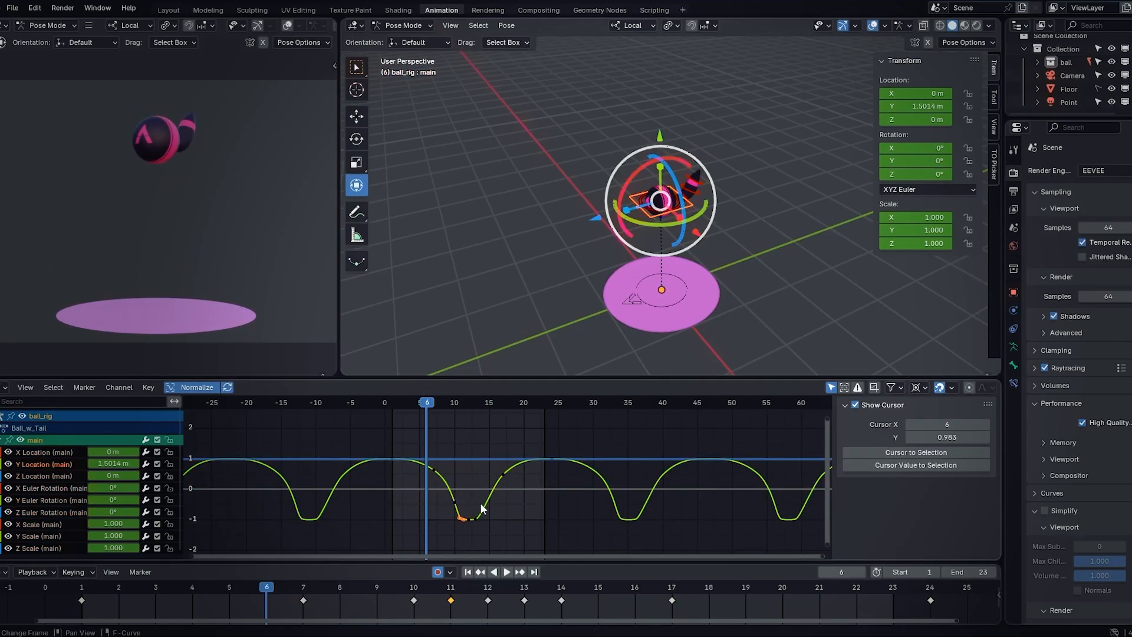
{"action": "mouse_move", "coordinate": [725, 301]}
{"action": "middle_mouse_down"}
{"action": "mouse_move", "coordinate": [801, 243]}
{"action": "mouse_move", "coordinate": [714, 263]}
{"action": "middle_mouse_up"}
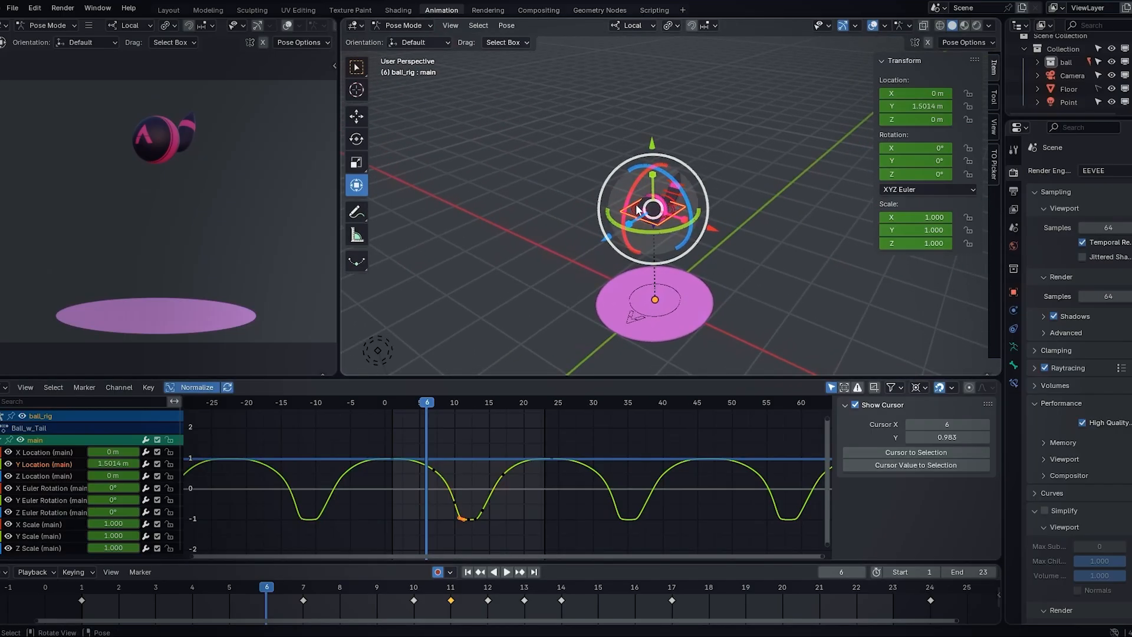
{"action": "key", "text": "KP_Decimal"}
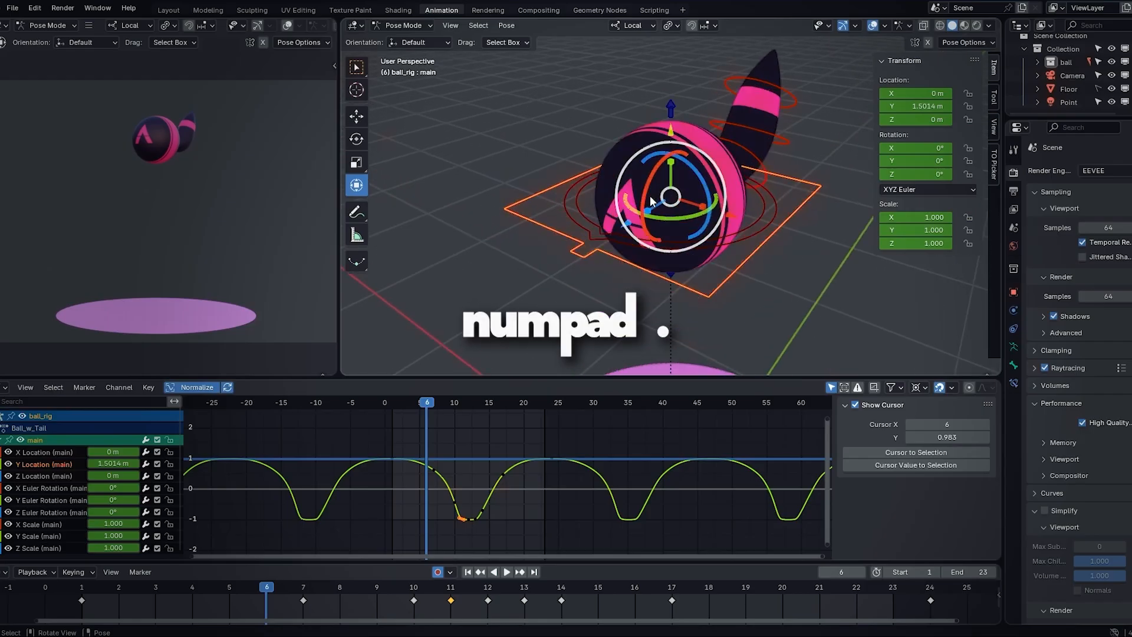
{"action": "mouse_move", "coordinate": [651, 201]}
{"action": "middle_mouse_down"}
{"action": "mouse_move", "coordinate": [563, 209]}
{"action": "mouse_move", "coordinate": [717, 216]}
{"action": "middle_mouse_up"}
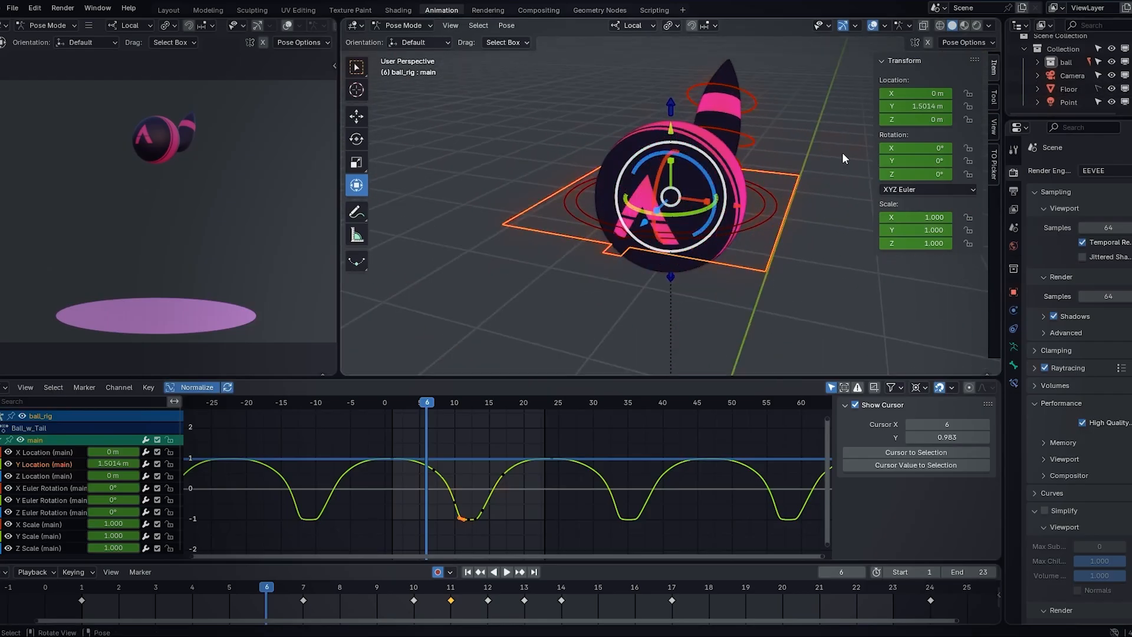
{"action": "scroll", "coordinate": [1068, 75], "scroll_direction": "down", "scroll_amount": 5}
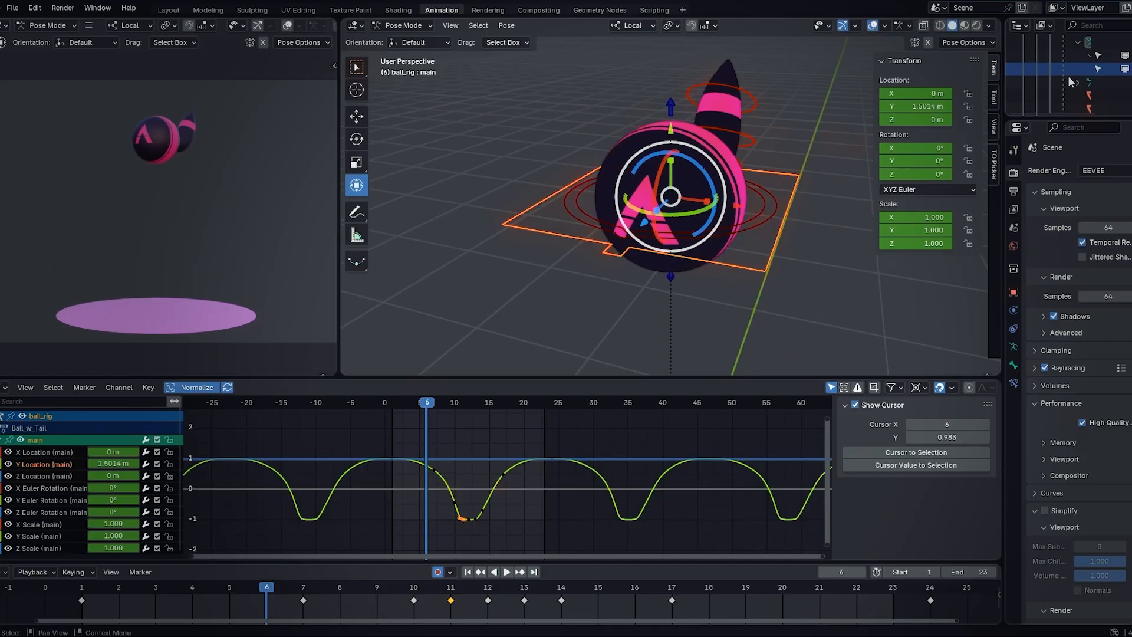
{"action": "left_click_drag", "start_coordinate": [1005, 95], "coordinate": [838, 94]}
{"action": "scroll", "coordinate": [1033, 59], "scroll_direction": "up", "scroll_amount": 3}
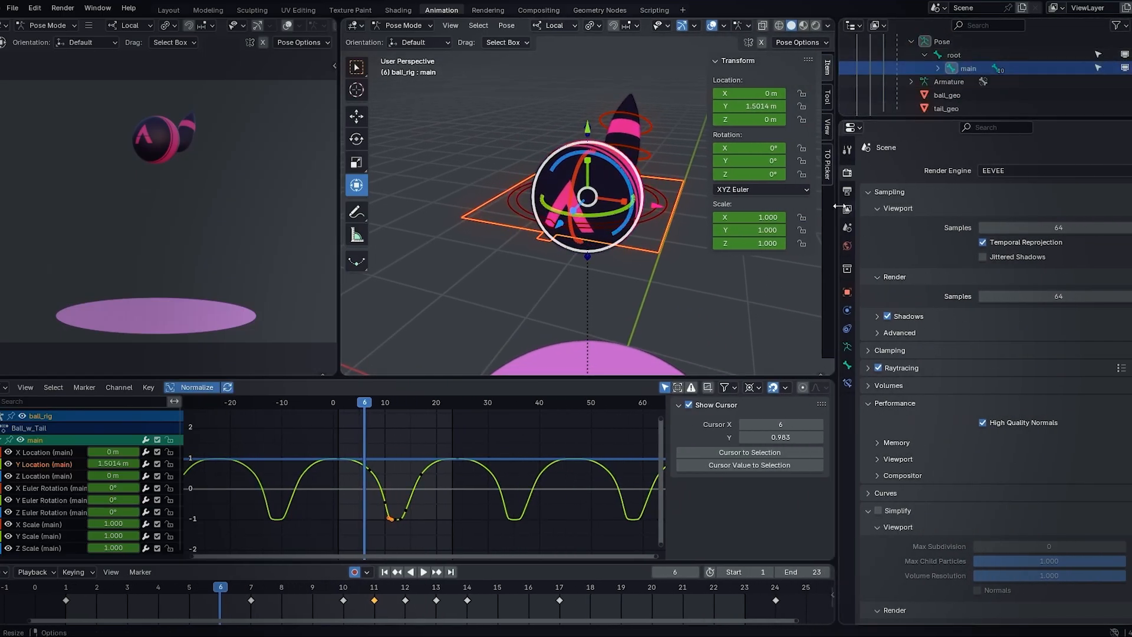
{"action": "left_click_drag", "start_coordinate": [840, 204], "coordinate": [1004, 226]}
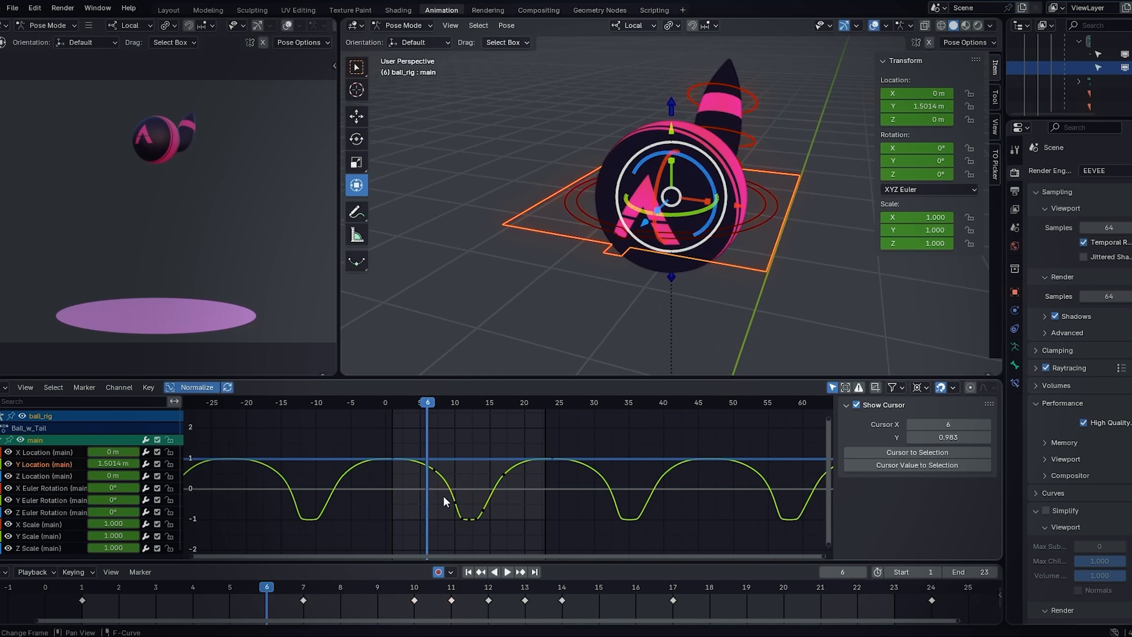
Box-select the dip keyframes, frame the graph on them and zoom around the dip
{"action": "left_click_drag", "start_coordinate": [444, 496], "coordinate": [473, 539]}
{"action": "key", "text": "KP_Decimal"}
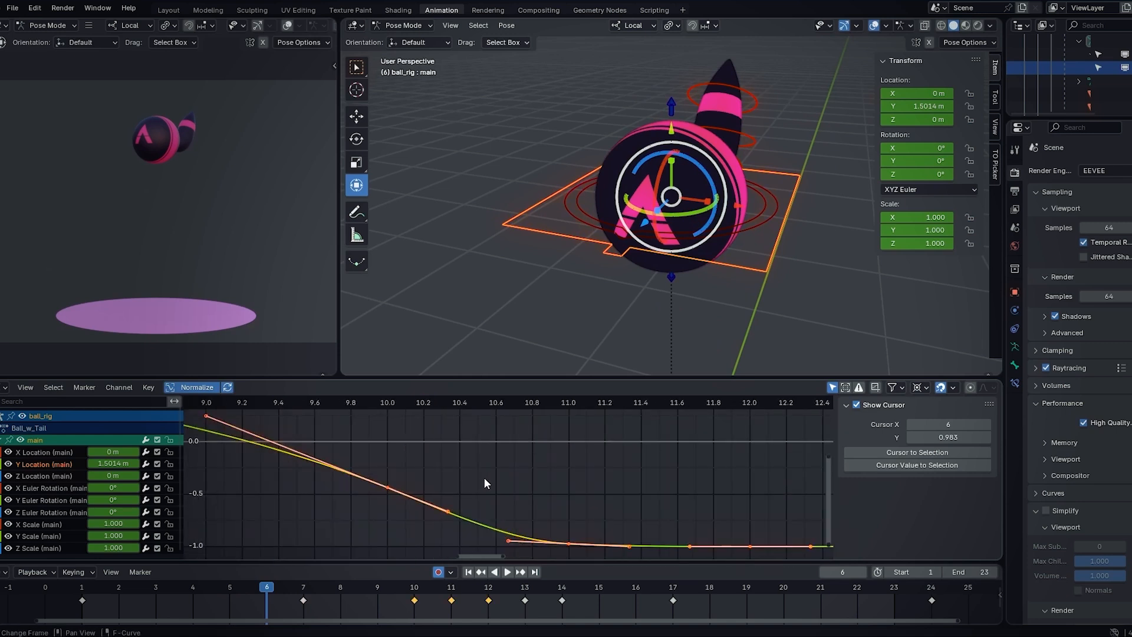
{"action": "scroll", "coordinate": [512, 479], "scroll_direction": "down", "scroll_amount": 2}
{"action": "scroll", "coordinate": [512, 477], "scroll_direction": "down", "scroll_amount": 1}
{"action": "scroll", "coordinate": [514, 475], "scroll_direction": "down", "scroll_amount": 2}
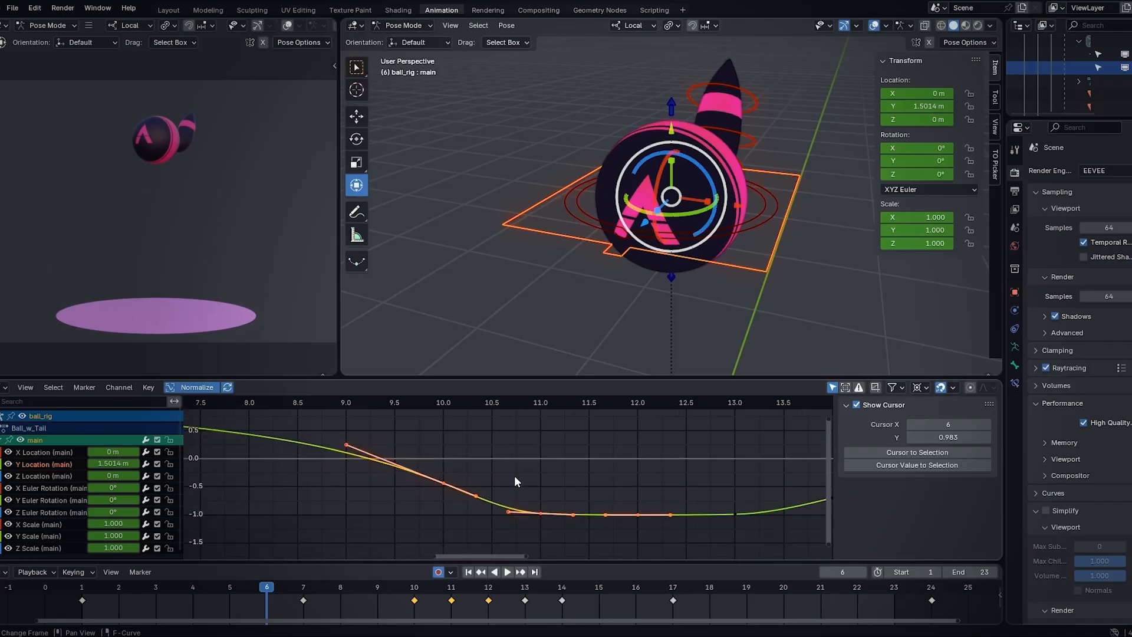
{"action": "scroll", "coordinate": [515, 473], "scroll_direction": "down", "scroll_amount": 2}
{"action": "middle_click_drag", "start_coordinate": [516, 473], "coordinate": [482, 480], "text": "ctrl"}
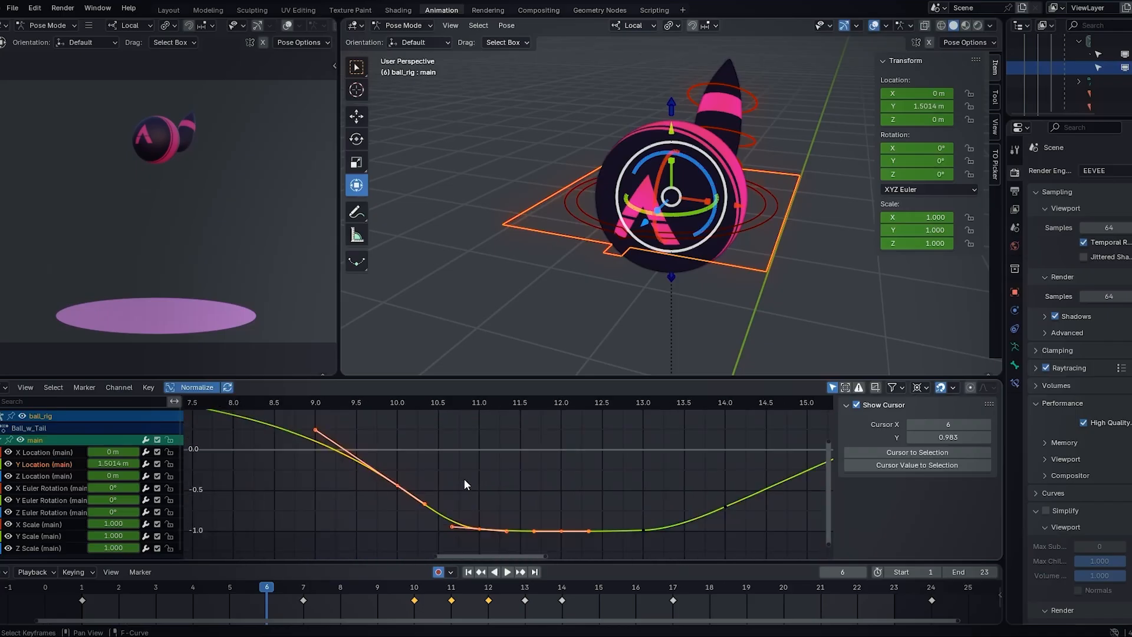
{"action": "mouse_move", "coordinate": [483, 479]}
{"action": "middle_mouse_down", "text": "ctrl"}
{"action": "mouse_move", "coordinate": [499, 522]}
{"action": "mouse_move", "coordinate": [488, 437]}
{"action": "middle_mouse_up", "text": "ctrl"}
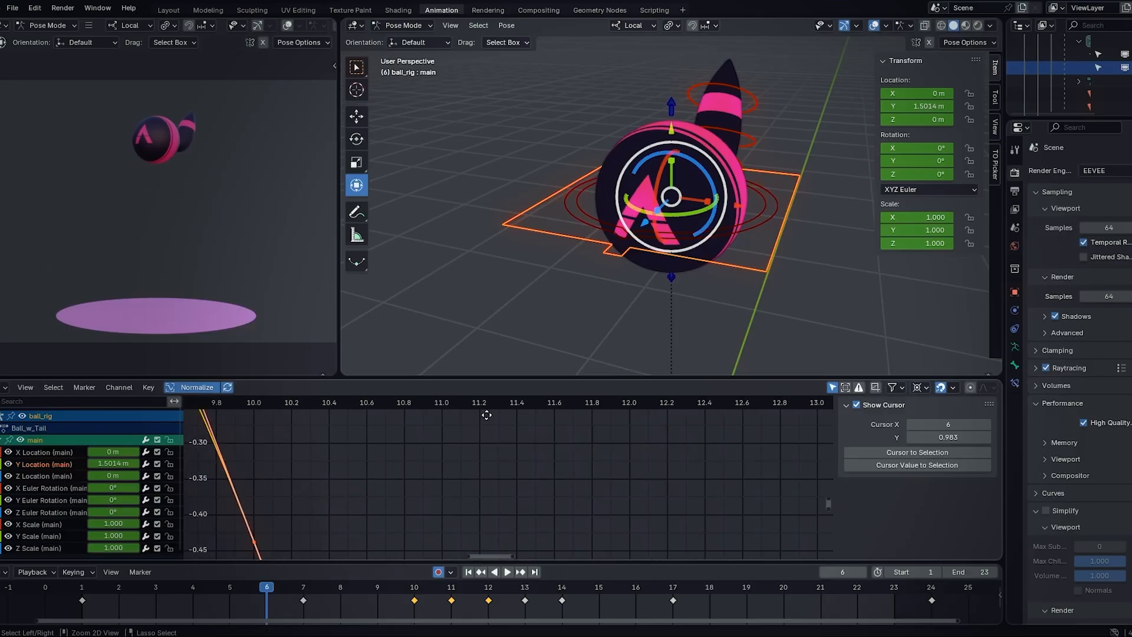
{"action": "mouse_move", "coordinate": [420, 490]}
{"action": "middle_mouse_down", "text": "ctrl"}
{"action": "mouse_move", "coordinate": [445, 466]}
{"action": "mouse_move", "coordinate": [559, 492]}
{"action": "middle_mouse_up", "text": "ctrl"}
Fit the whole bounce curve in the Graph Editor and deselect all keyframes
{"action": "key", "text": "a"}
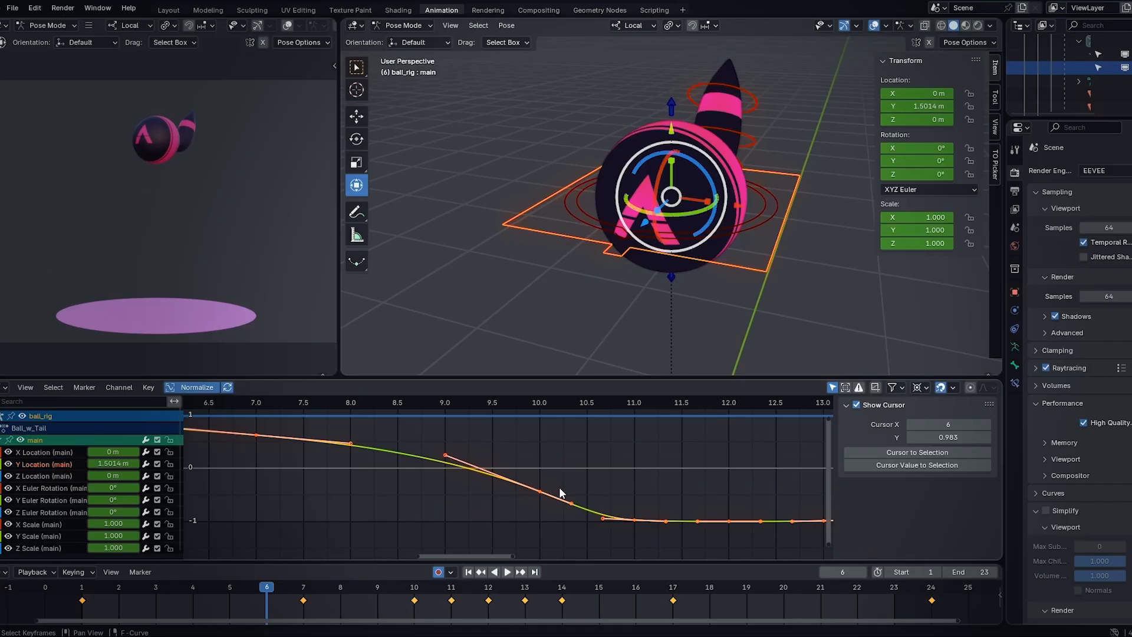
{"action": "key", "text": "Home"}
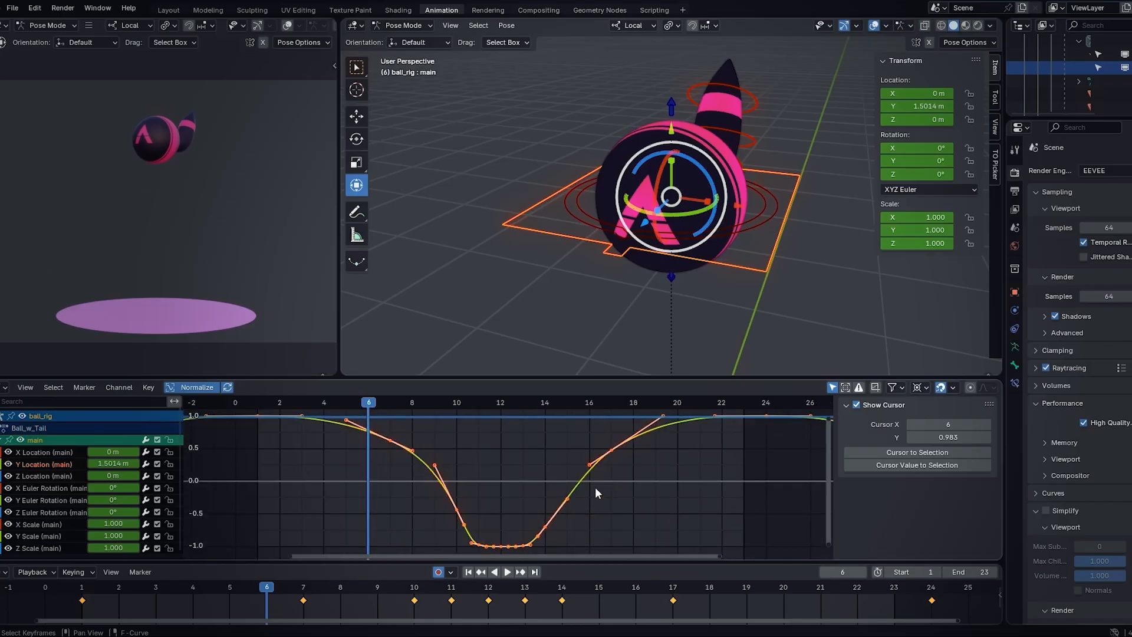
{"action": "scroll", "coordinate": [514, 464], "scroll_direction": "down", "scroll_amount": 3}
{"action": "key", "text": "alt+a"}
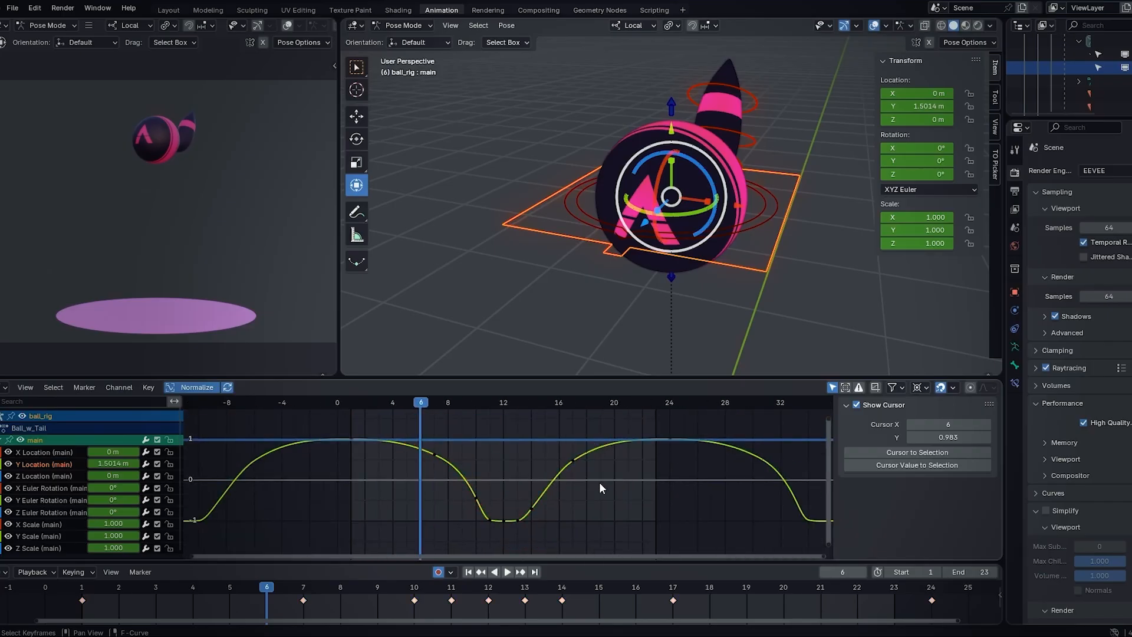
{"action": "scroll", "coordinate": [599, 482], "scroll_direction": "up", "scroll_amount": 3}
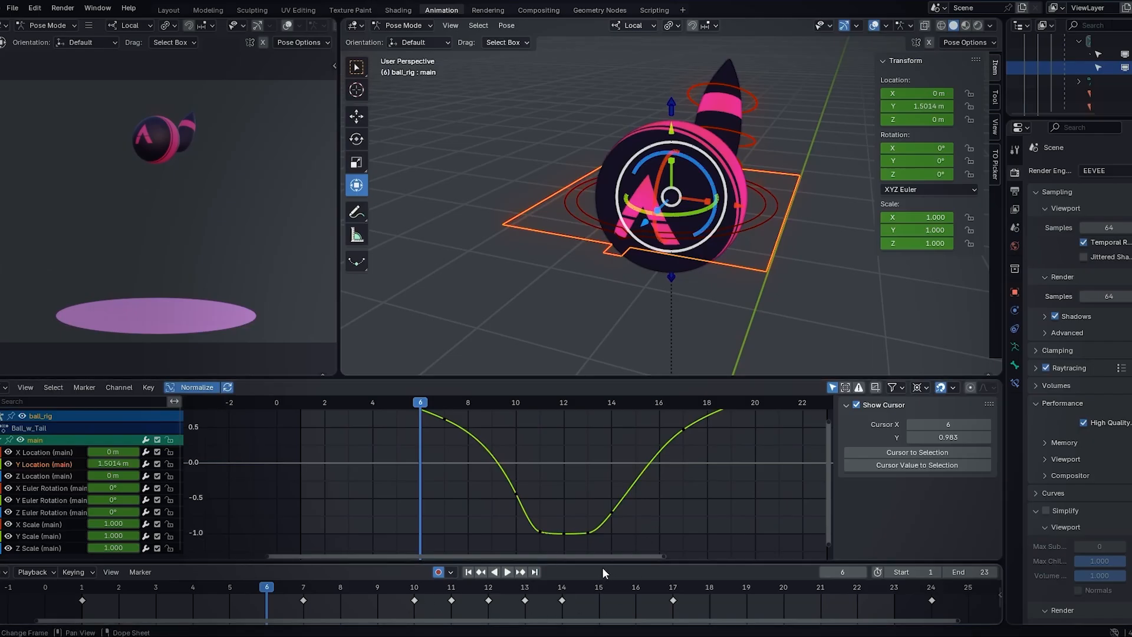
Scrub to frame 10 and add a timeline marker named Max Stretch
{"action": "left_click_drag", "start_coordinate": [605, 560], "coordinate": [605, 554]}
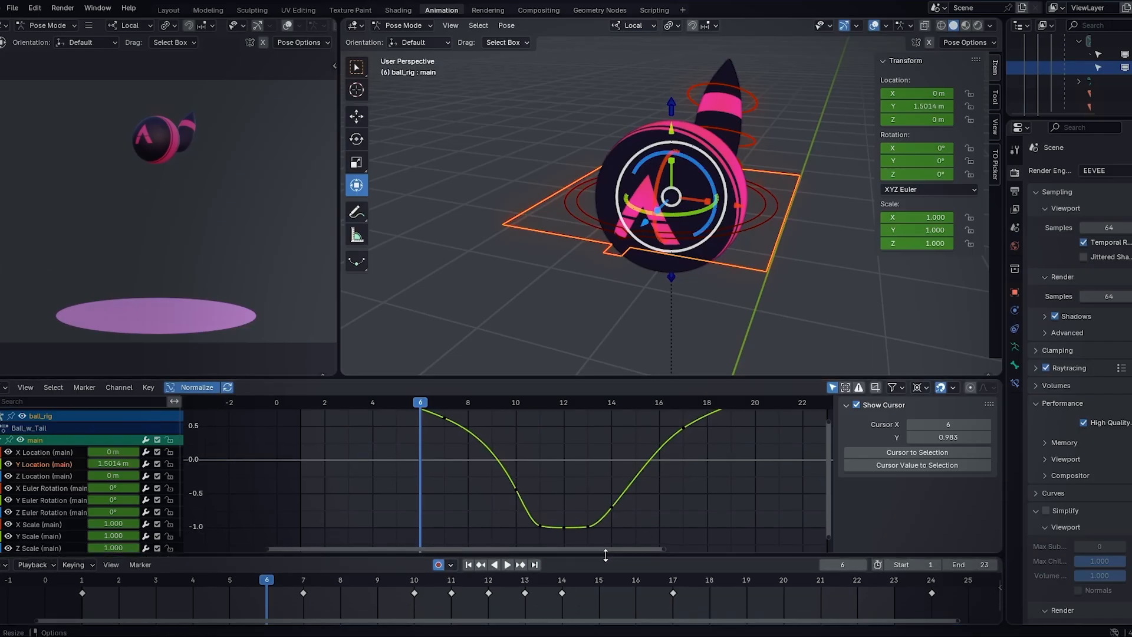
{"action": "left_click_drag", "start_coordinate": [156, 580], "coordinate": [415, 581]}
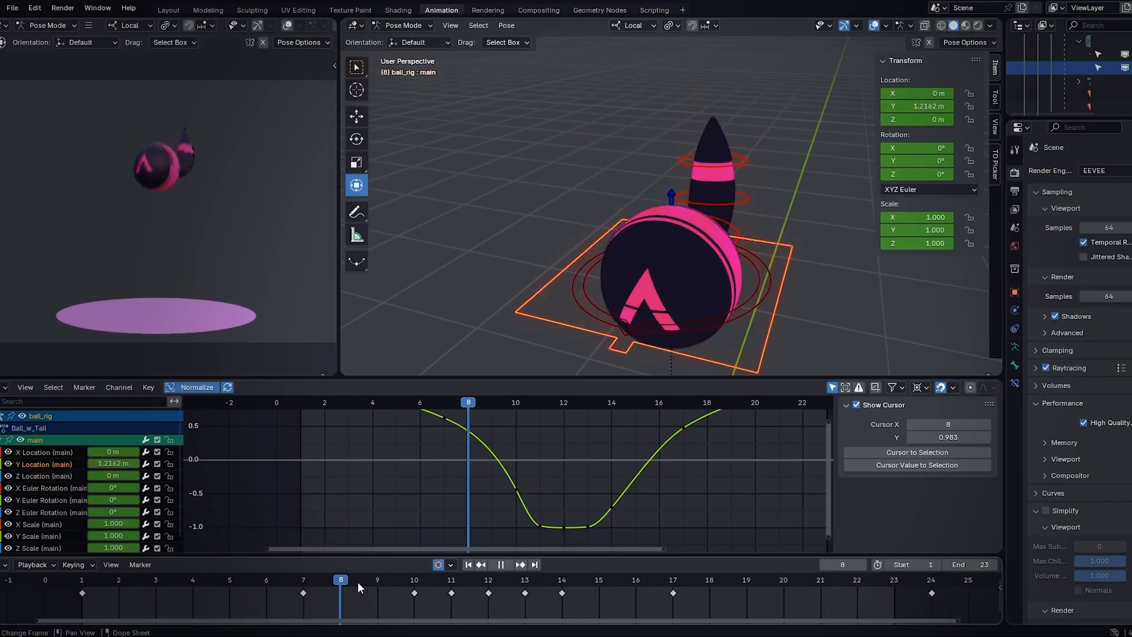
{"action": "mouse_move", "coordinate": [581, 312]}
{"action": "middle_mouse_down"}
{"action": "mouse_move", "coordinate": [655, 260]}
{"action": "mouse_move", "coordinate": [616, 309]}
{"action": "mouse_move", "coordinate": [524, 372]}
{"action": "middle_mouse_up"}
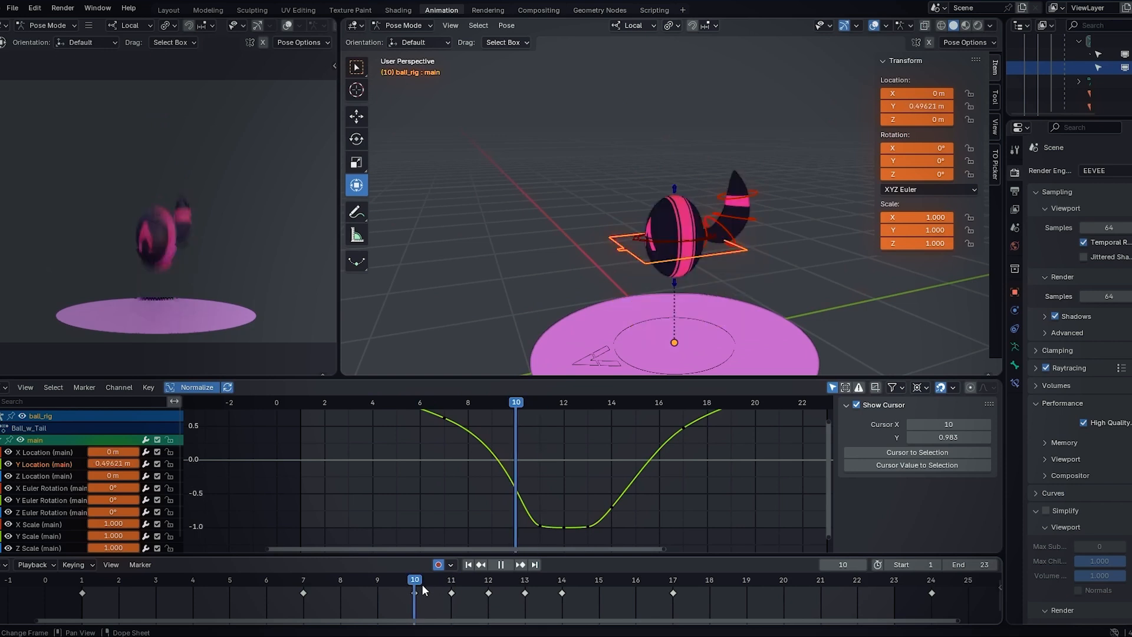
{"action": "left_click_drag", "start_coordinate": [415, 581], "coordinate": [422, 584]}
{"action": "middle_click_drag", "start_coordinate": [436, 604], "coordinate": [425, 604]}
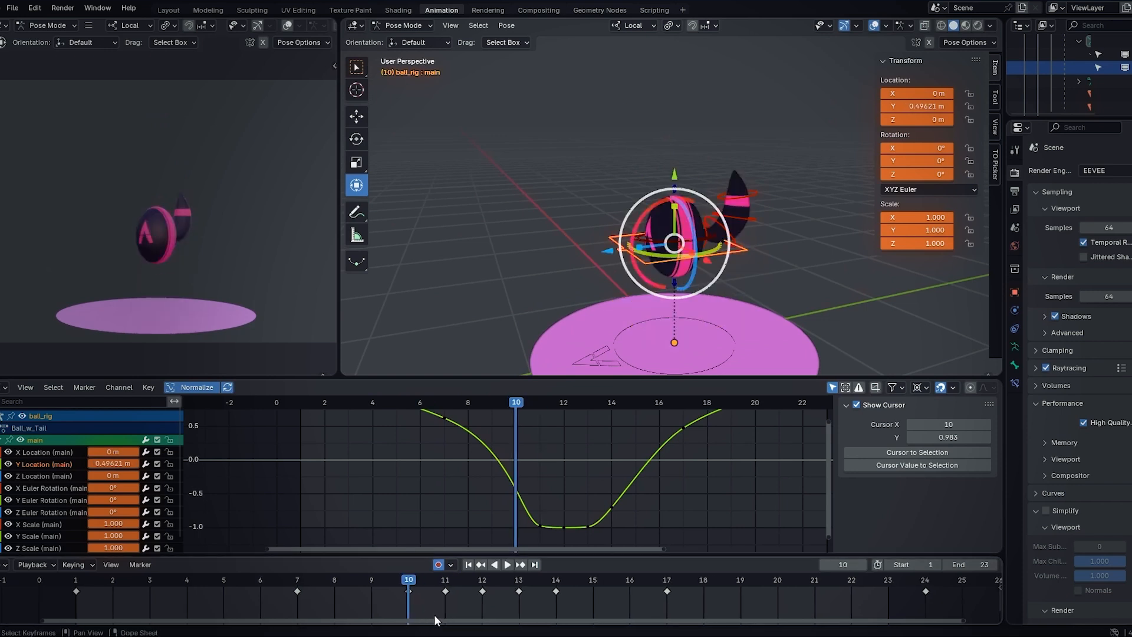
{"action": "key", "text": "m"}
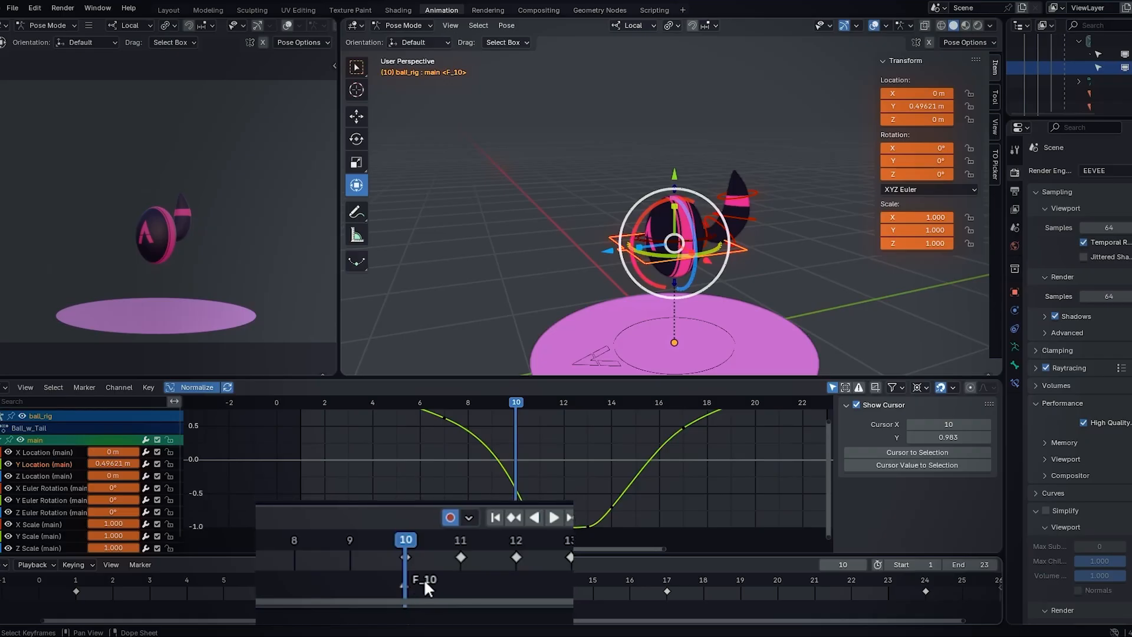
{"action": "key", "text": "F2"}
{"action": "type", "text": "Max Stretch"}
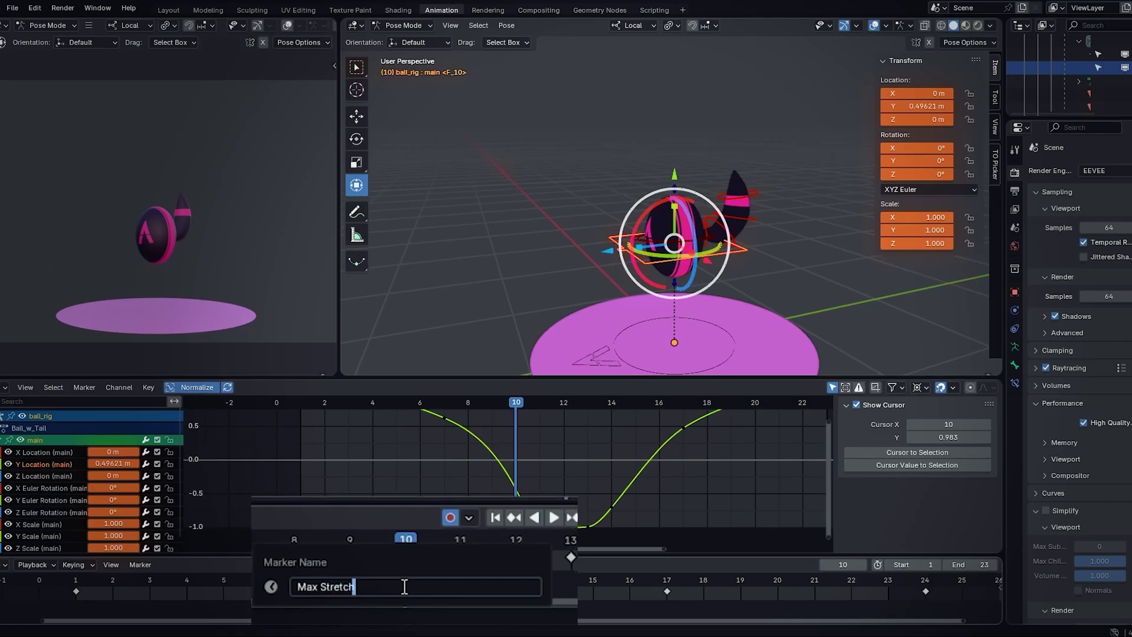
{"action": "key", "text": "Return"}
Add a second marker named Max Squash at frame 12
{"action": "left_click_drag", "start_coordinate": [498, 576], "coordinate": [493, 613]}
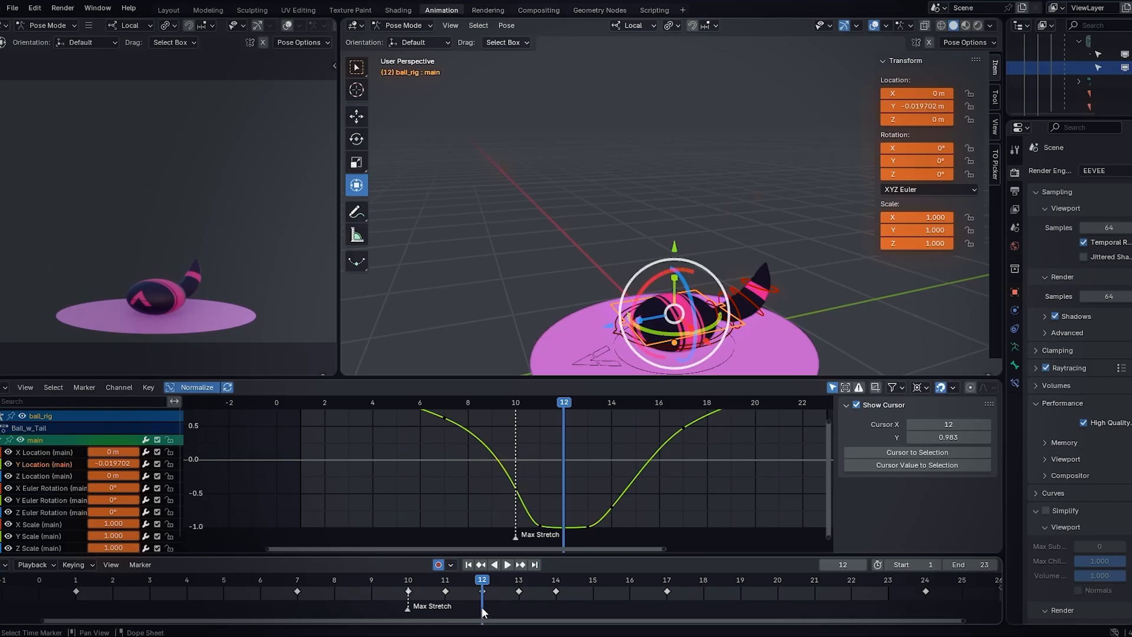
{"action": "key", "text": "m"}
{"action": "key", "text": "F2"}
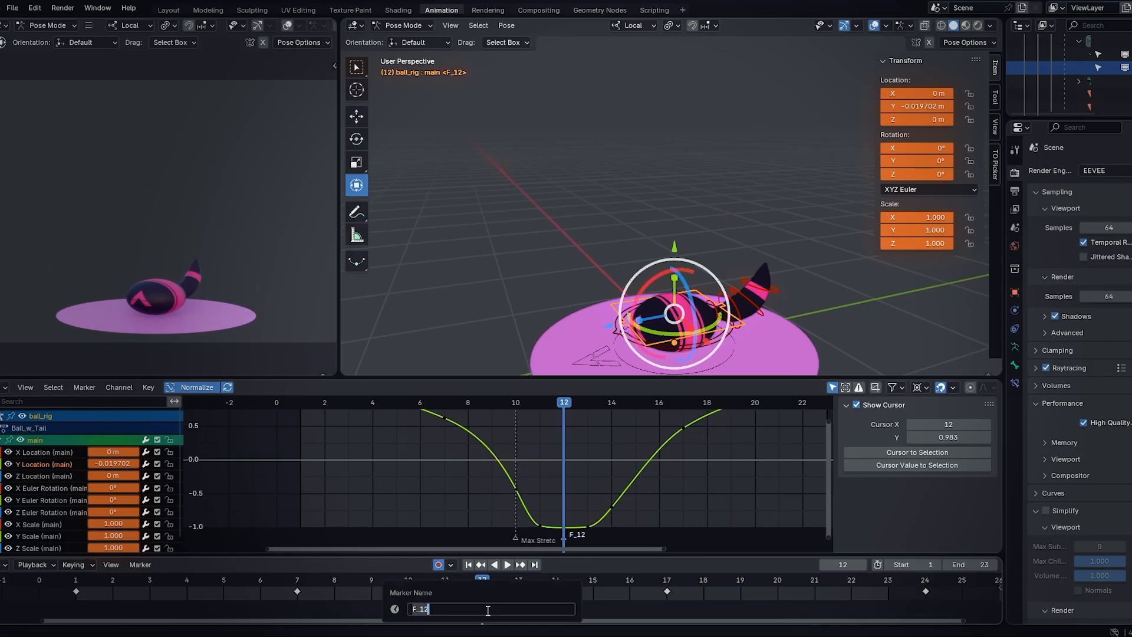
{"action": "type", "text": "ash"}
{"action": "key", "text": "Return"}
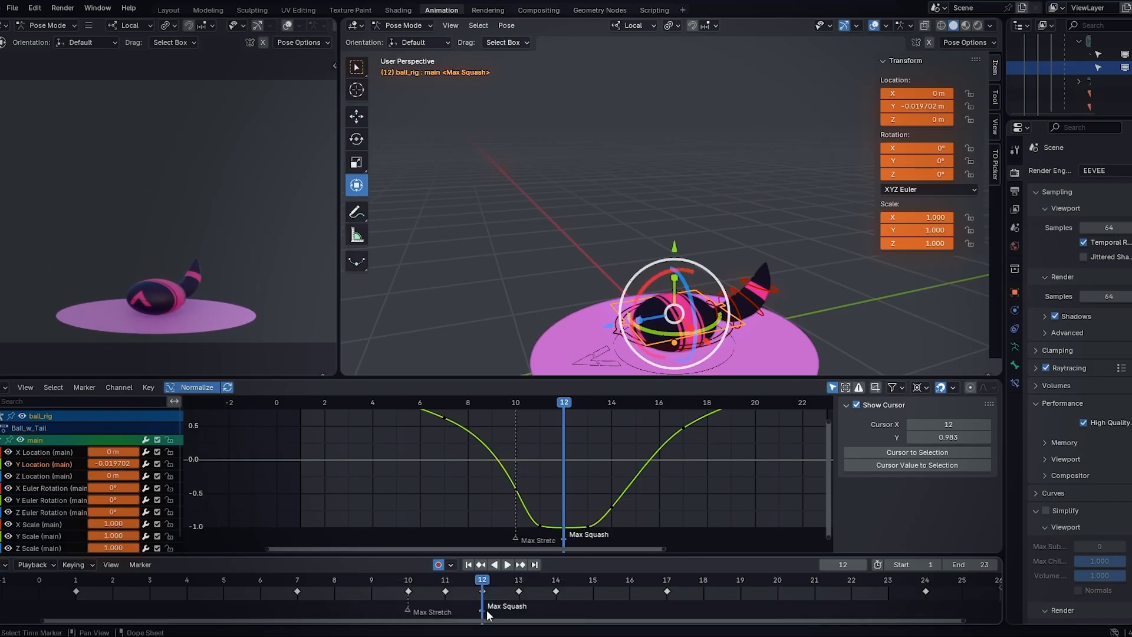
{"action": "right_click", "coordinate": [414, 610]}
Delete the Max Stretch and Max Squash markers from the timeline
{"action": "key", "text": "Escape"}
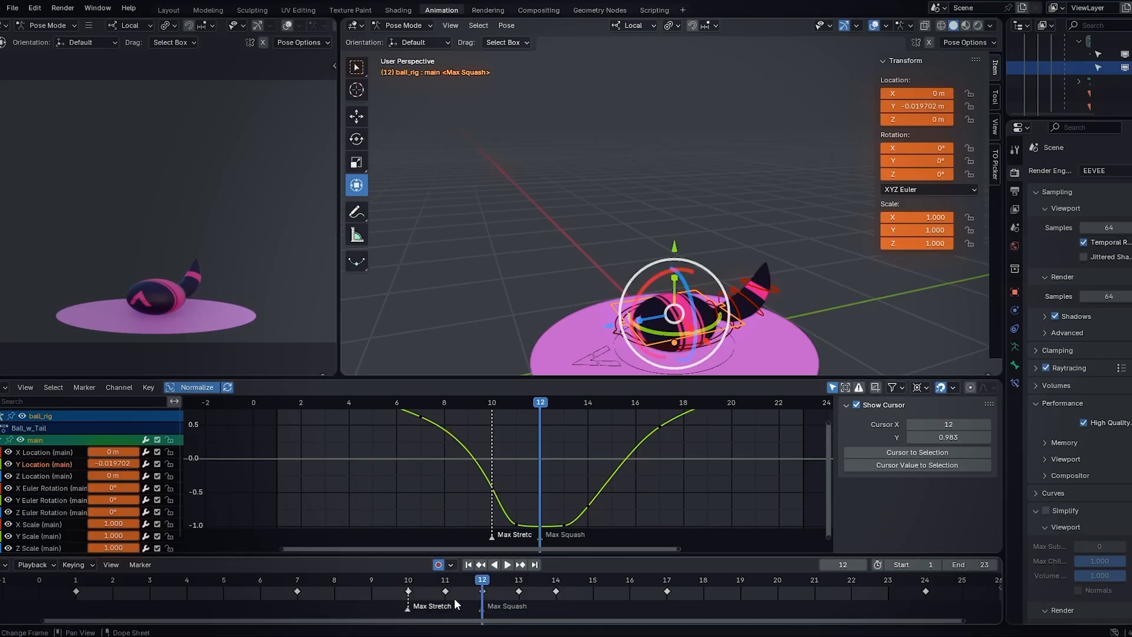
{"action": "key", "text": "Right"}
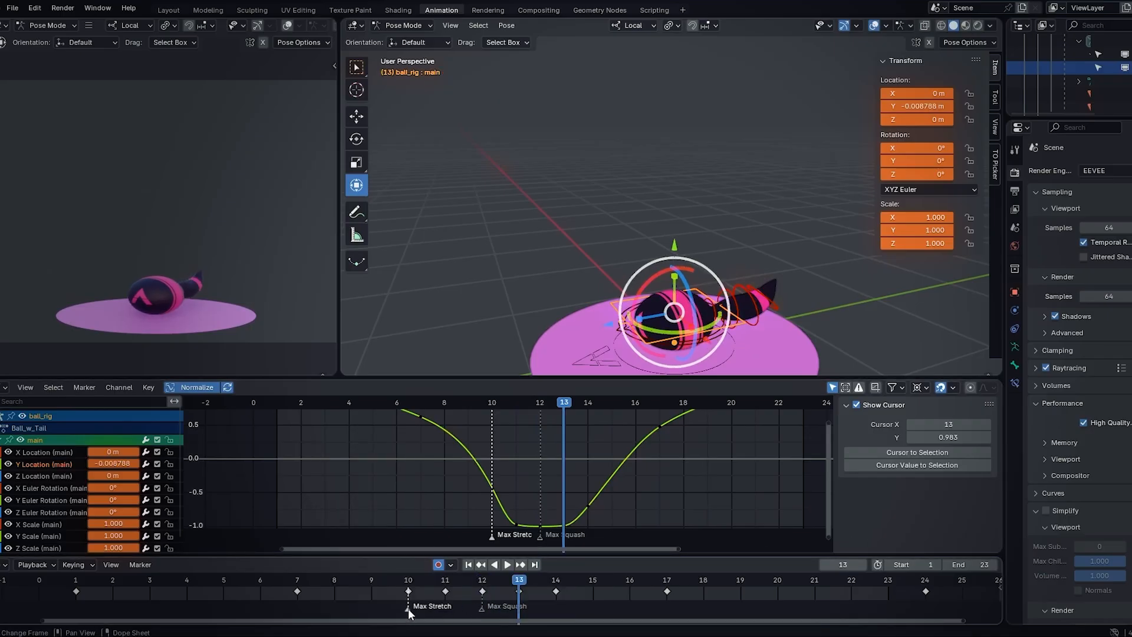
{"action": "key", "text": "x"}
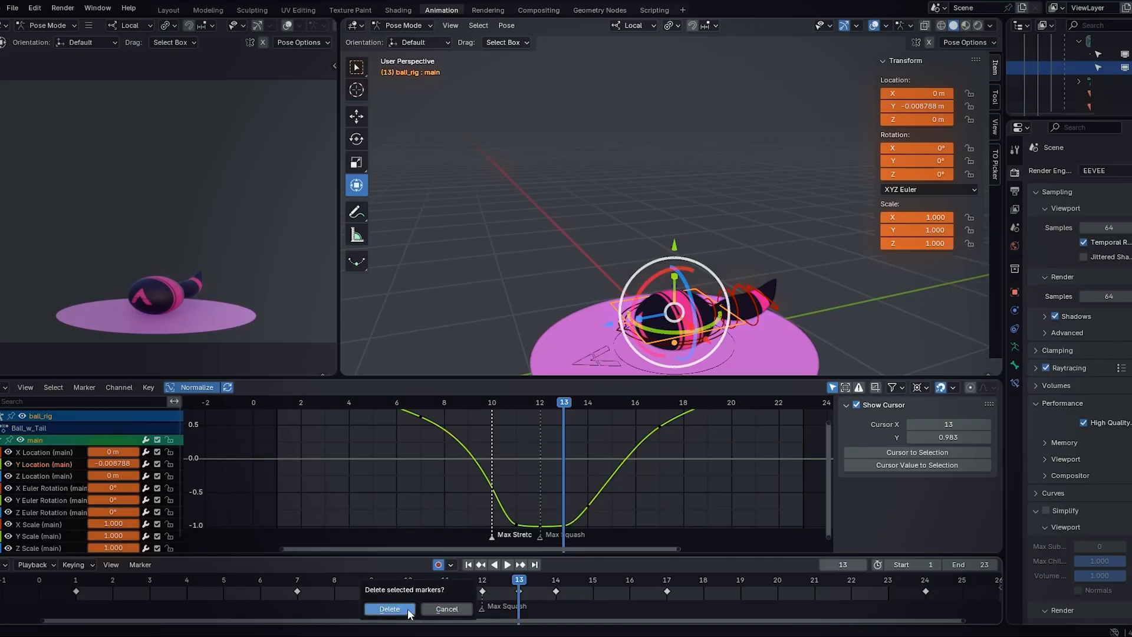
{"action": "left_click", "coordinate": [408, 609]}
{"action": "left_click", "coordinate": [482, 609]}
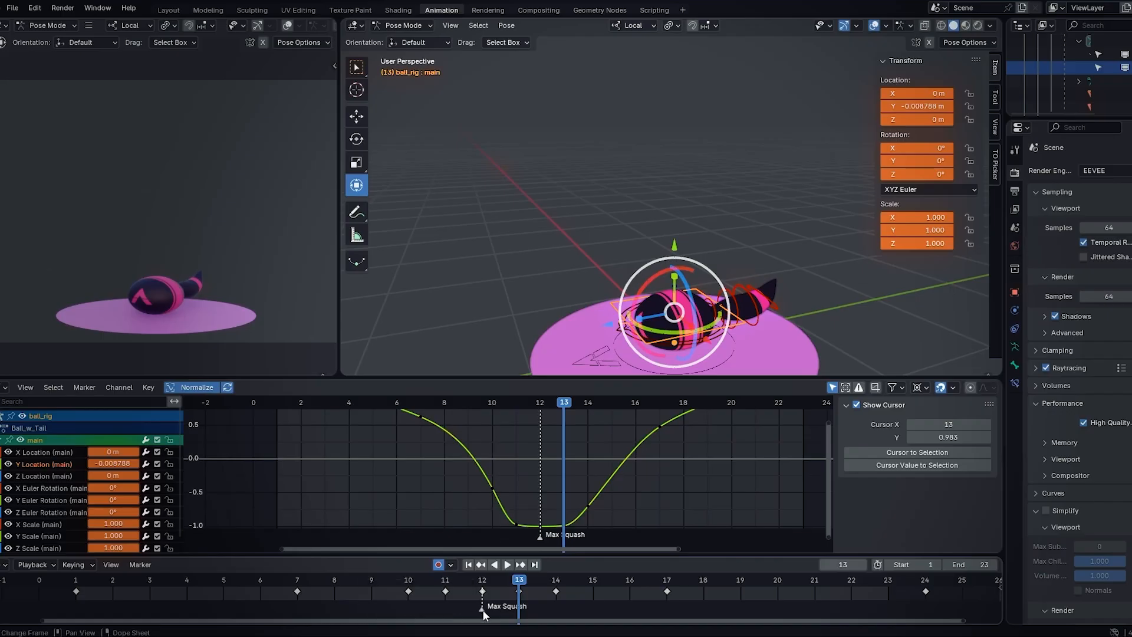
{"action": "key", "text": "x"}
{"action": "left_click", "coordinate": [478, 614]}
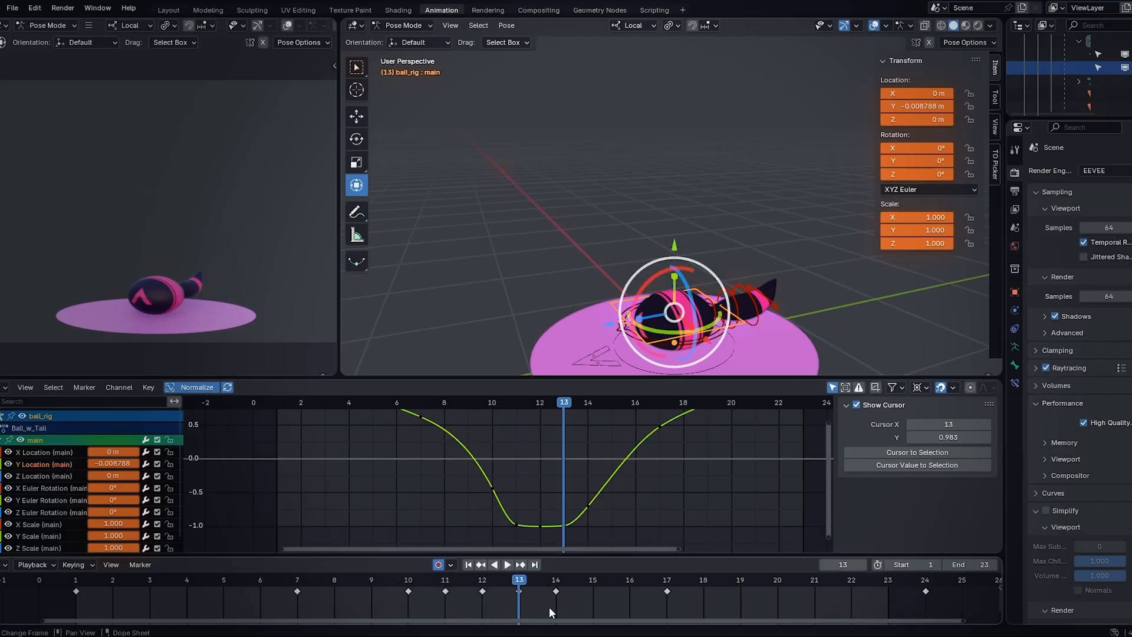